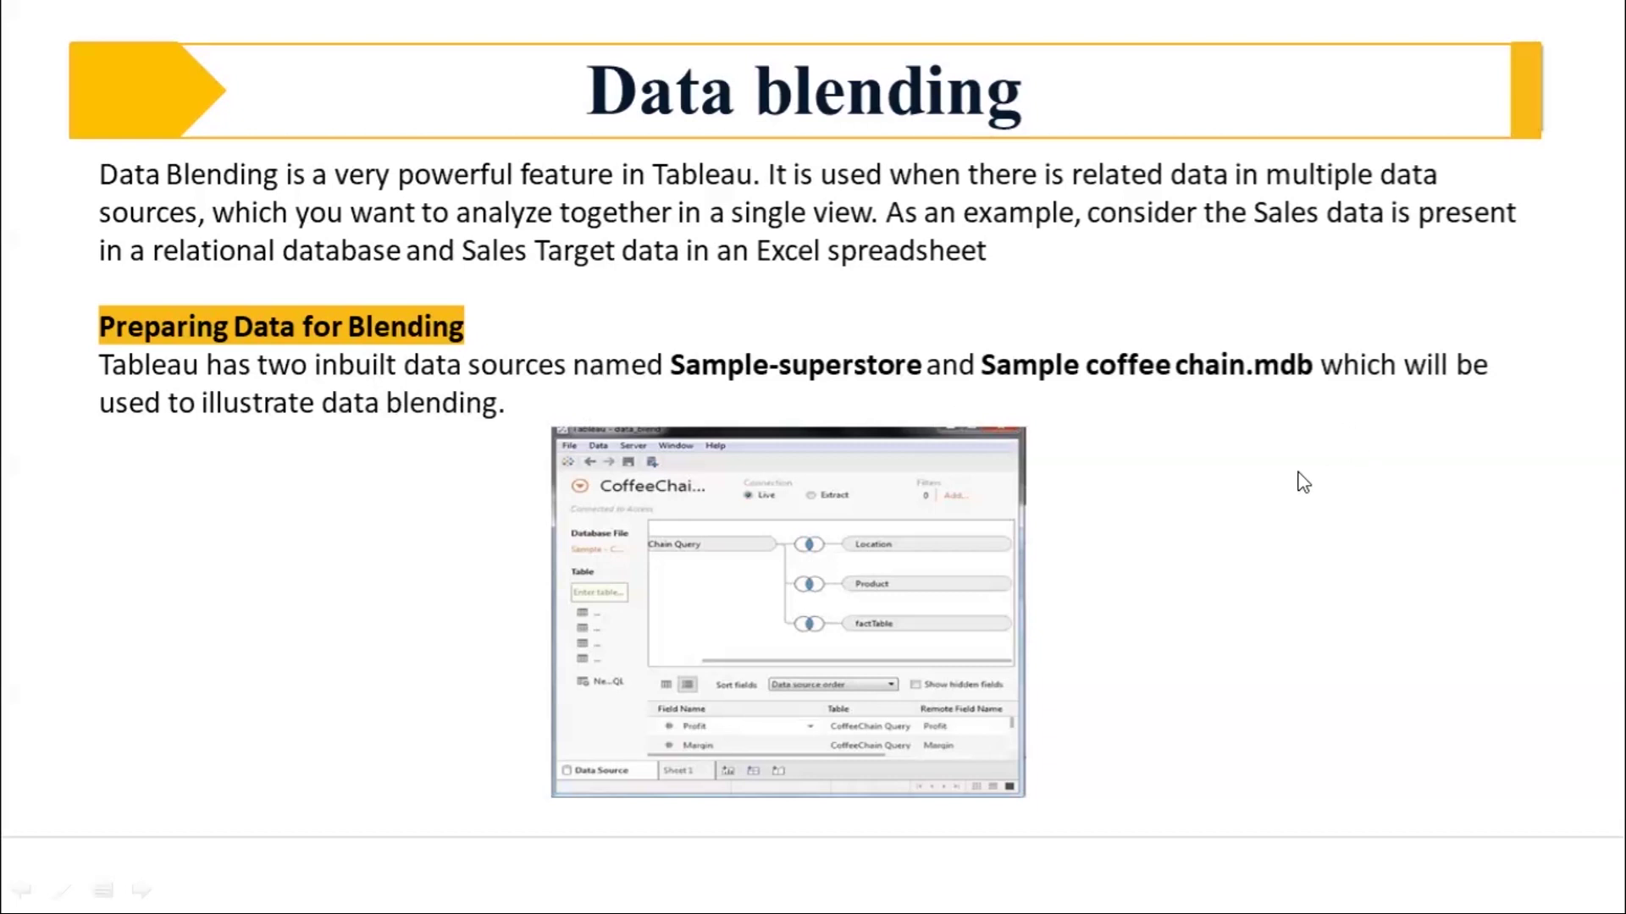
# Advance to the 'Adding Secondary Data Source' slide and switch over to Tableau
pyautogui.click(1370, 503)
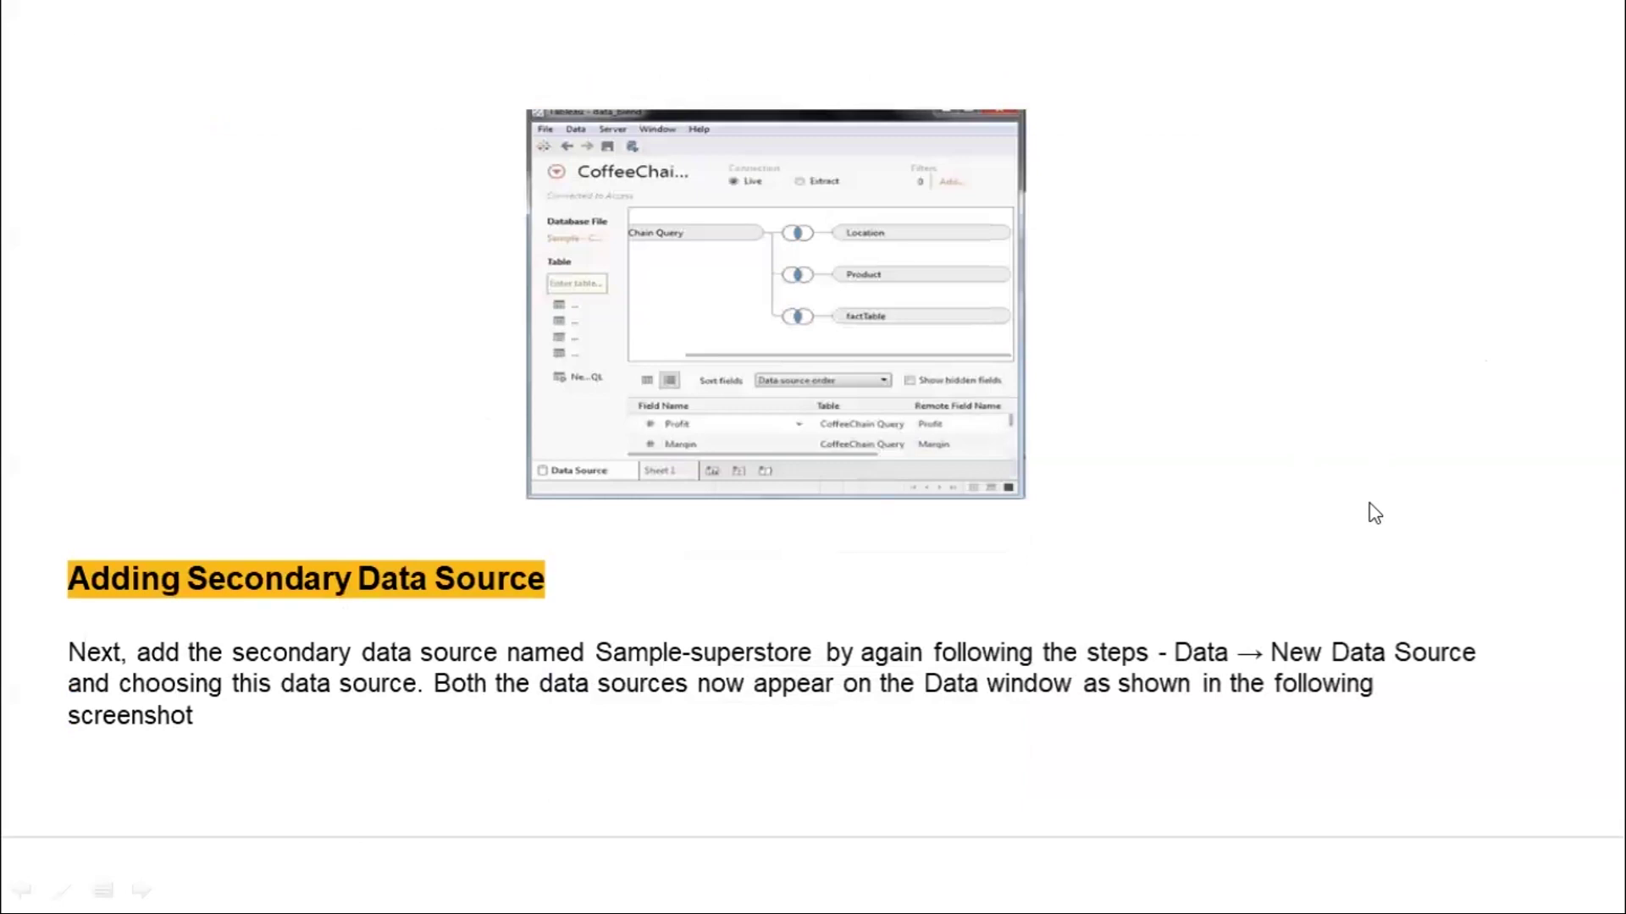
pyautogui.hotkey('alt', 'Tab')
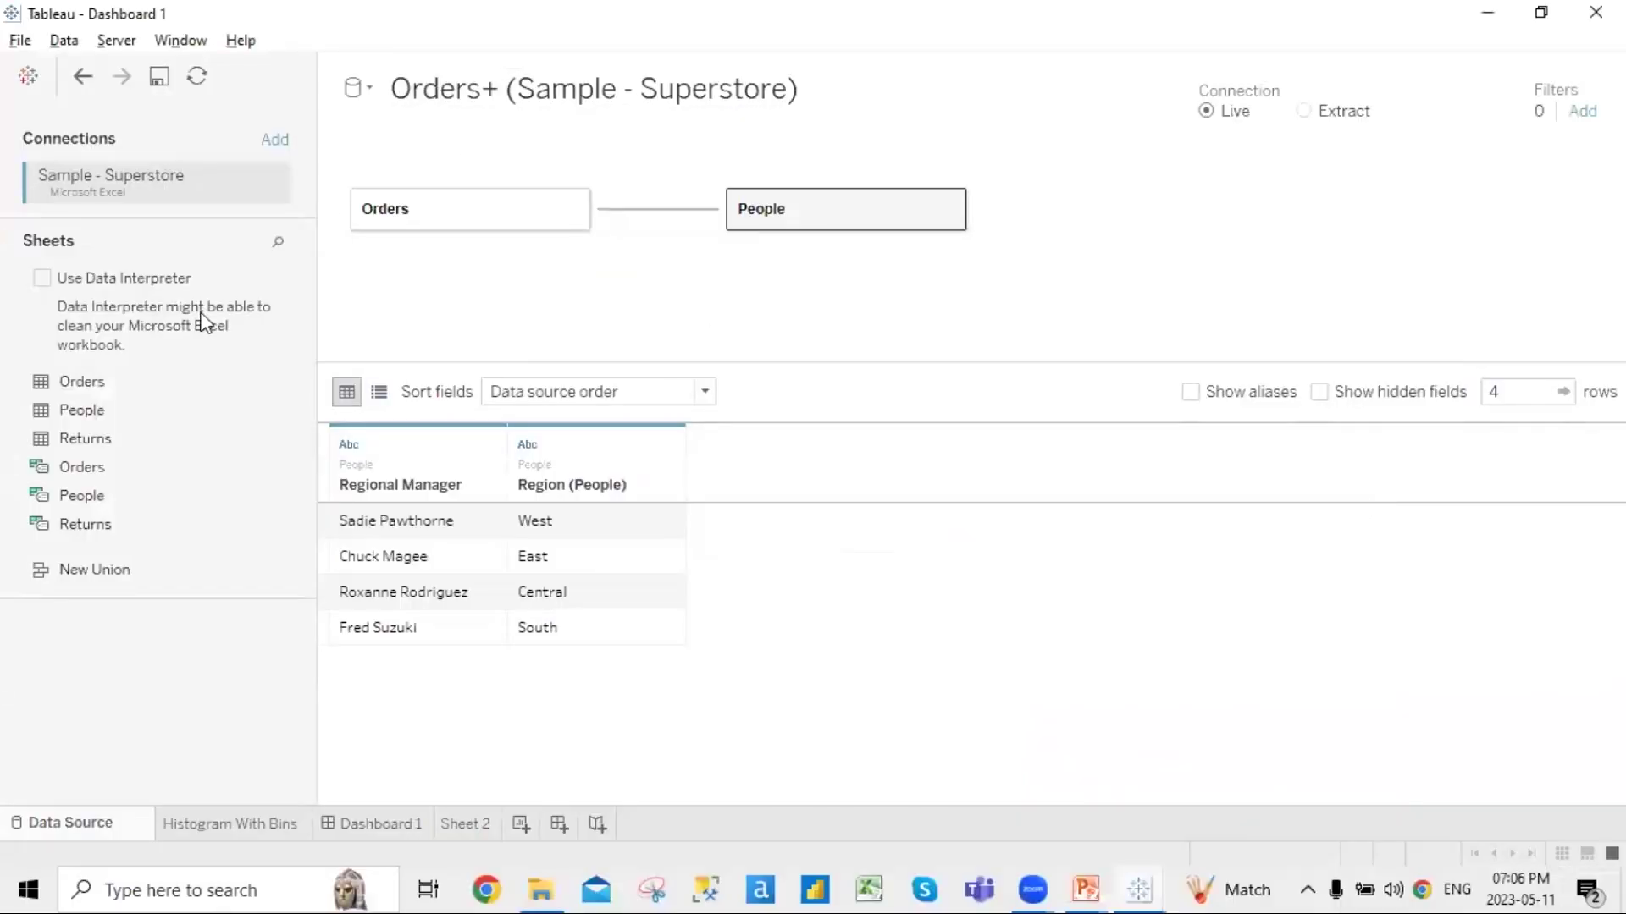
# Start a new Microsoft Excel connection and browse the Tableau, Dashboards and Output Data folders
pyautogui.click(277, 145)
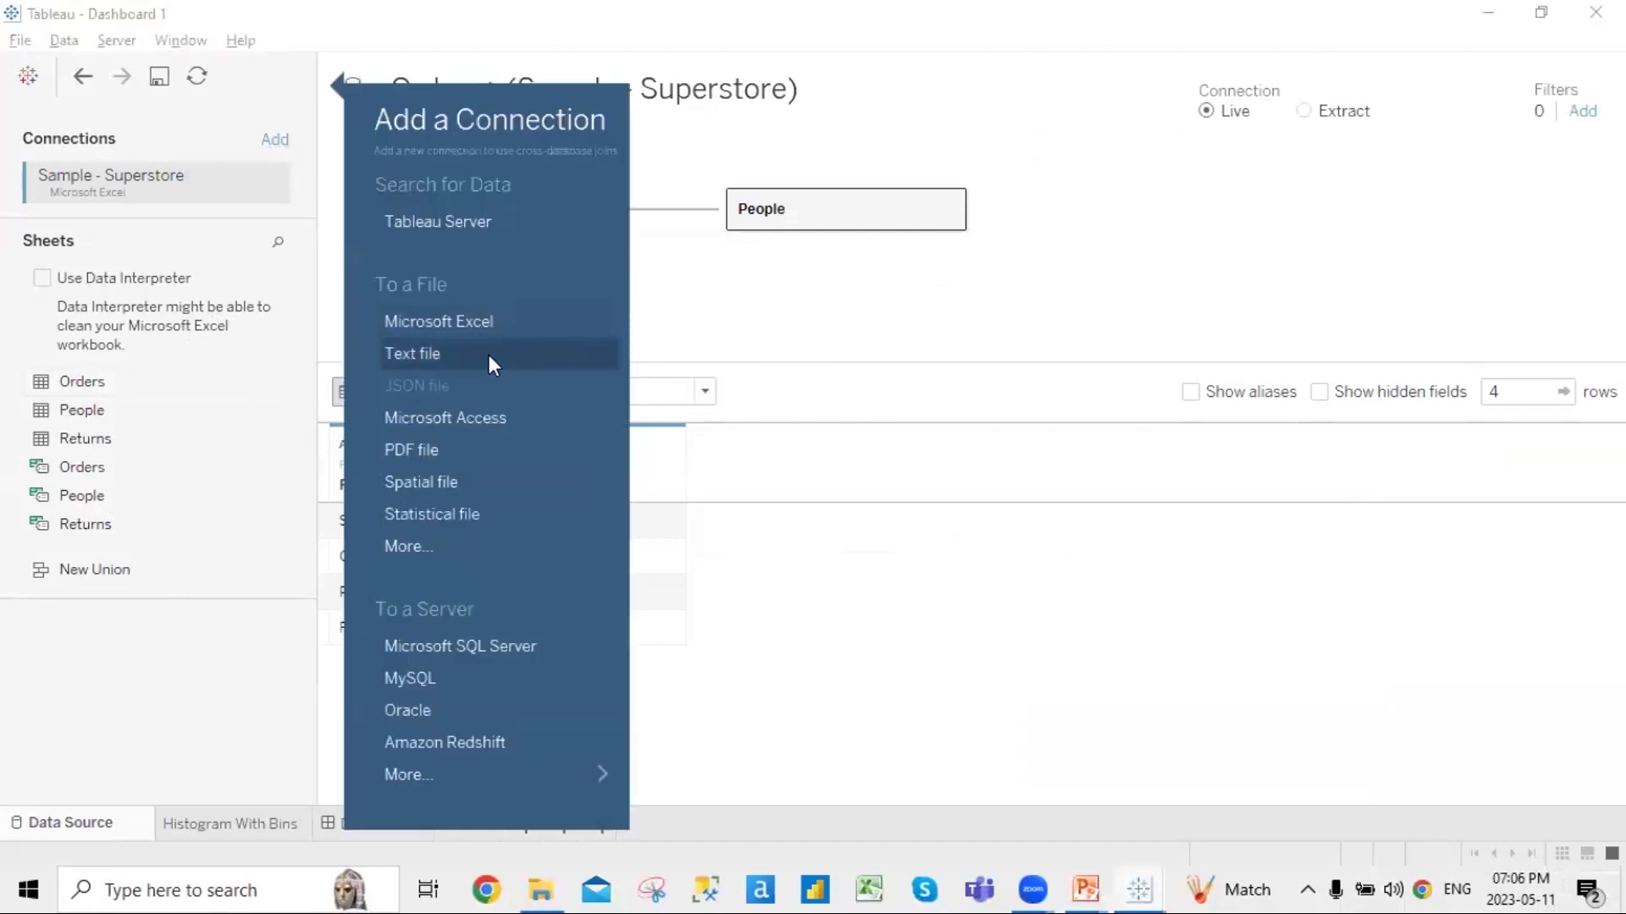
pyautogui.click(482, 320)
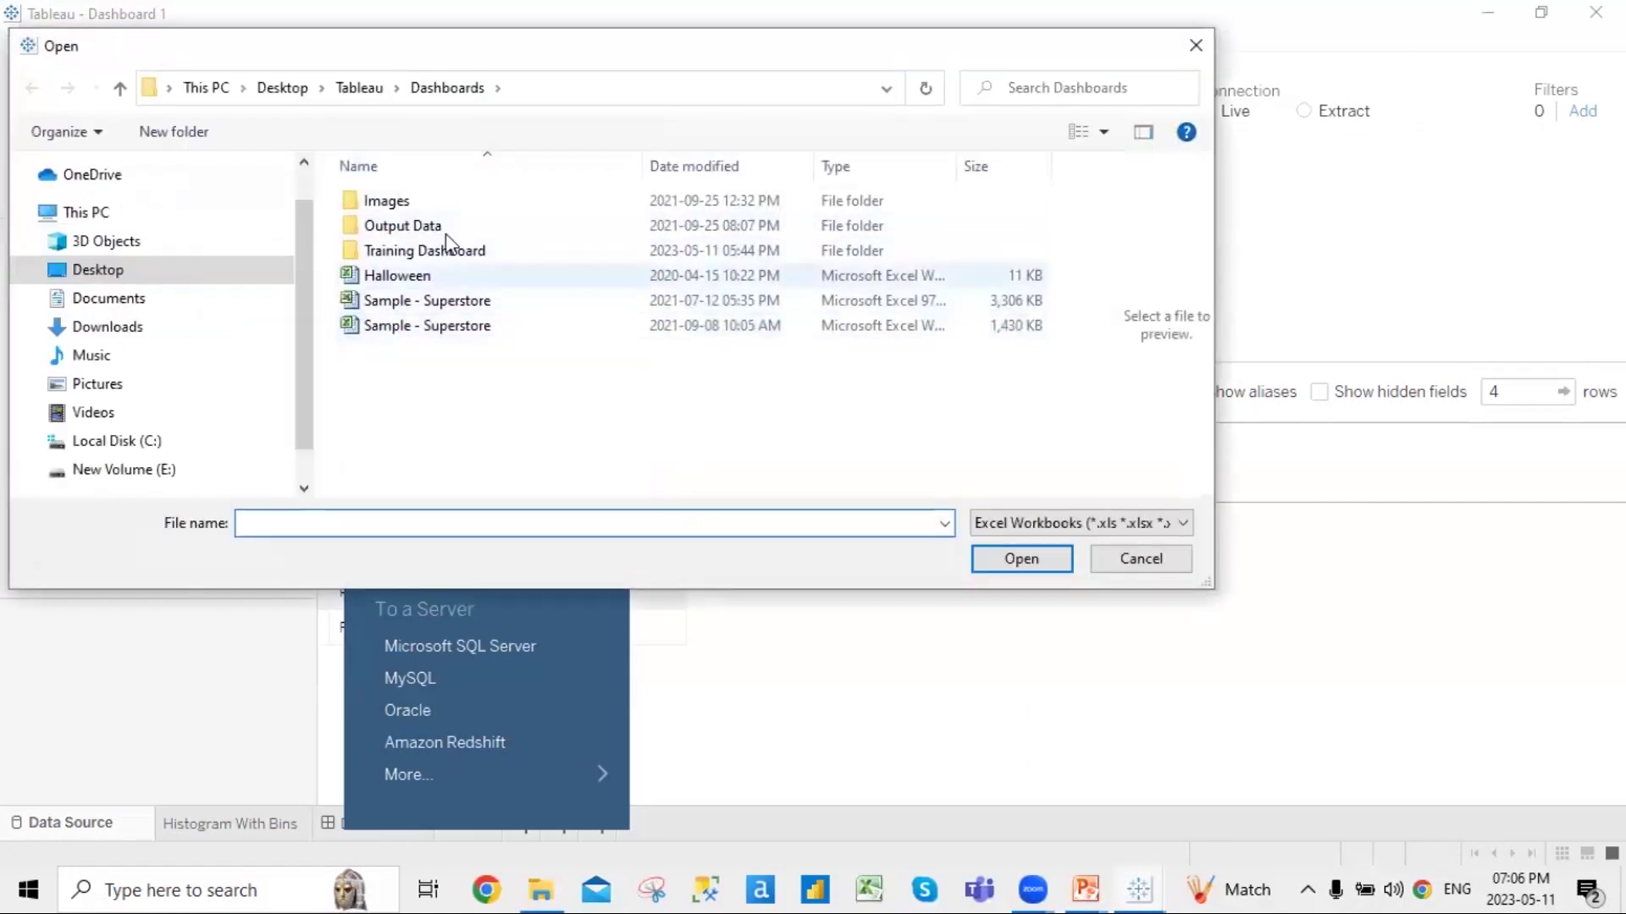
pyautogui.click(364, 85)
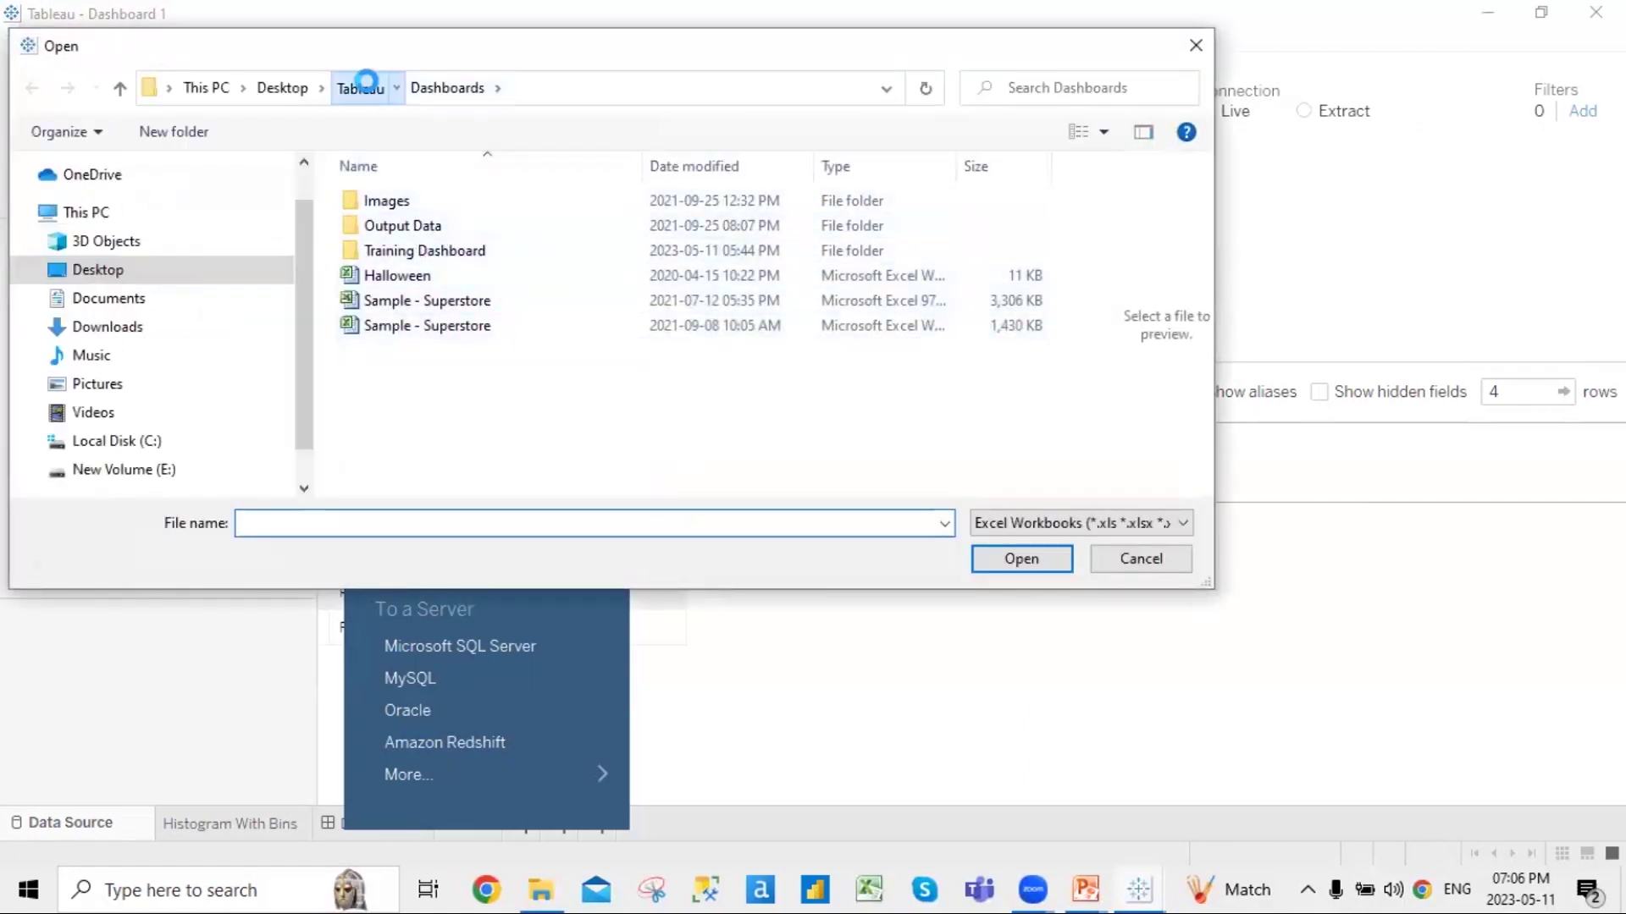
pyautogui.click(368, 90)
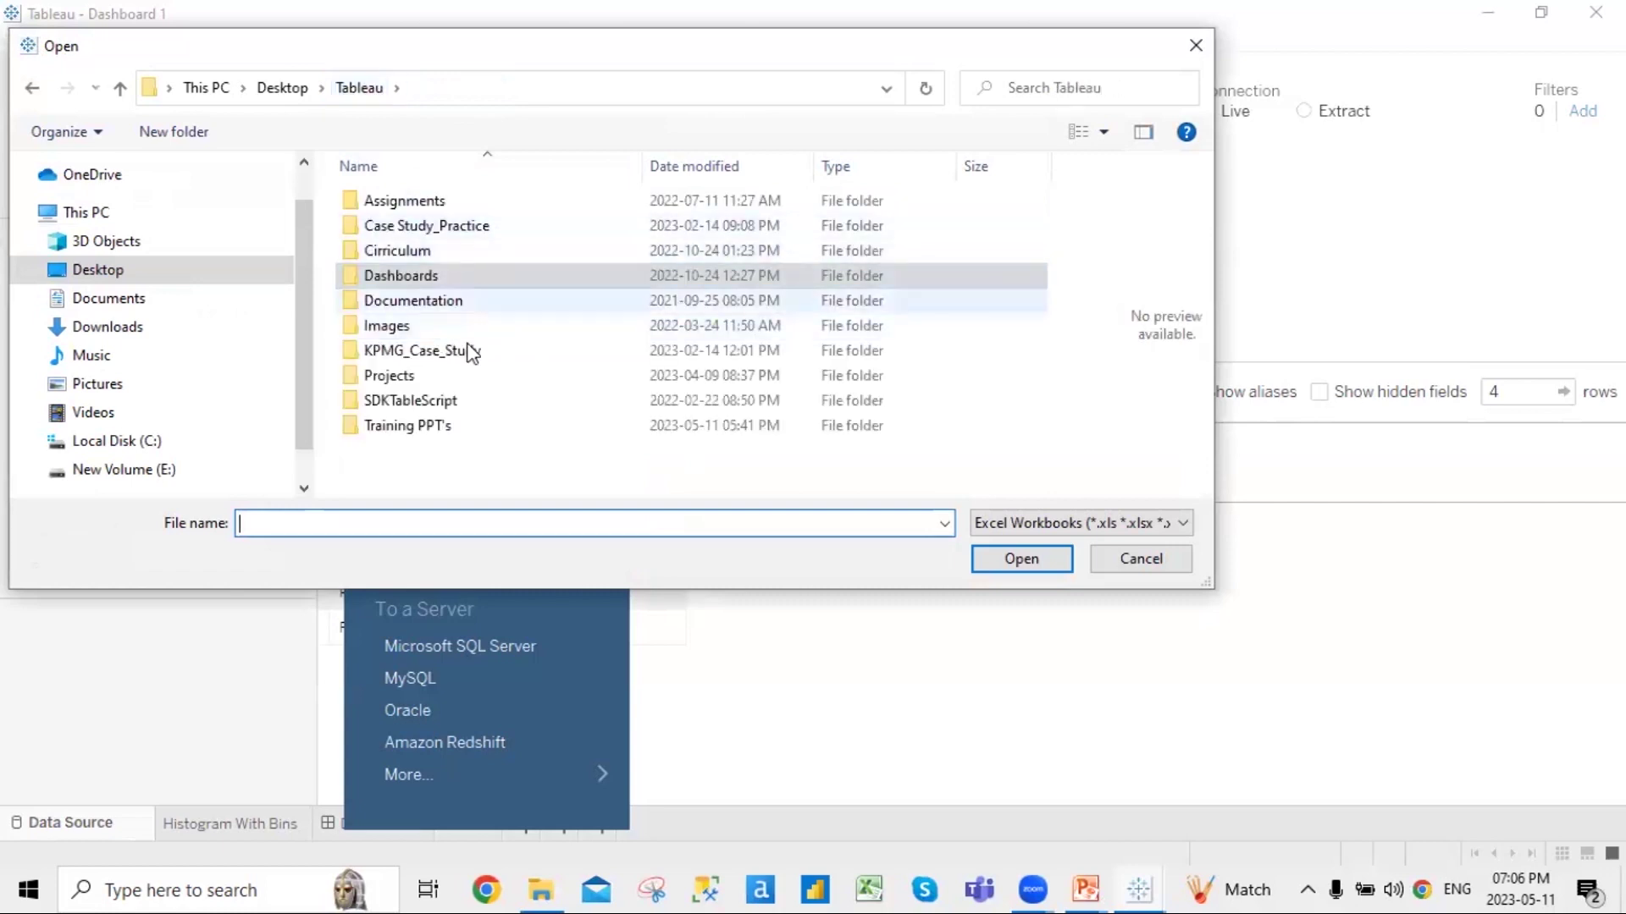
pyautogui.doubleClick(467, 275)
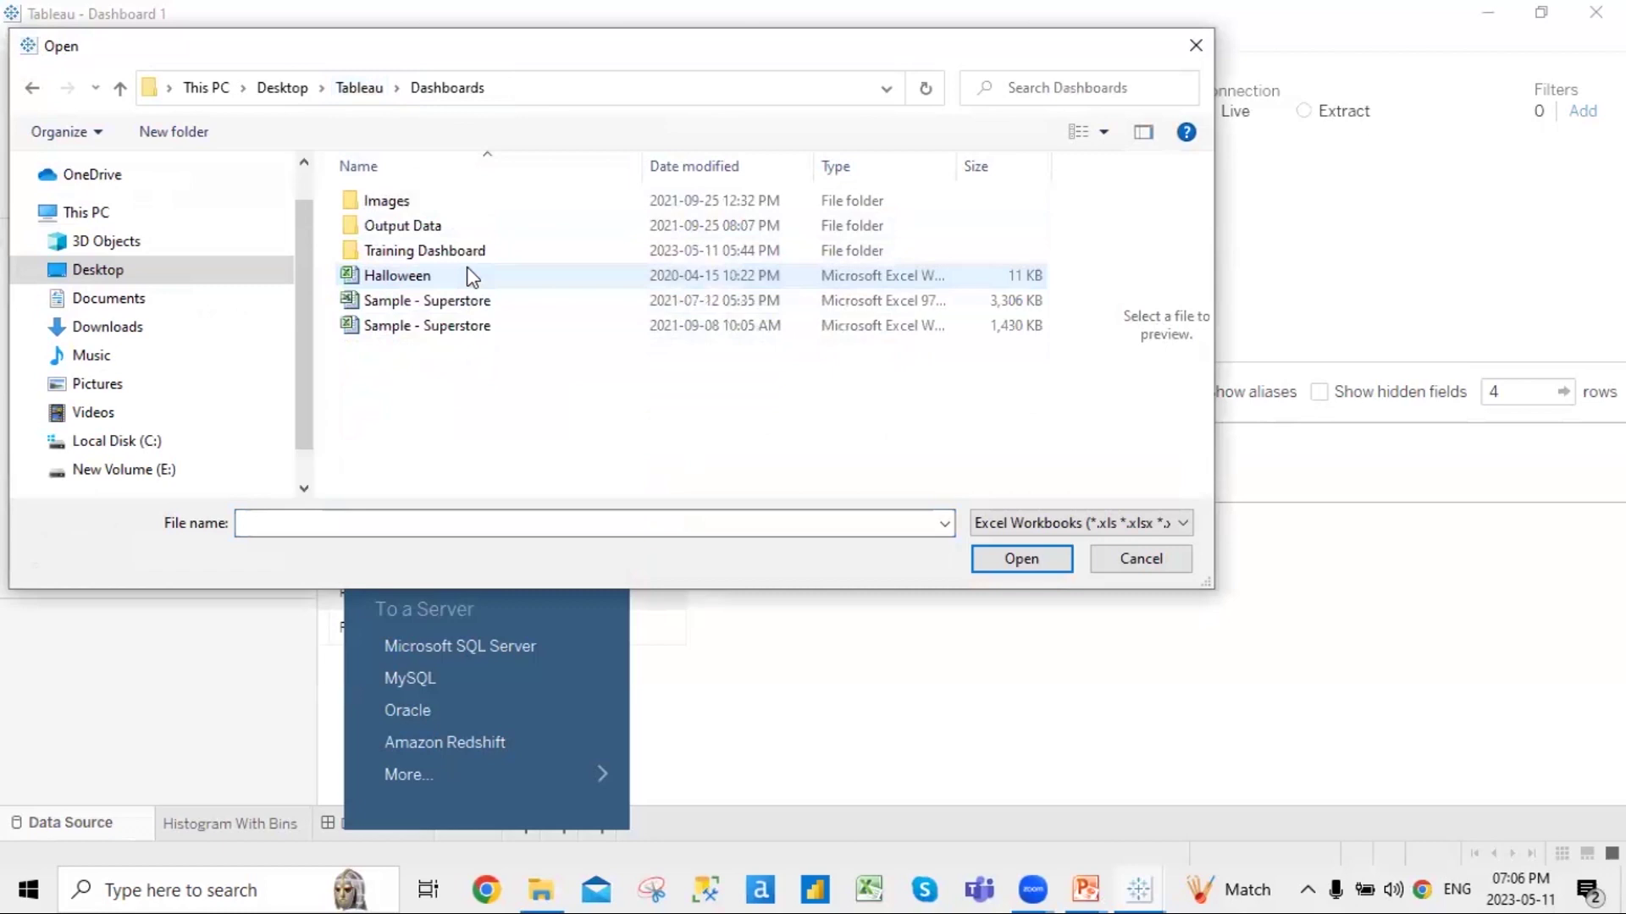
pyautogui.doubleClick(449, 226)
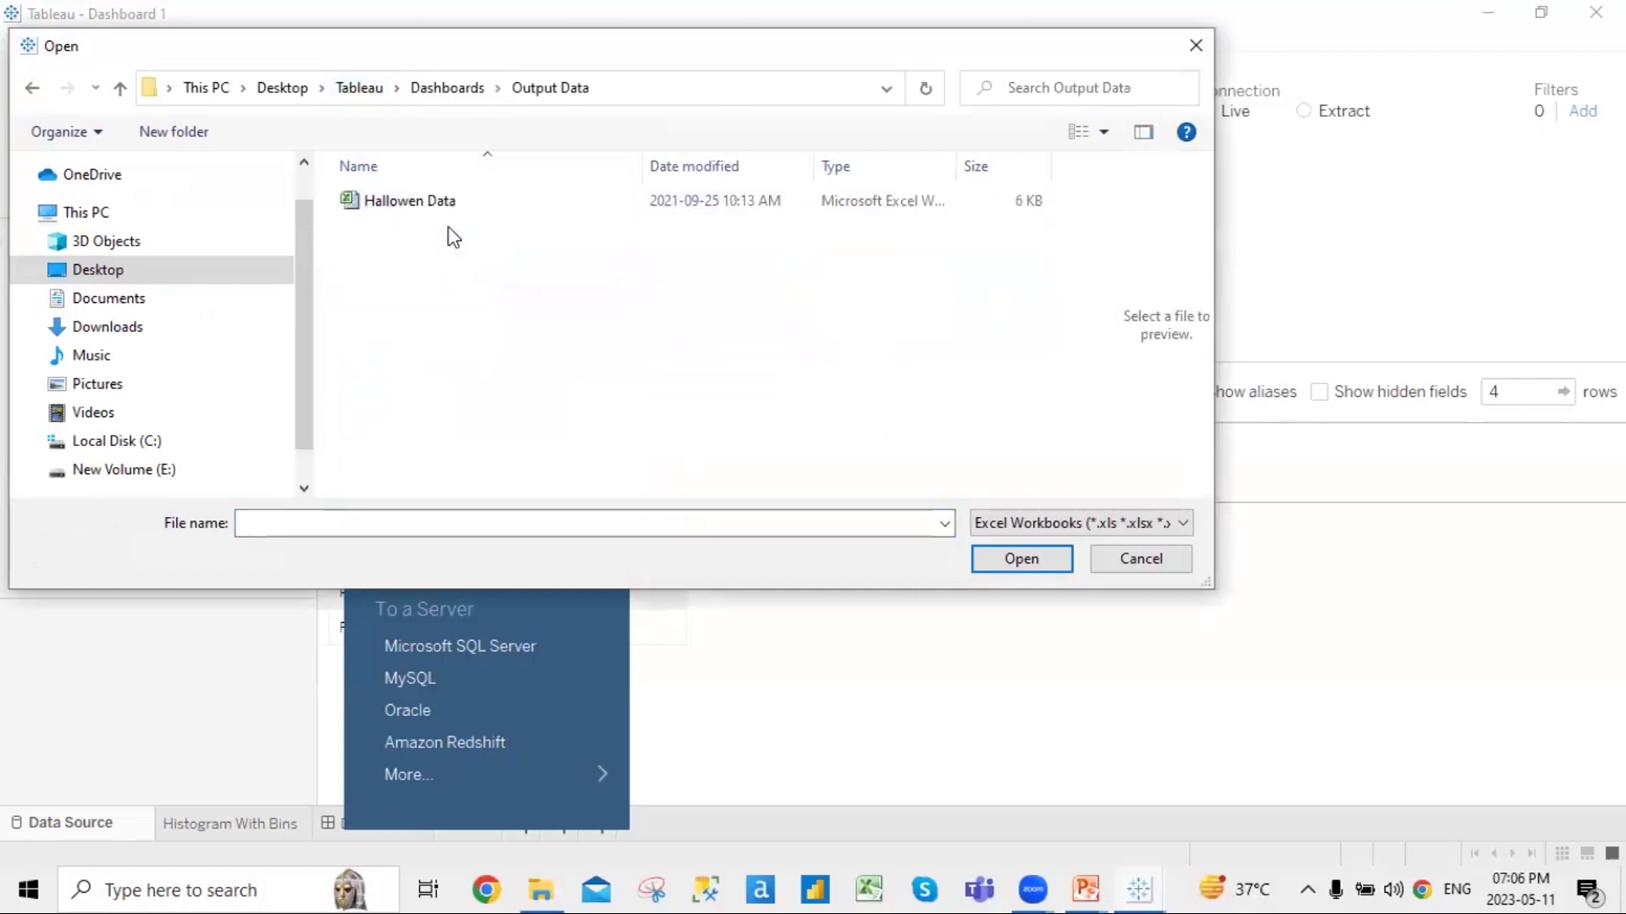
# Browse Case Study_Practice and Projects, then go back through Desktop into the Tableau folder
pyautogui.click(449, 91)
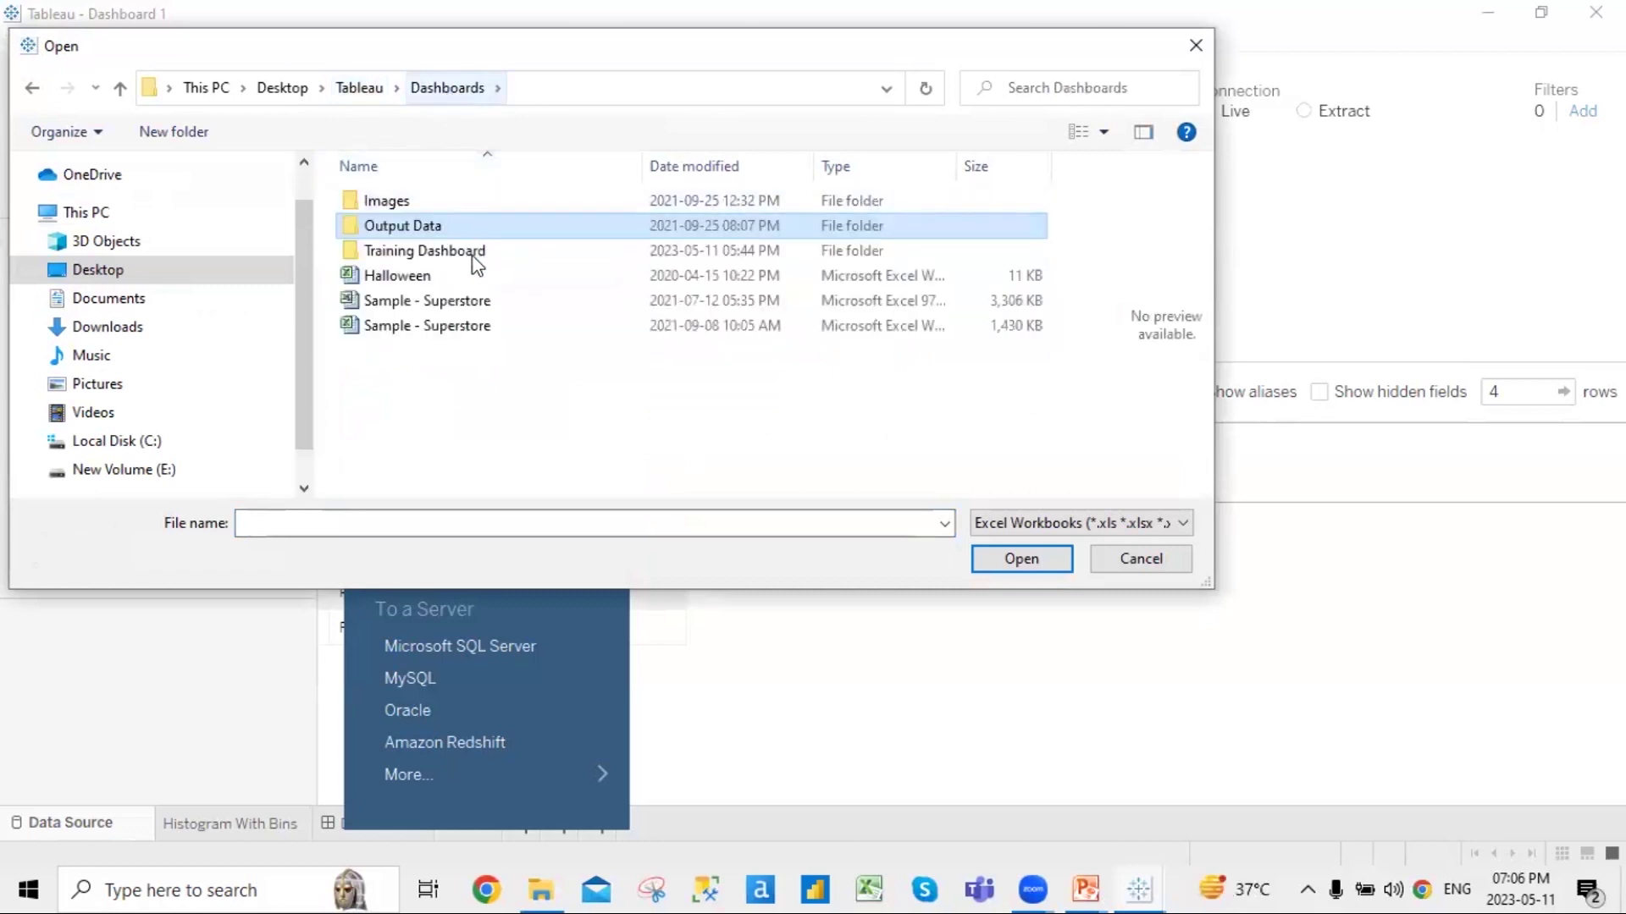
pyautogui.click(363, 90)
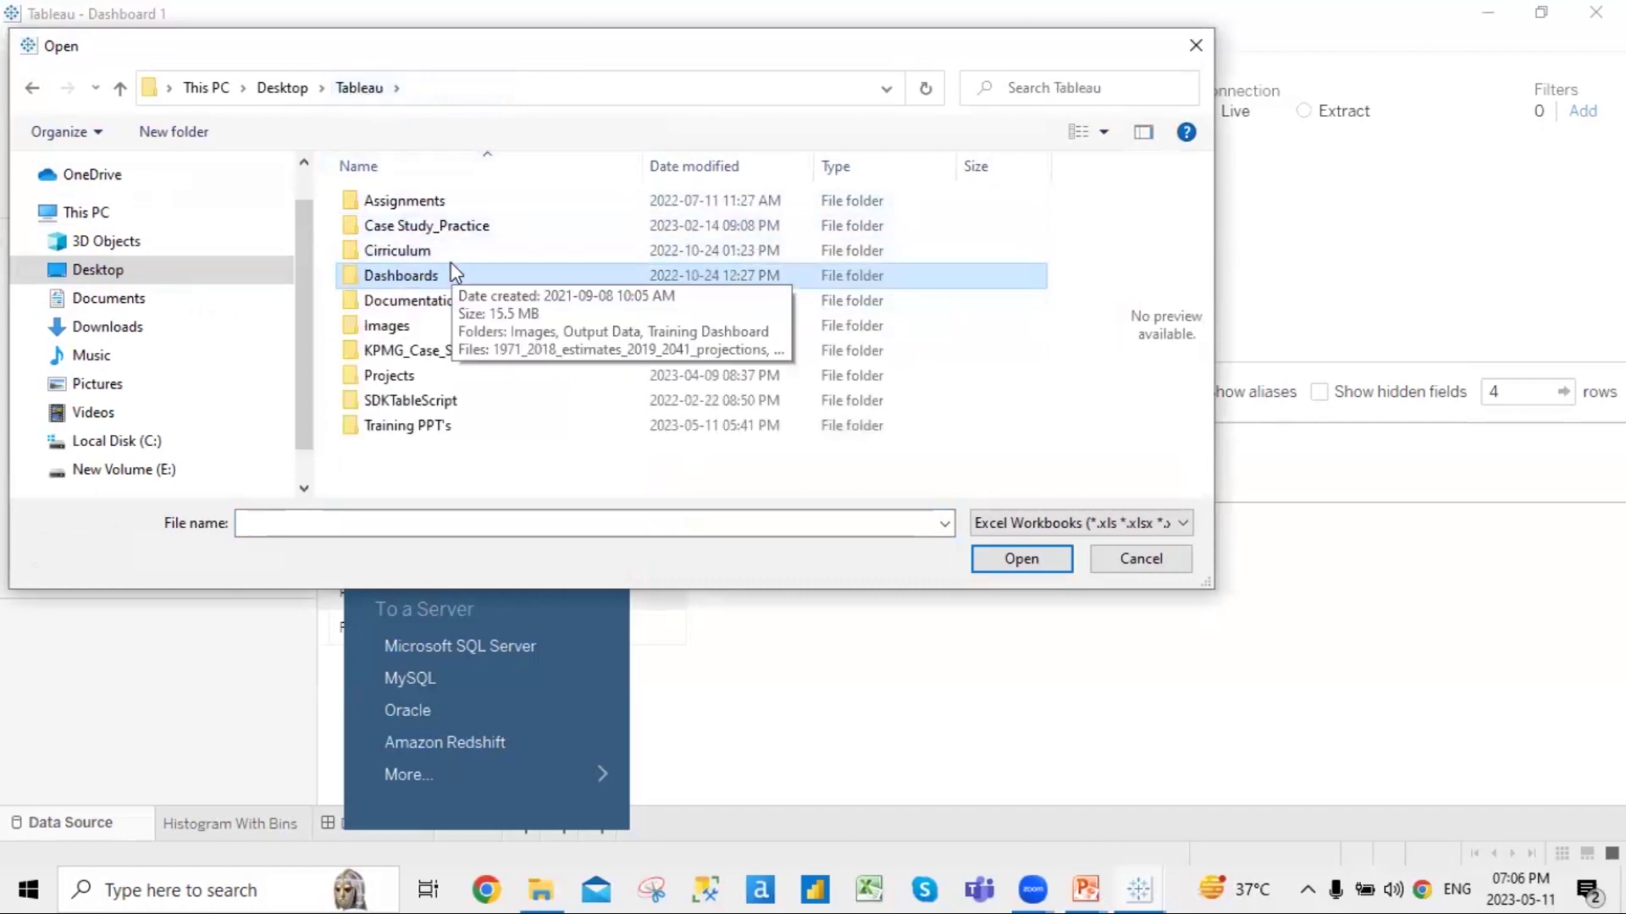
pyautogui.doubleClick(434, 227)
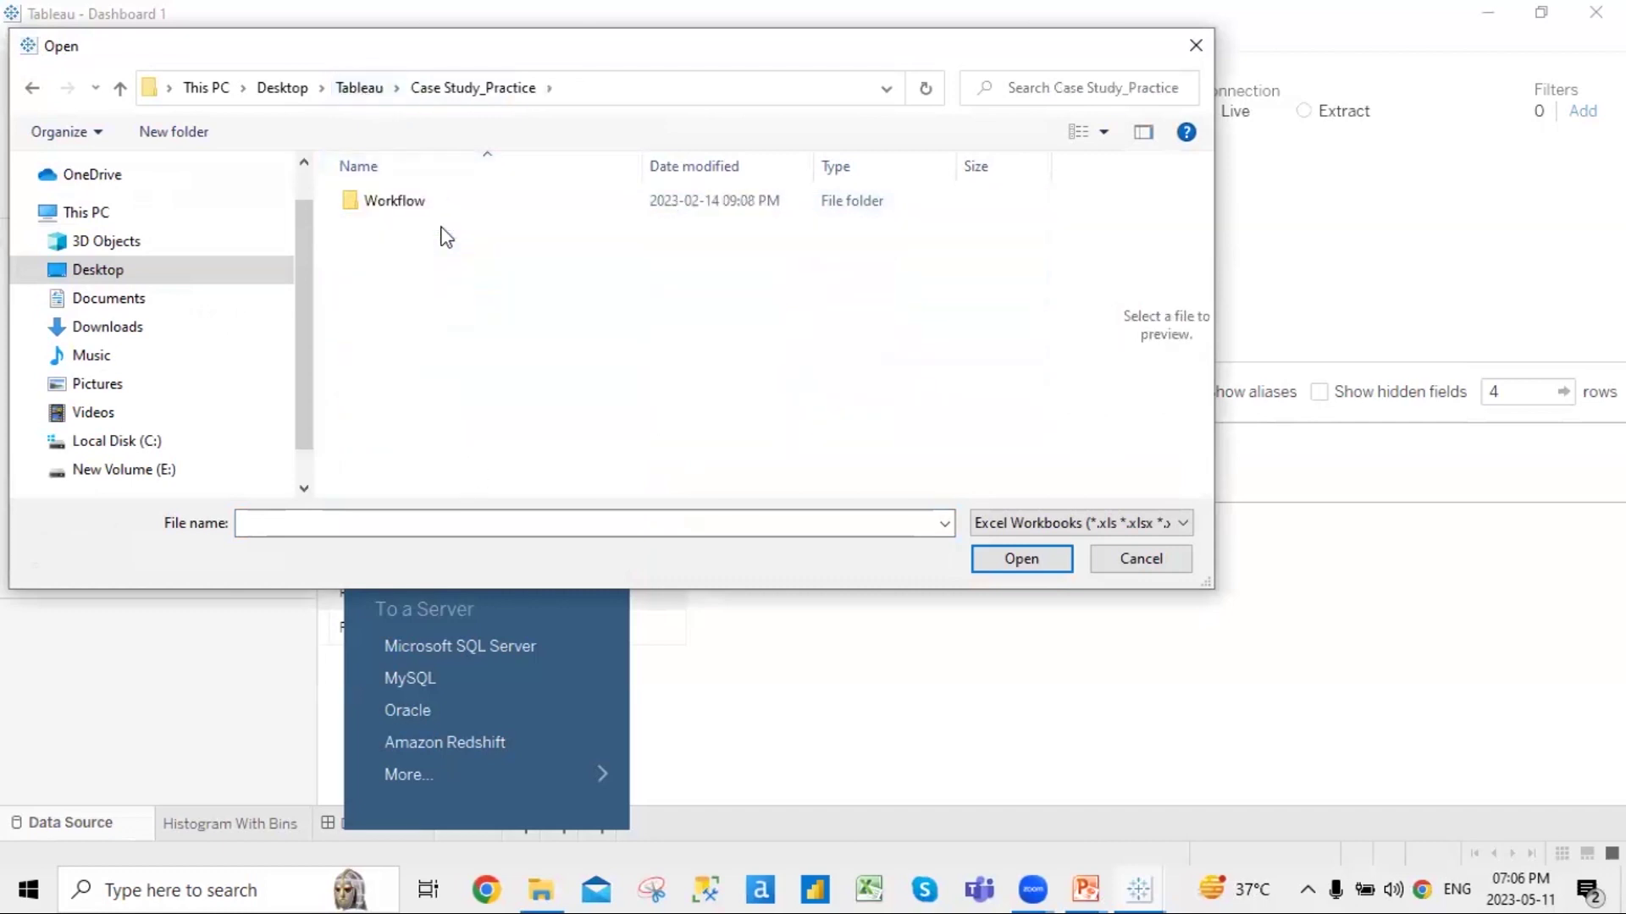
pyautogui.click(356, 77)
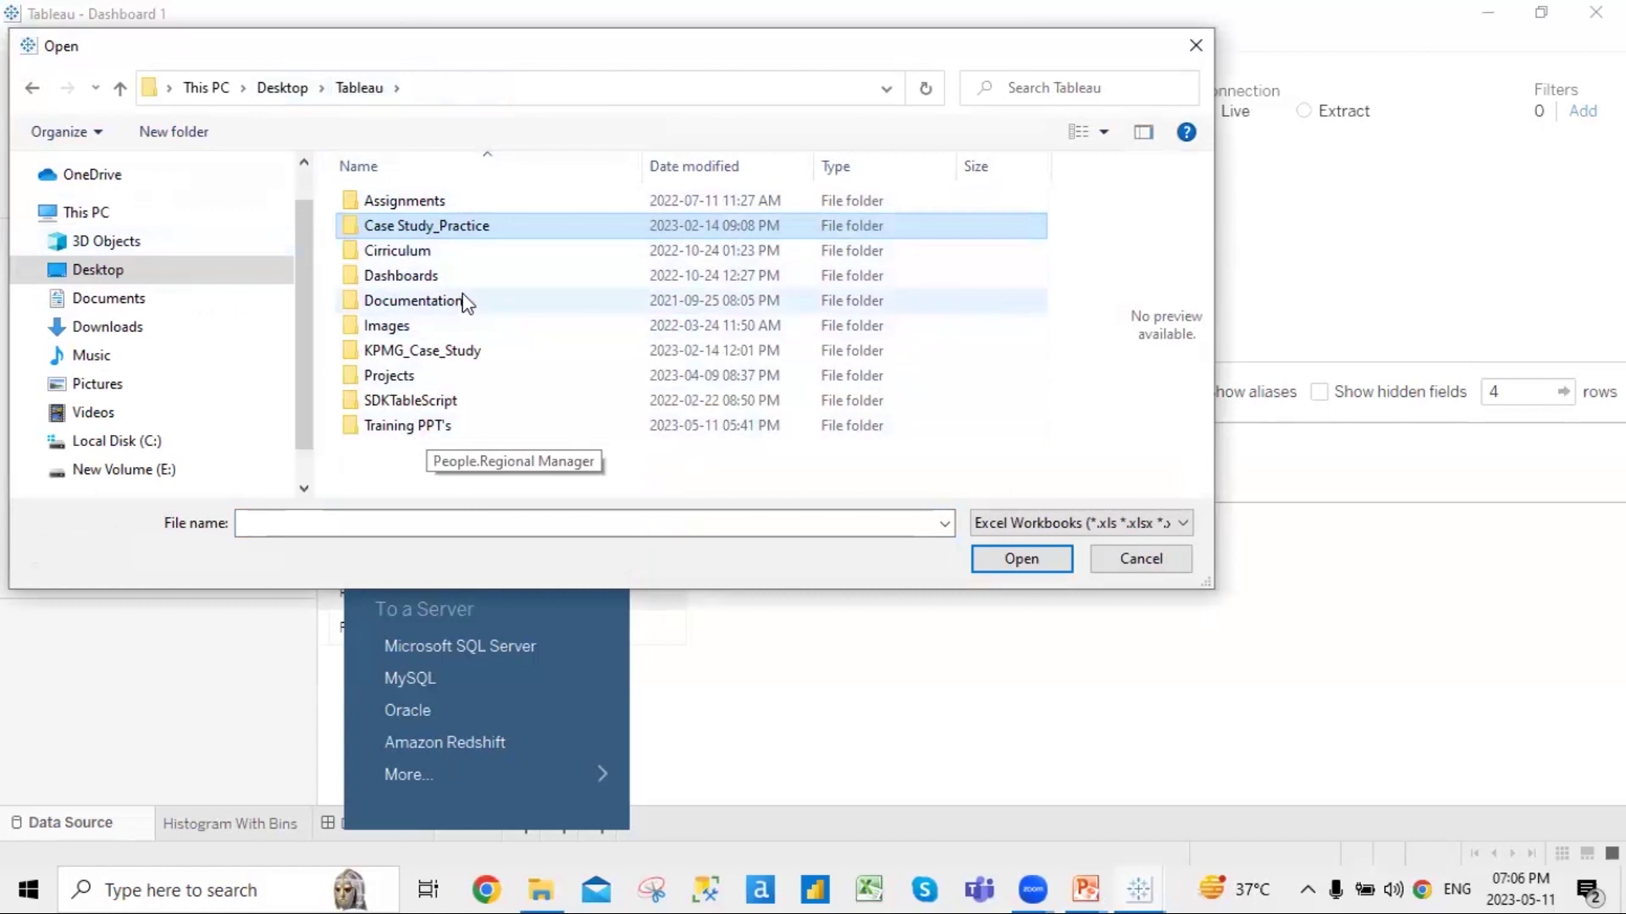
pyautogui.click(465, 381)
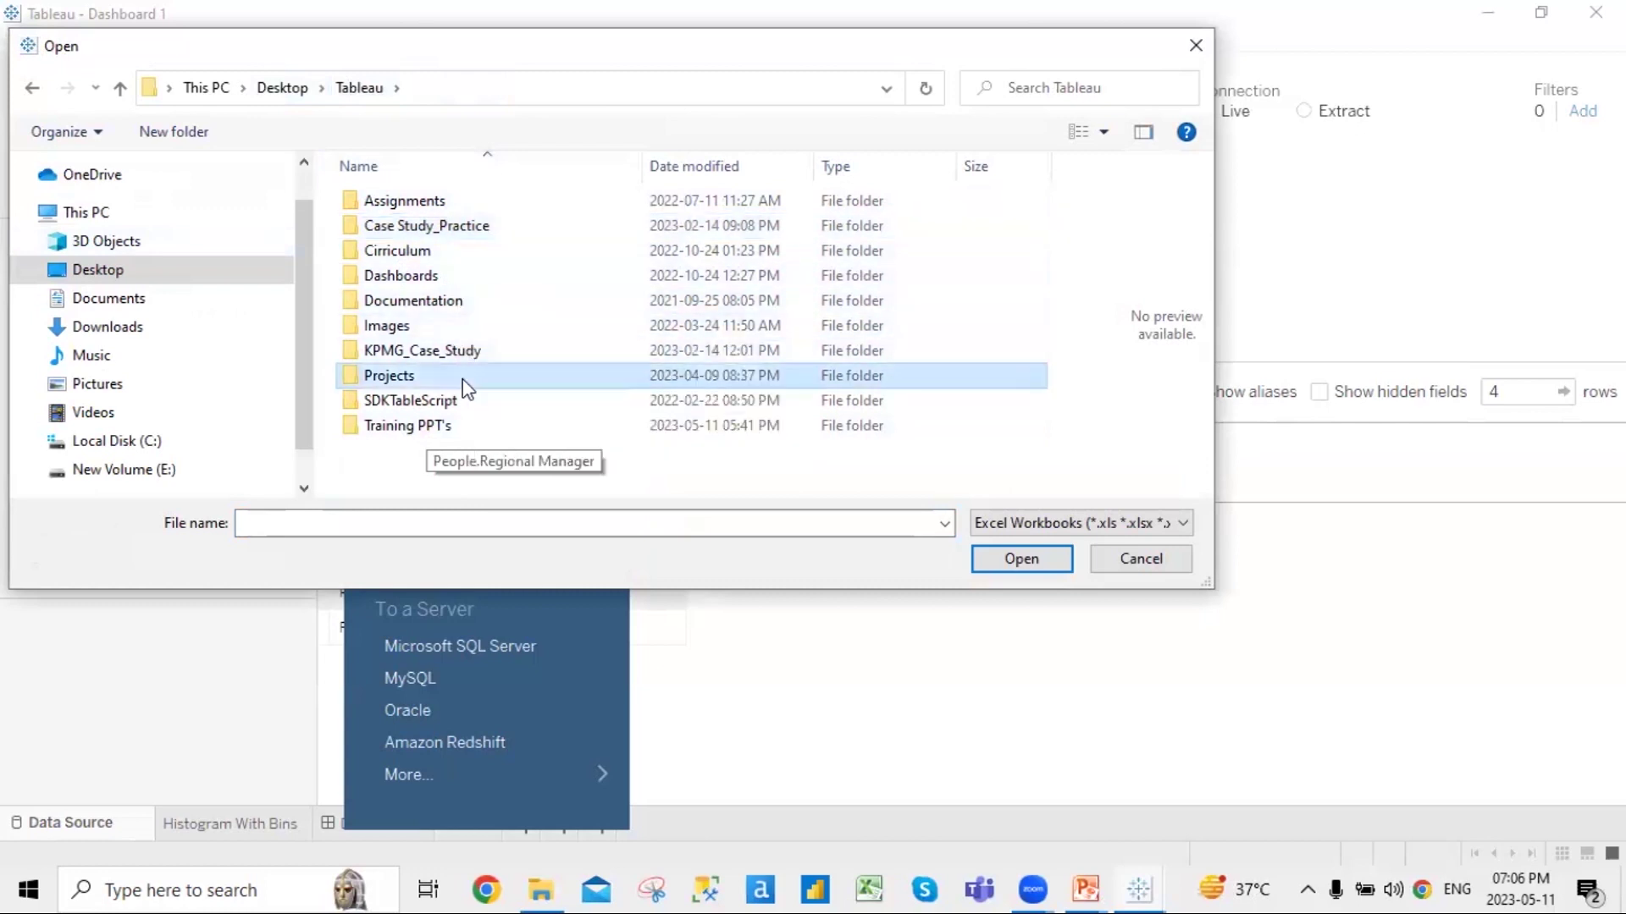
pyautogui.doubleClick(464, 382)
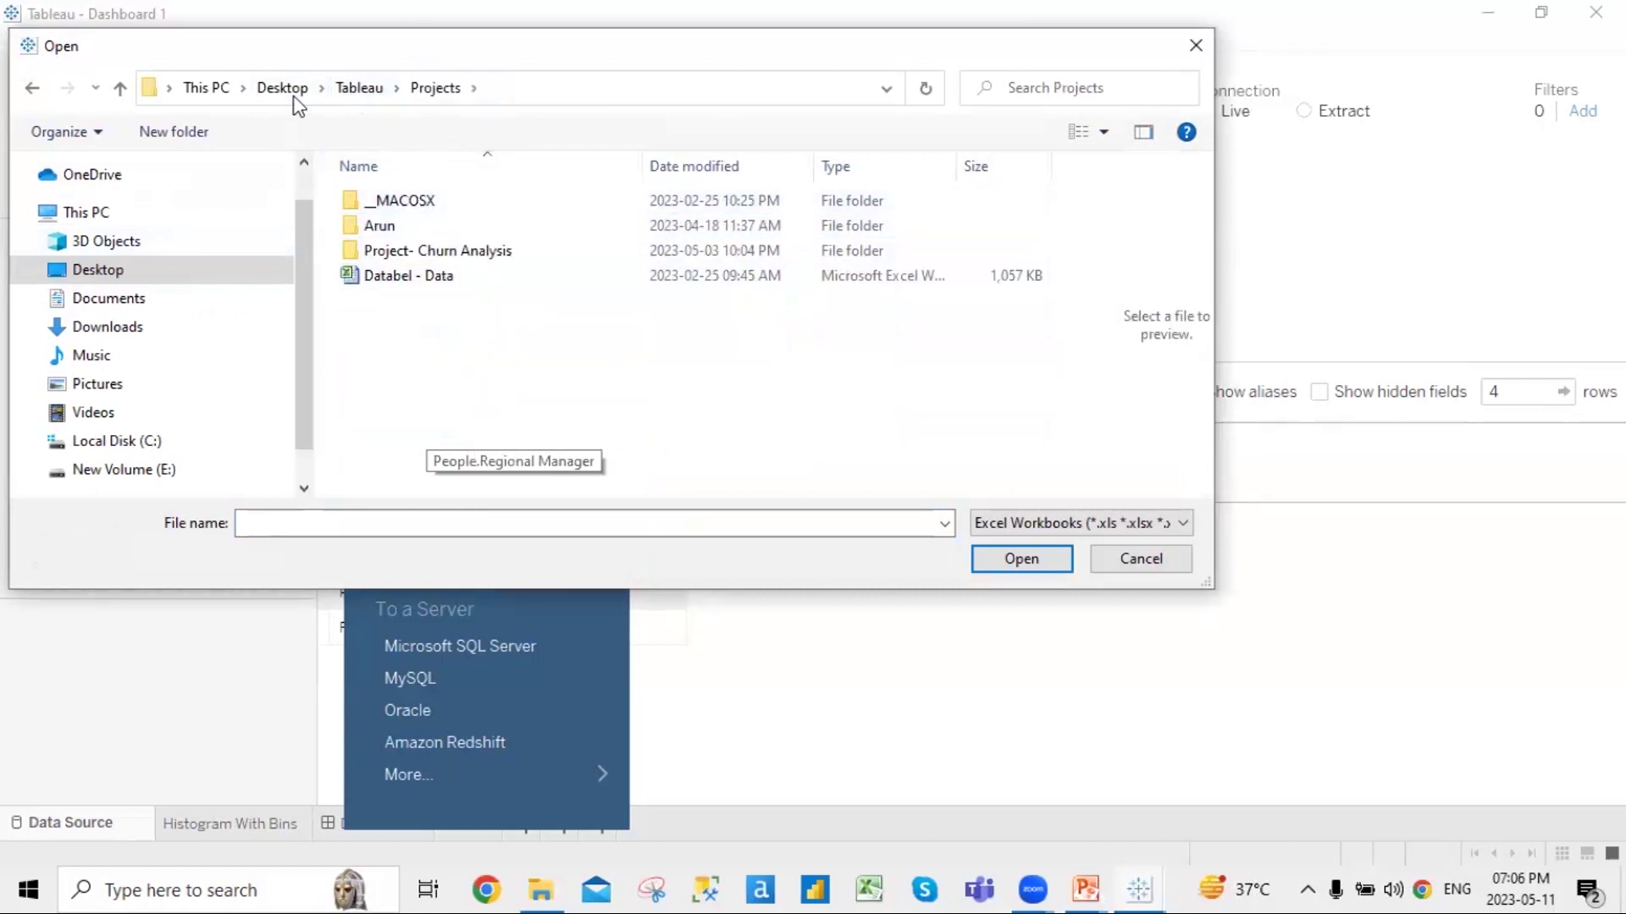
pyautogui.click(349, 93)
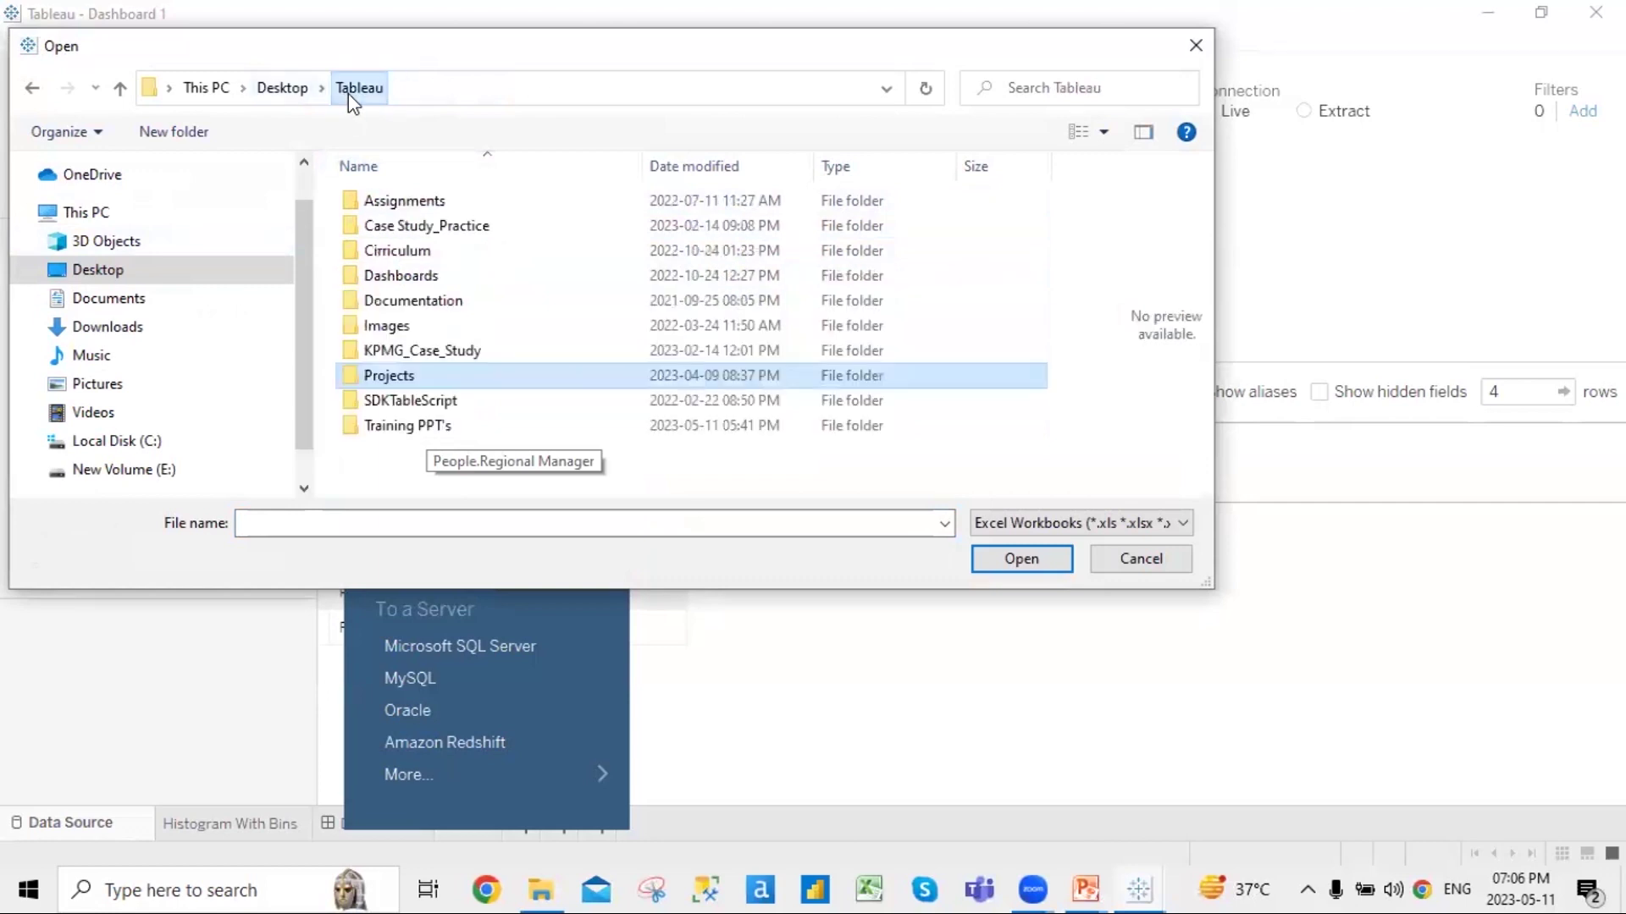
pyautogui.click(288, 90)
pyautogui.doubleClick(441, 354)
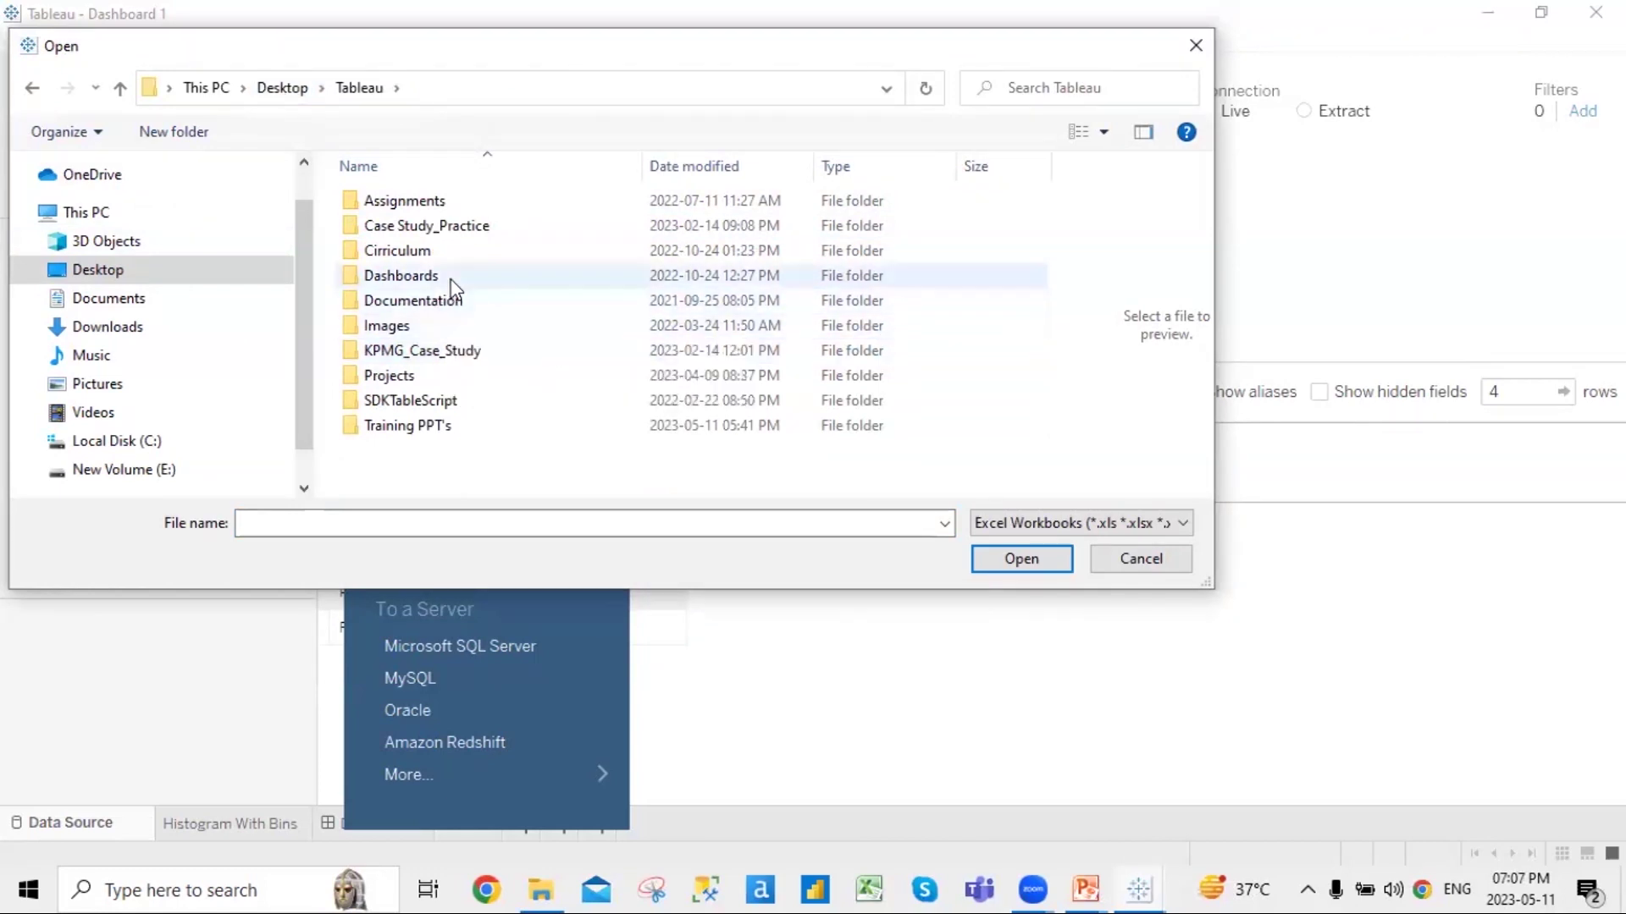
# Check the Case Study_Practice, Documentation and Projects folders for the data file
pyautogui.doubleClick(475, 225)
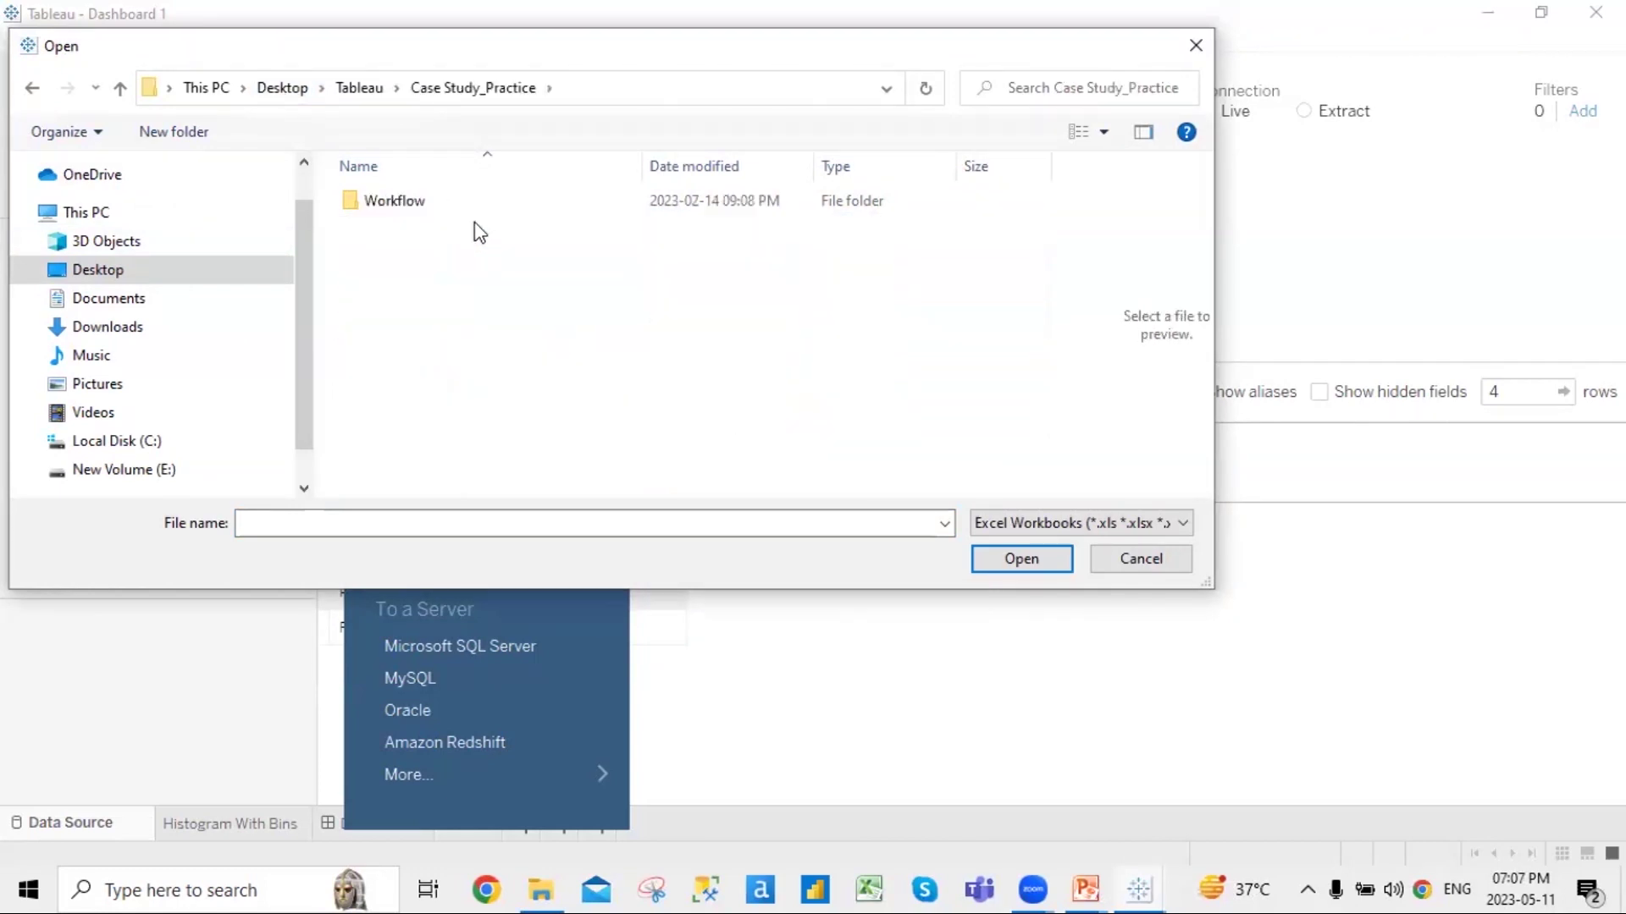
pyautogui.click(383, 88)
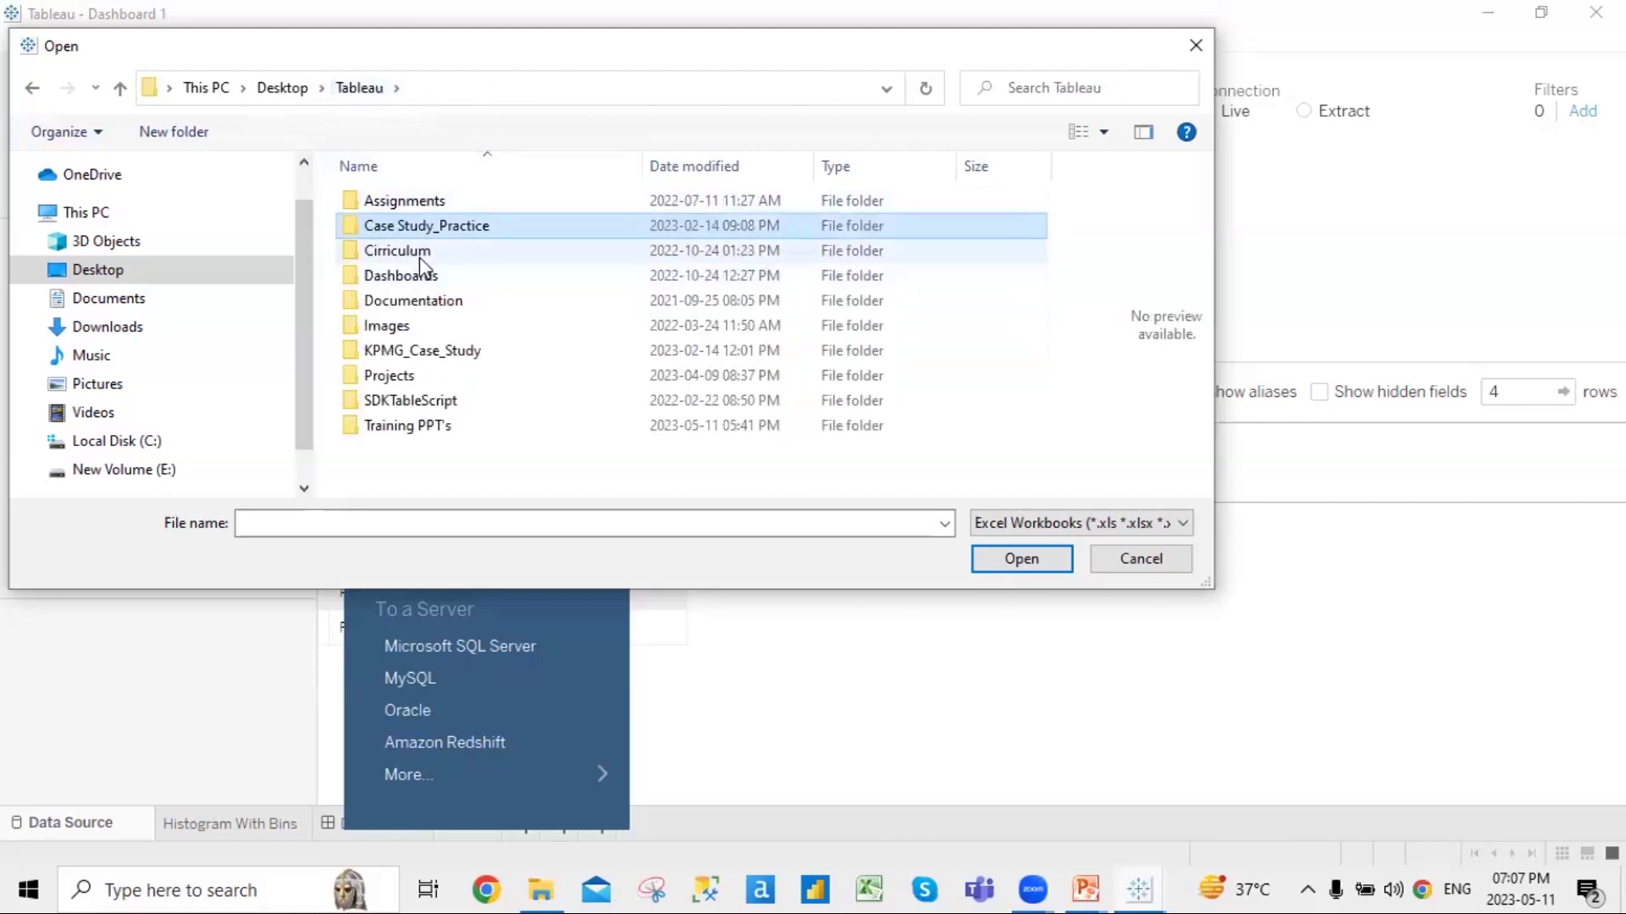
pyautogui.doubleClick(394, 303)
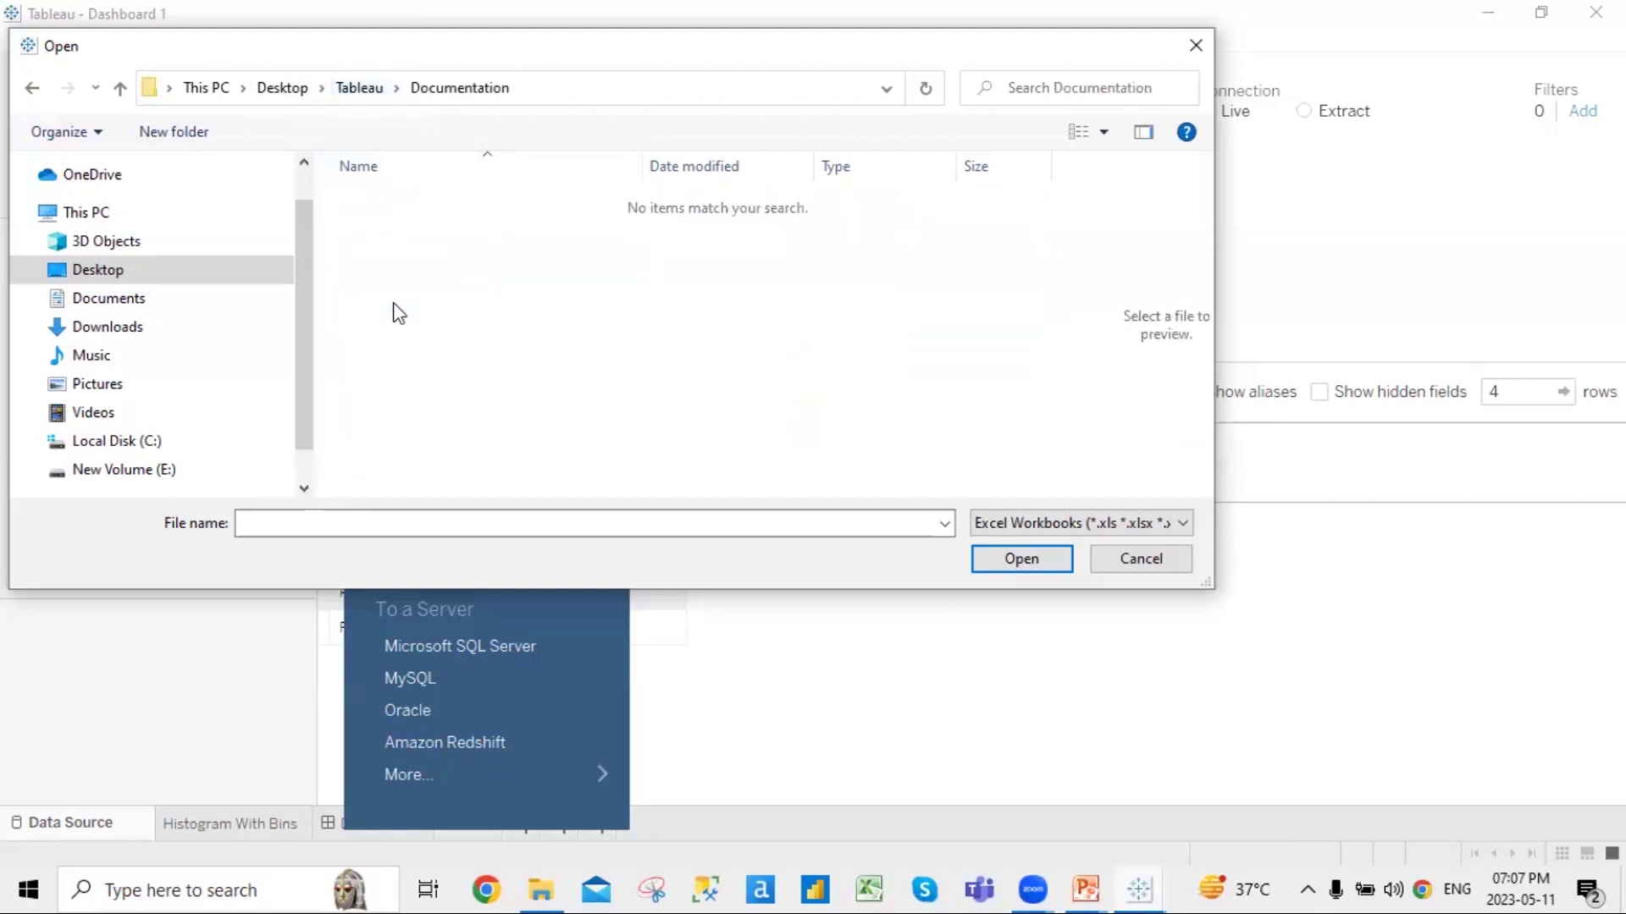
pyautogui.click(355, 89)
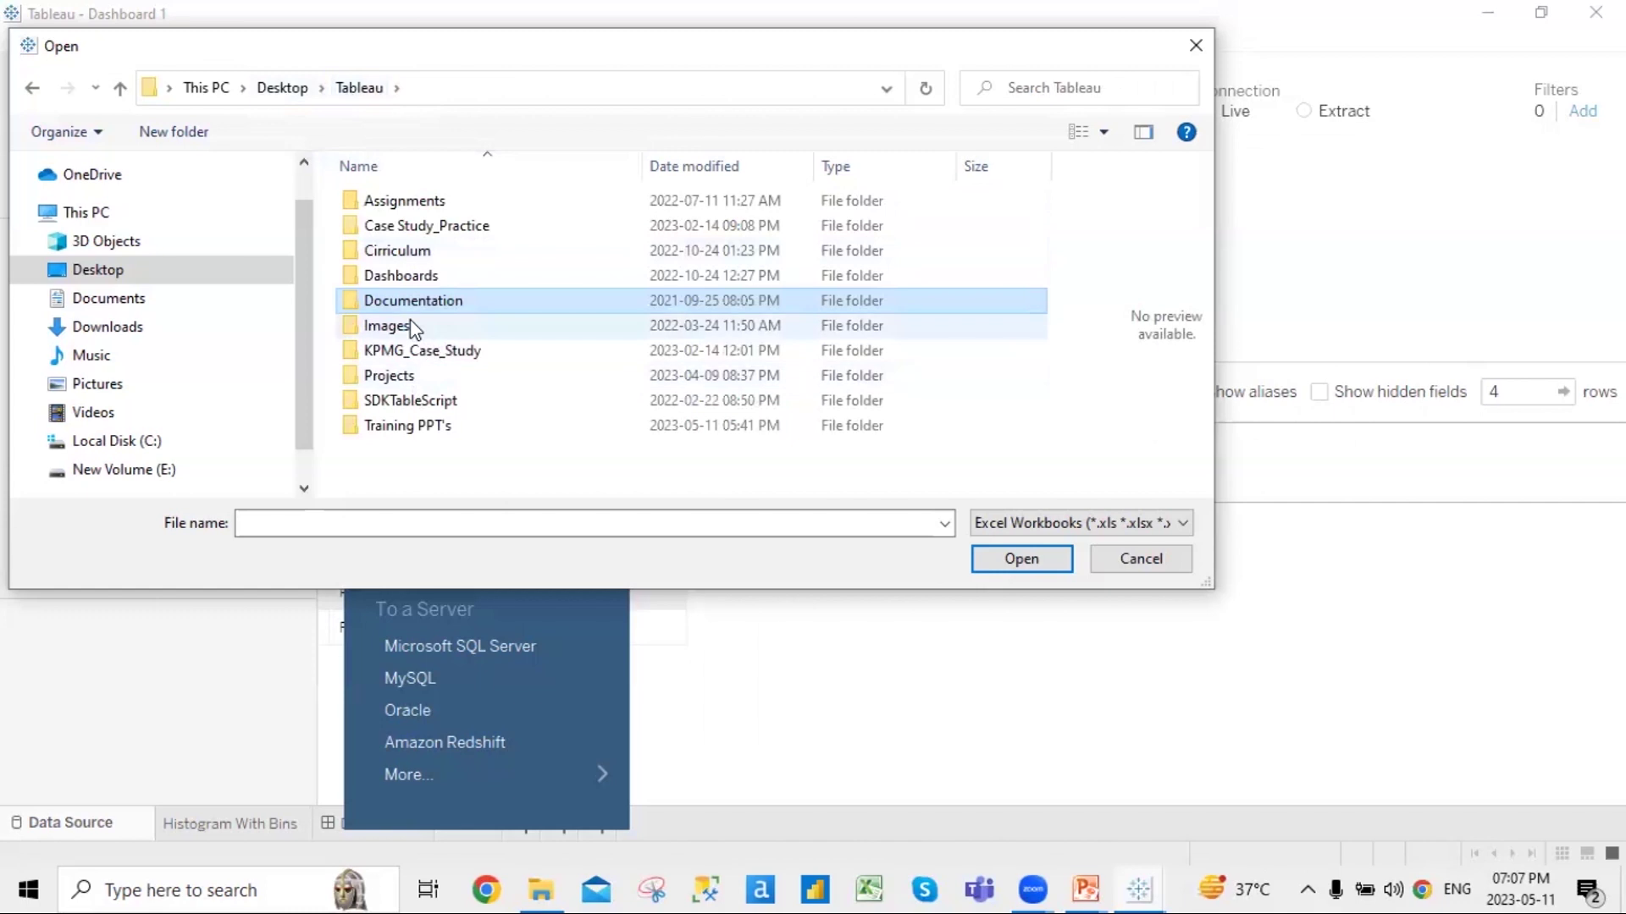
pyautogui.click(420, 351)
pyautogui.doubleClick(426, 375)
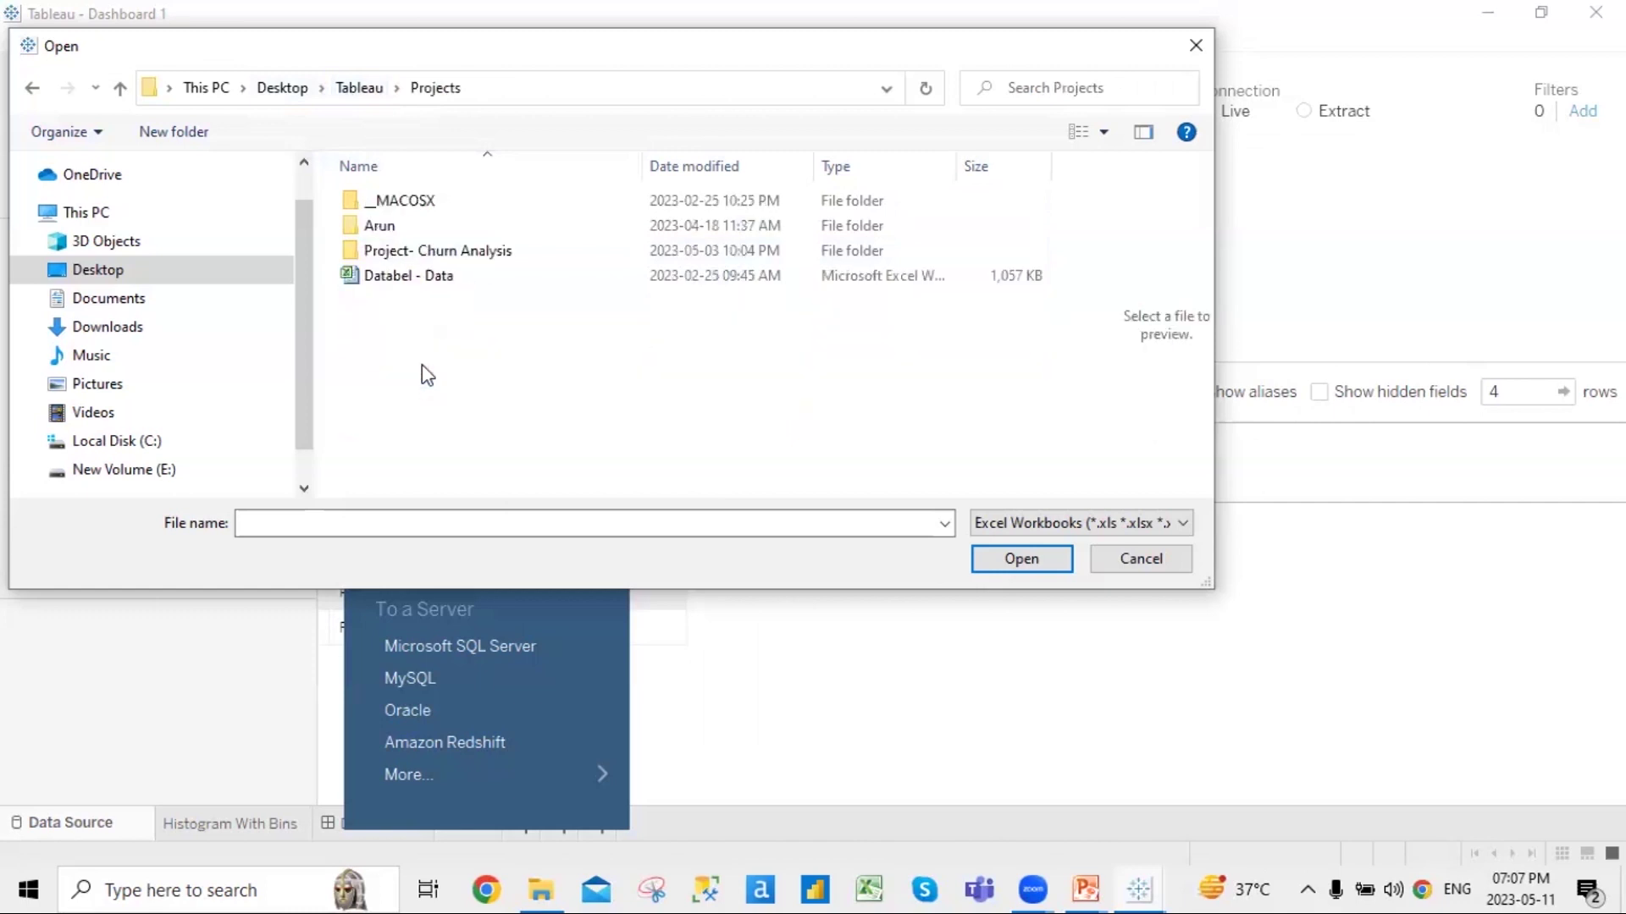
pyautogui.click(359, 87)
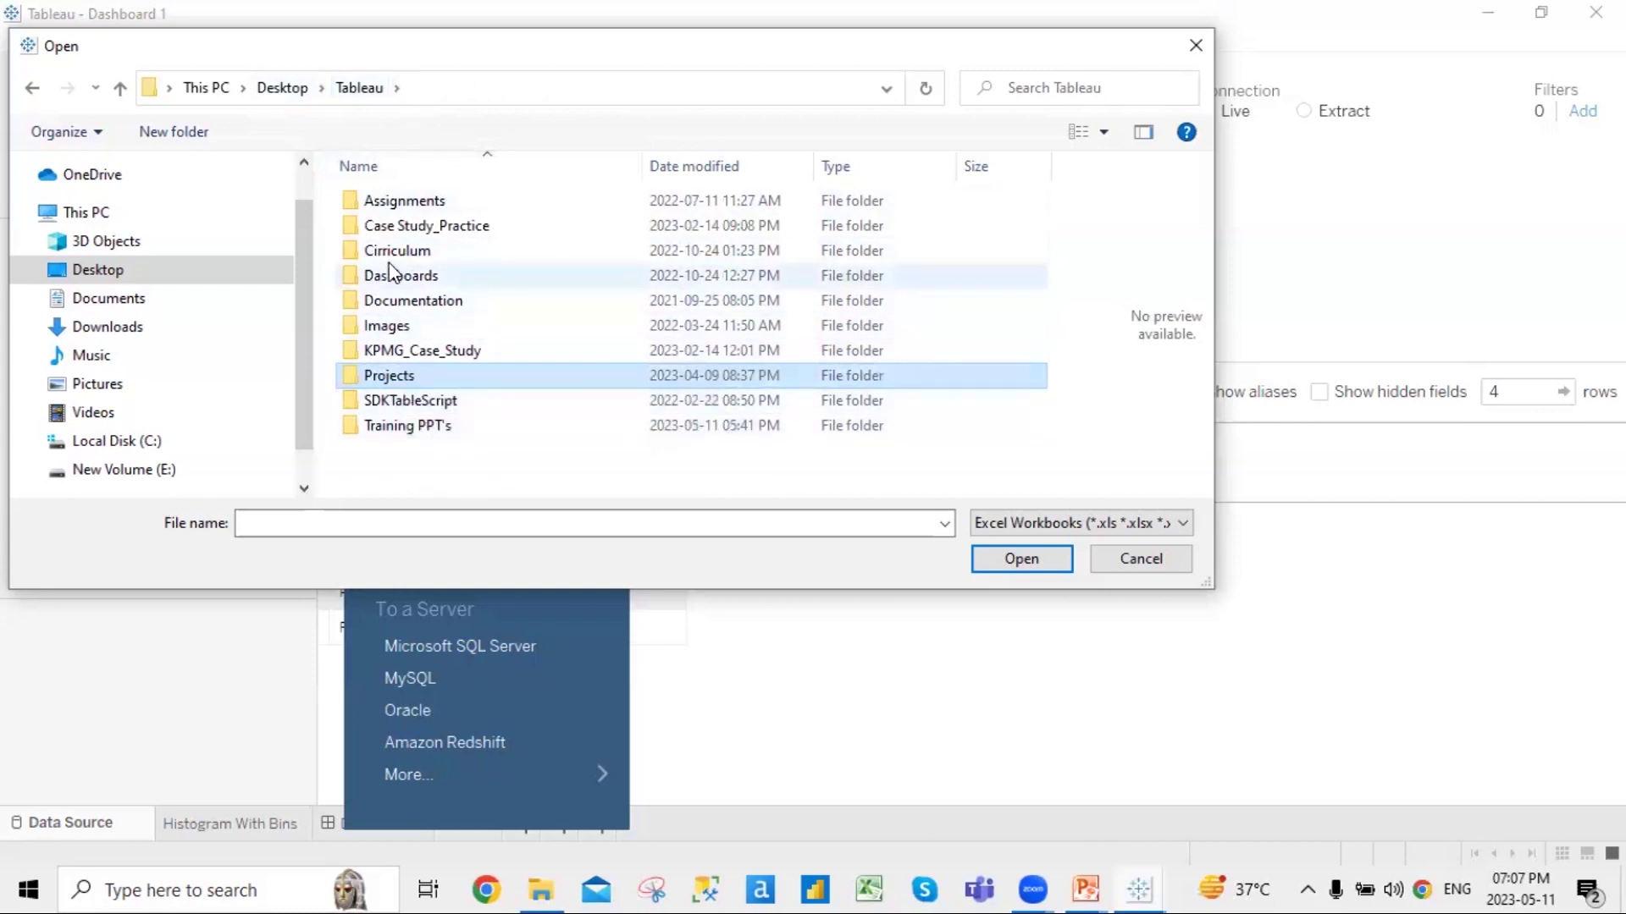
# Look inside Cirriculum, Case Study_Practice and the empty KPMG_Case_Study folder, then return to Tableau
pyautogui.click(409, 248)
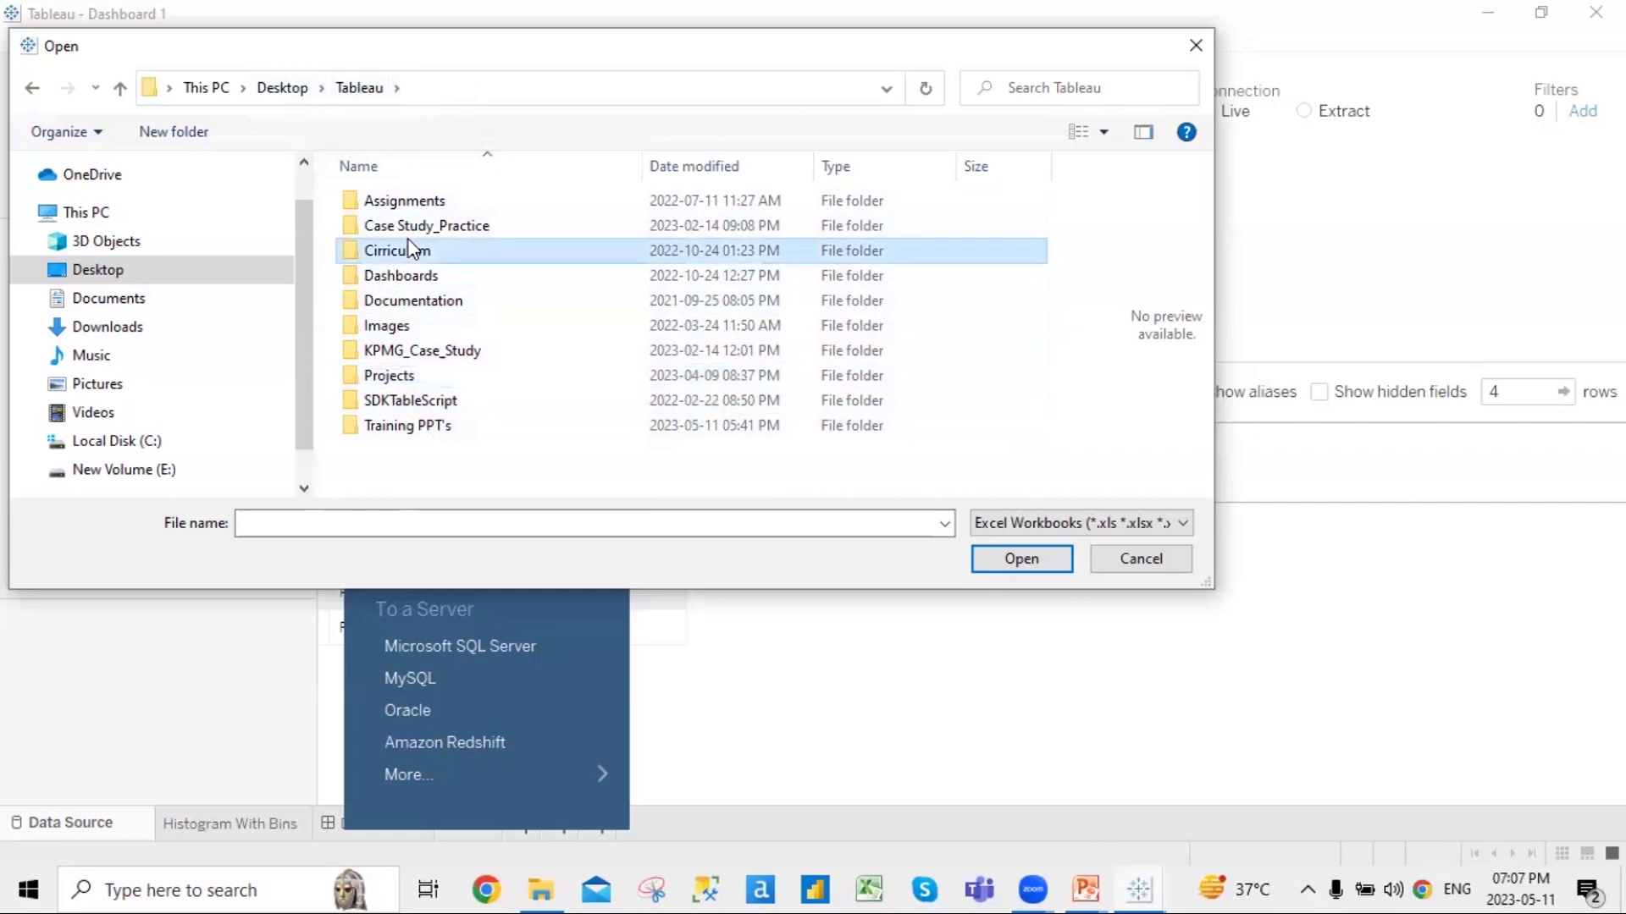
pyautogui.doubleClick(410, 248)
pyautogui.click(373, 88)
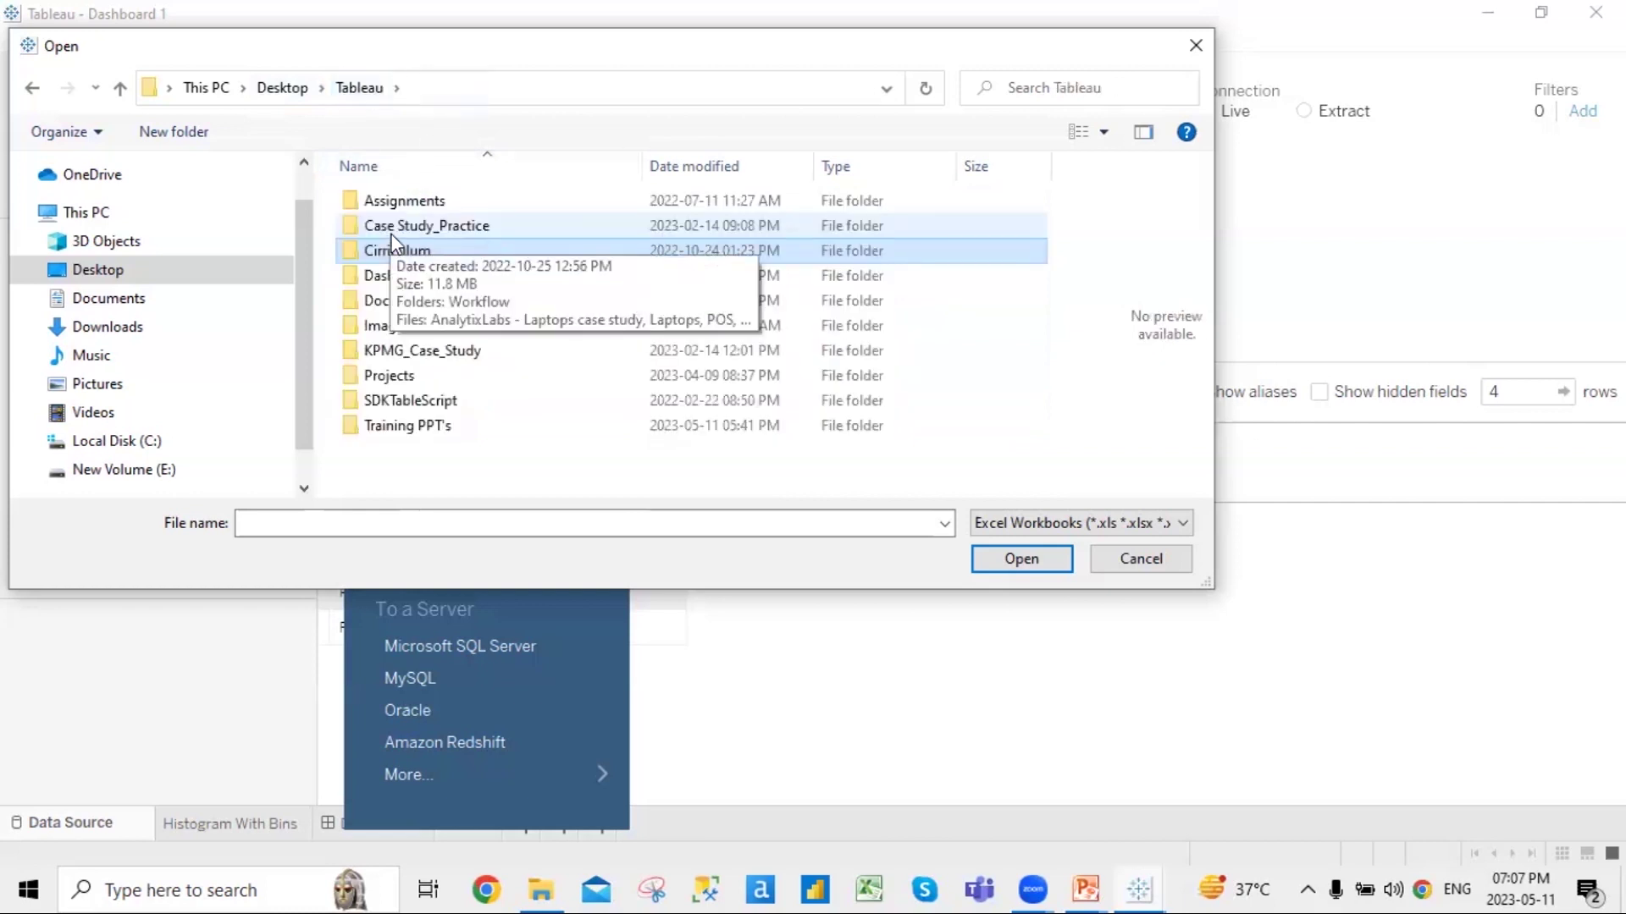
pyautogui.doubleClick(385, 226)
pyautogui.click(361, 88)
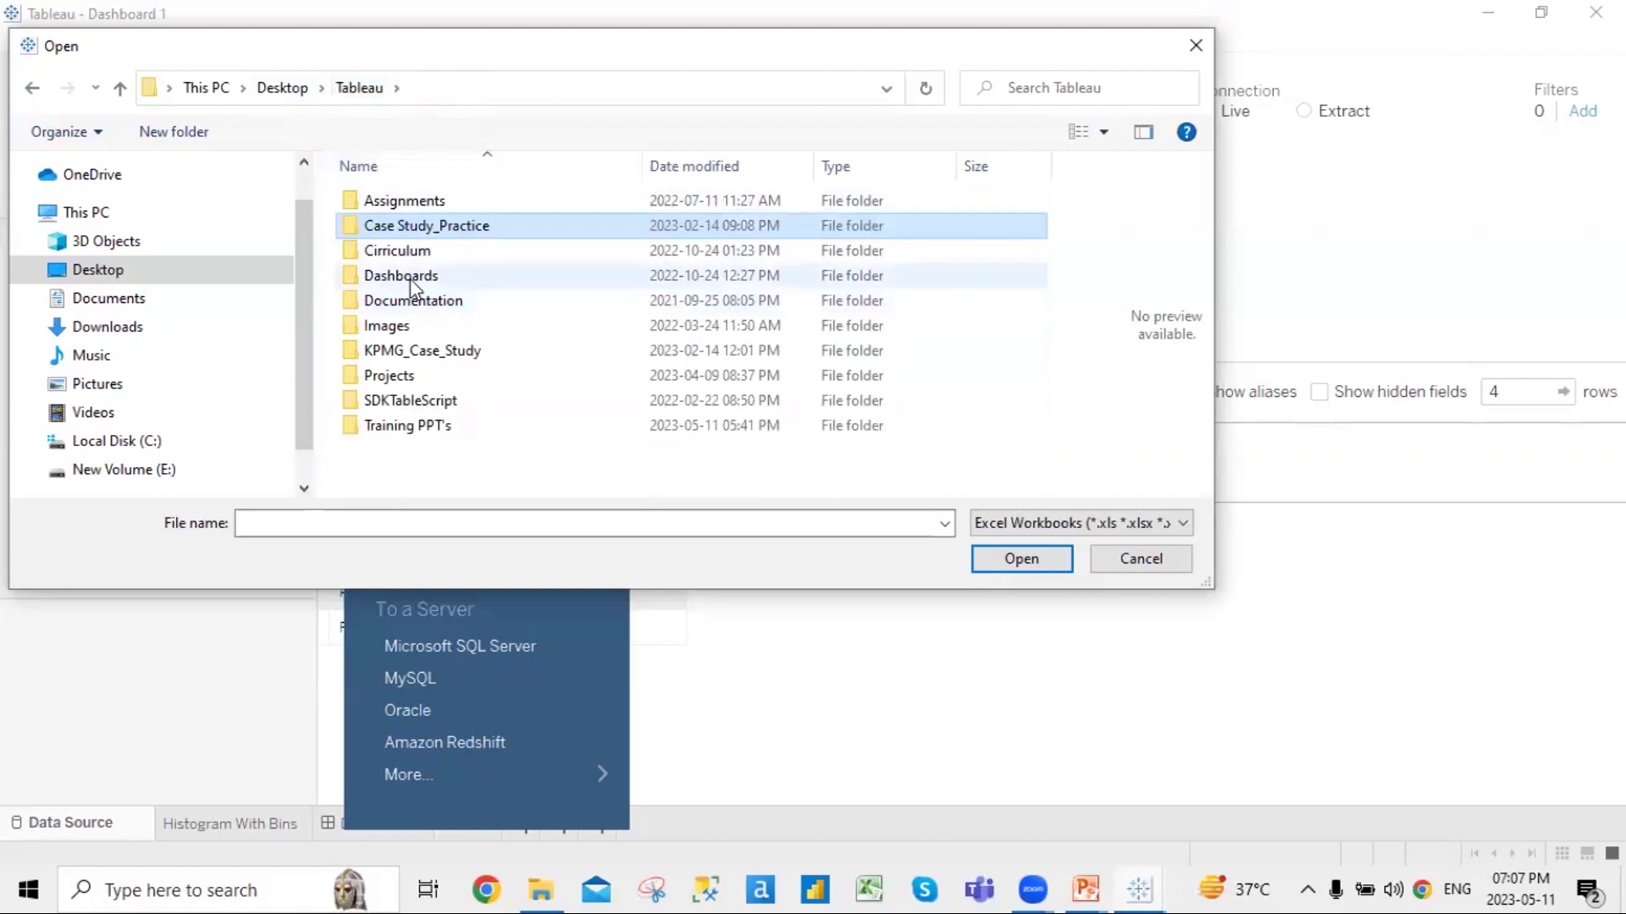
pyautogui.click(411, 303)
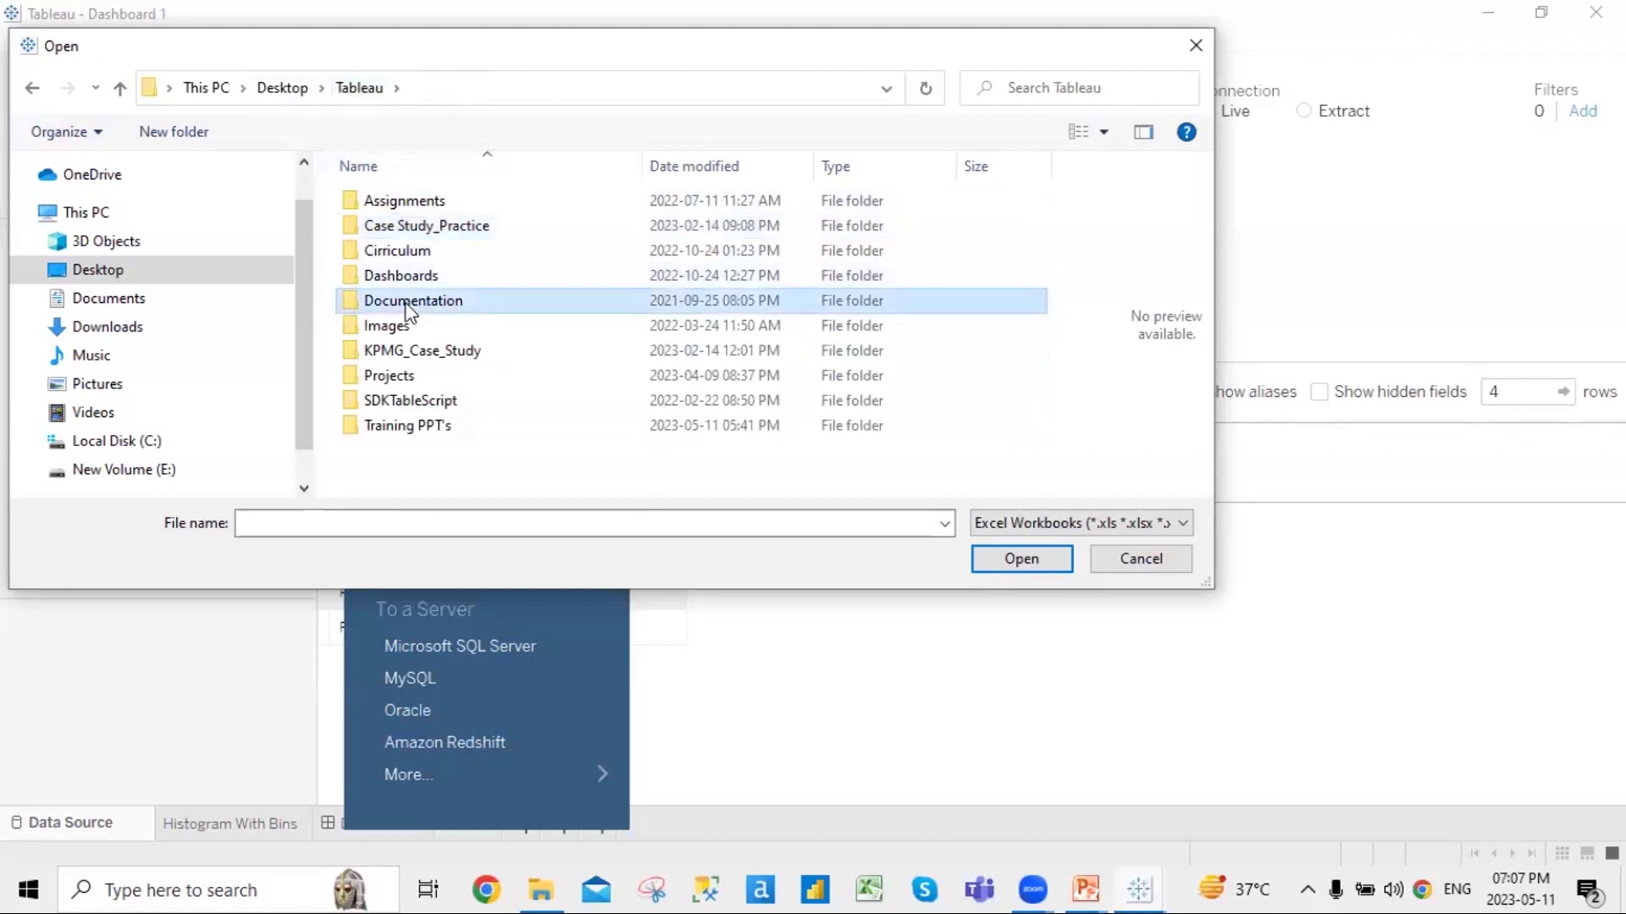
pyautogui.doubleClick(398, 352)
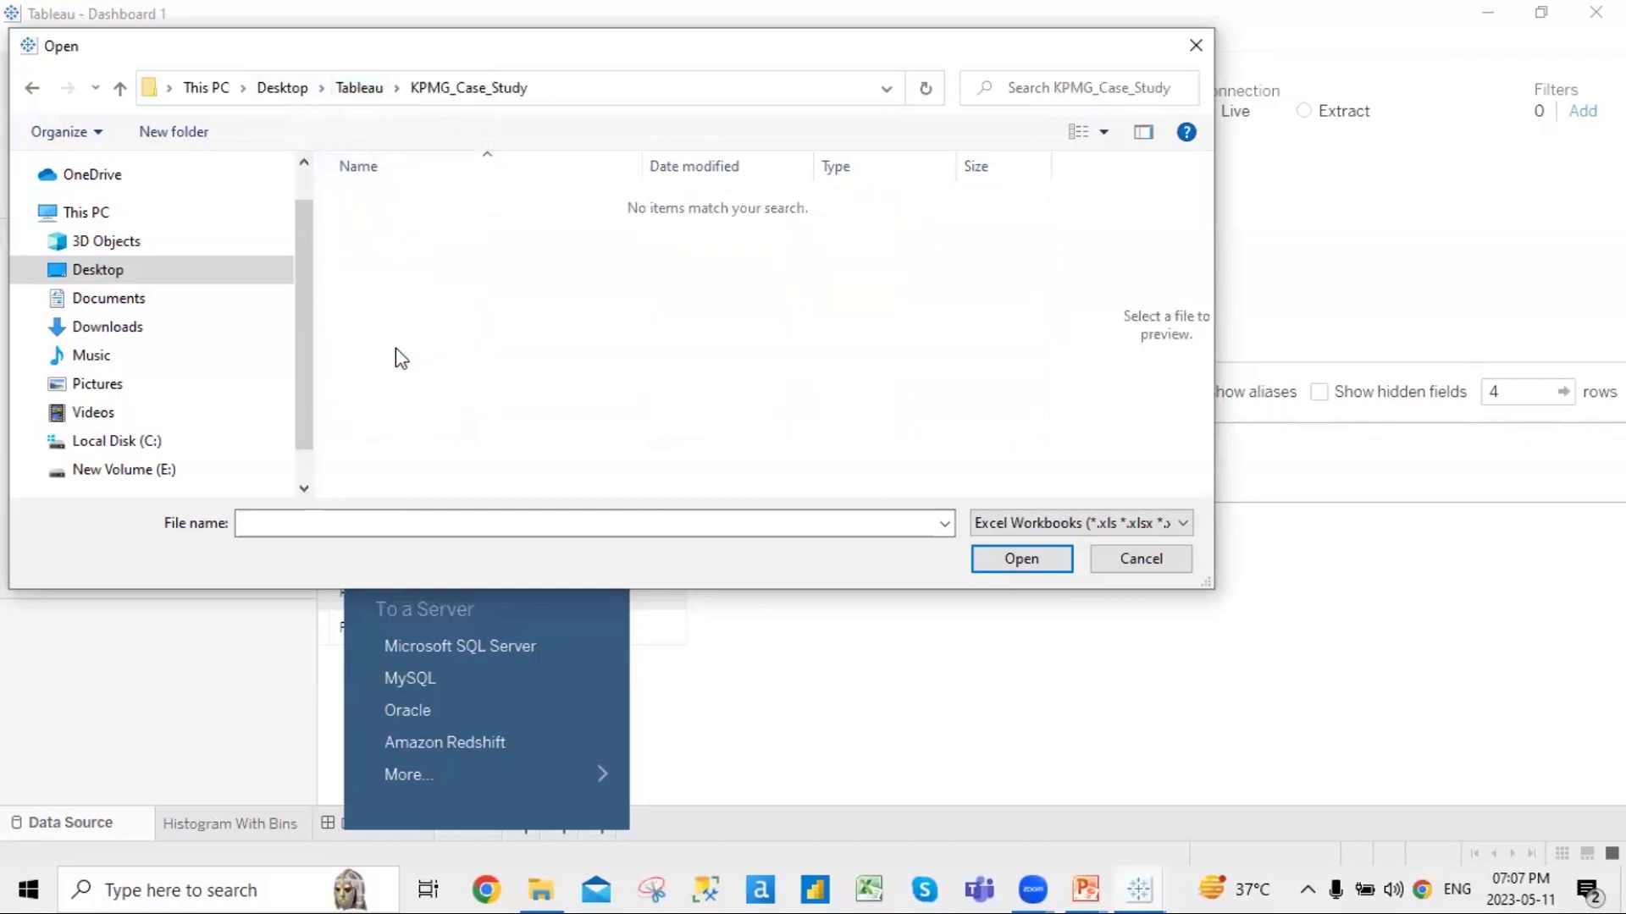
pyautogui.click(357, 88)
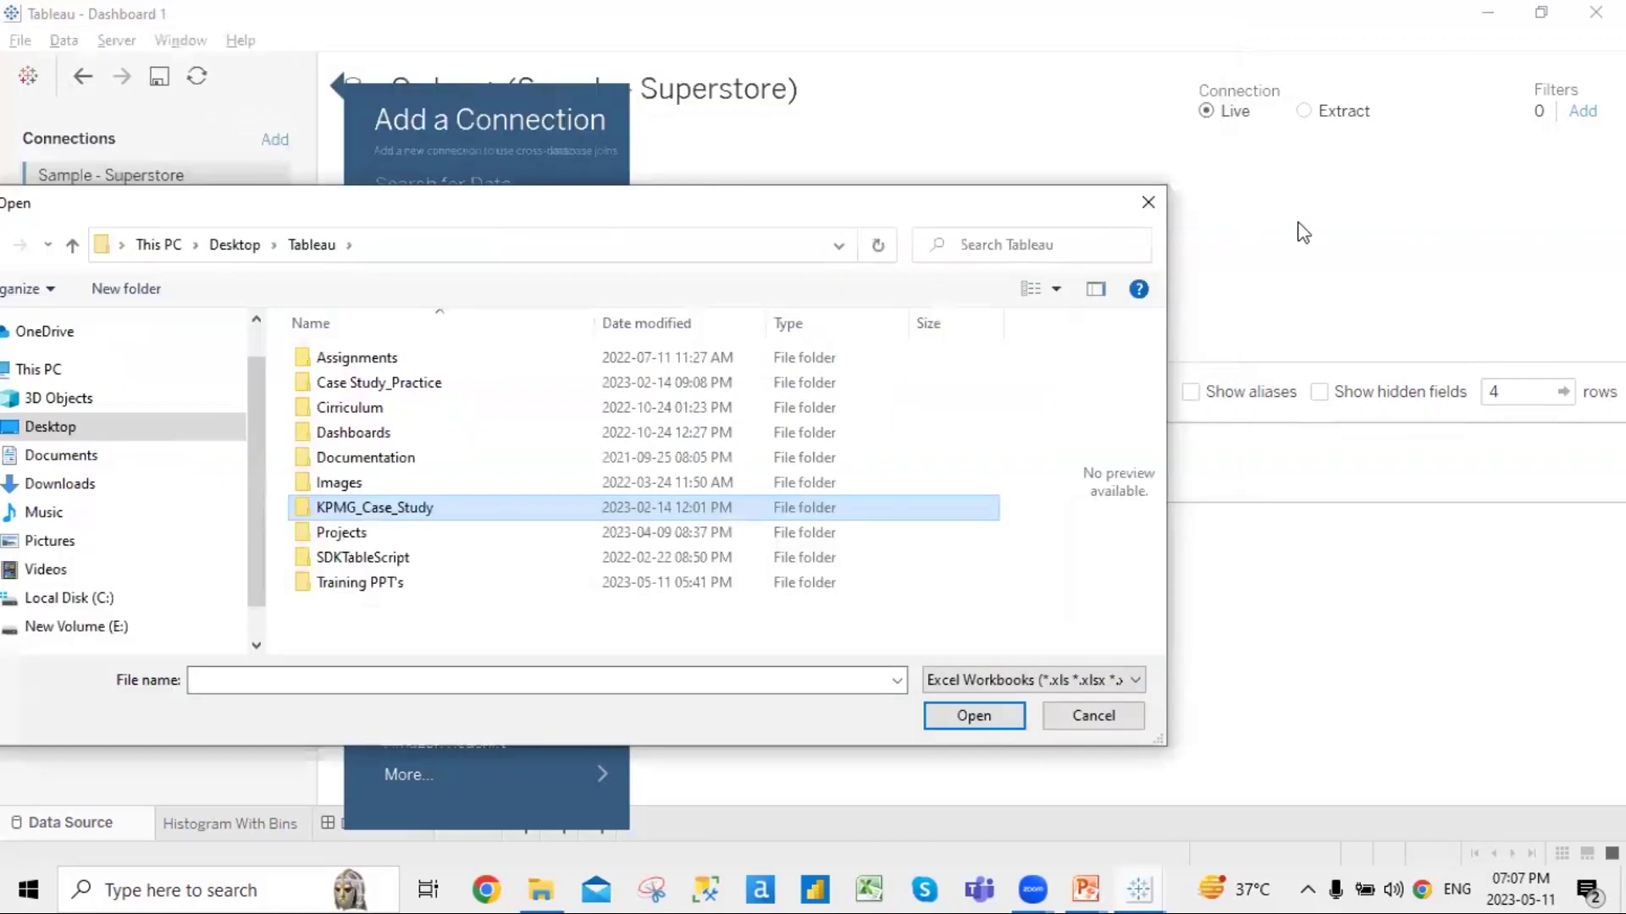
# Close the Open dialog without adding data and show the Windows desktop
pyautogui.click(1201, 201)
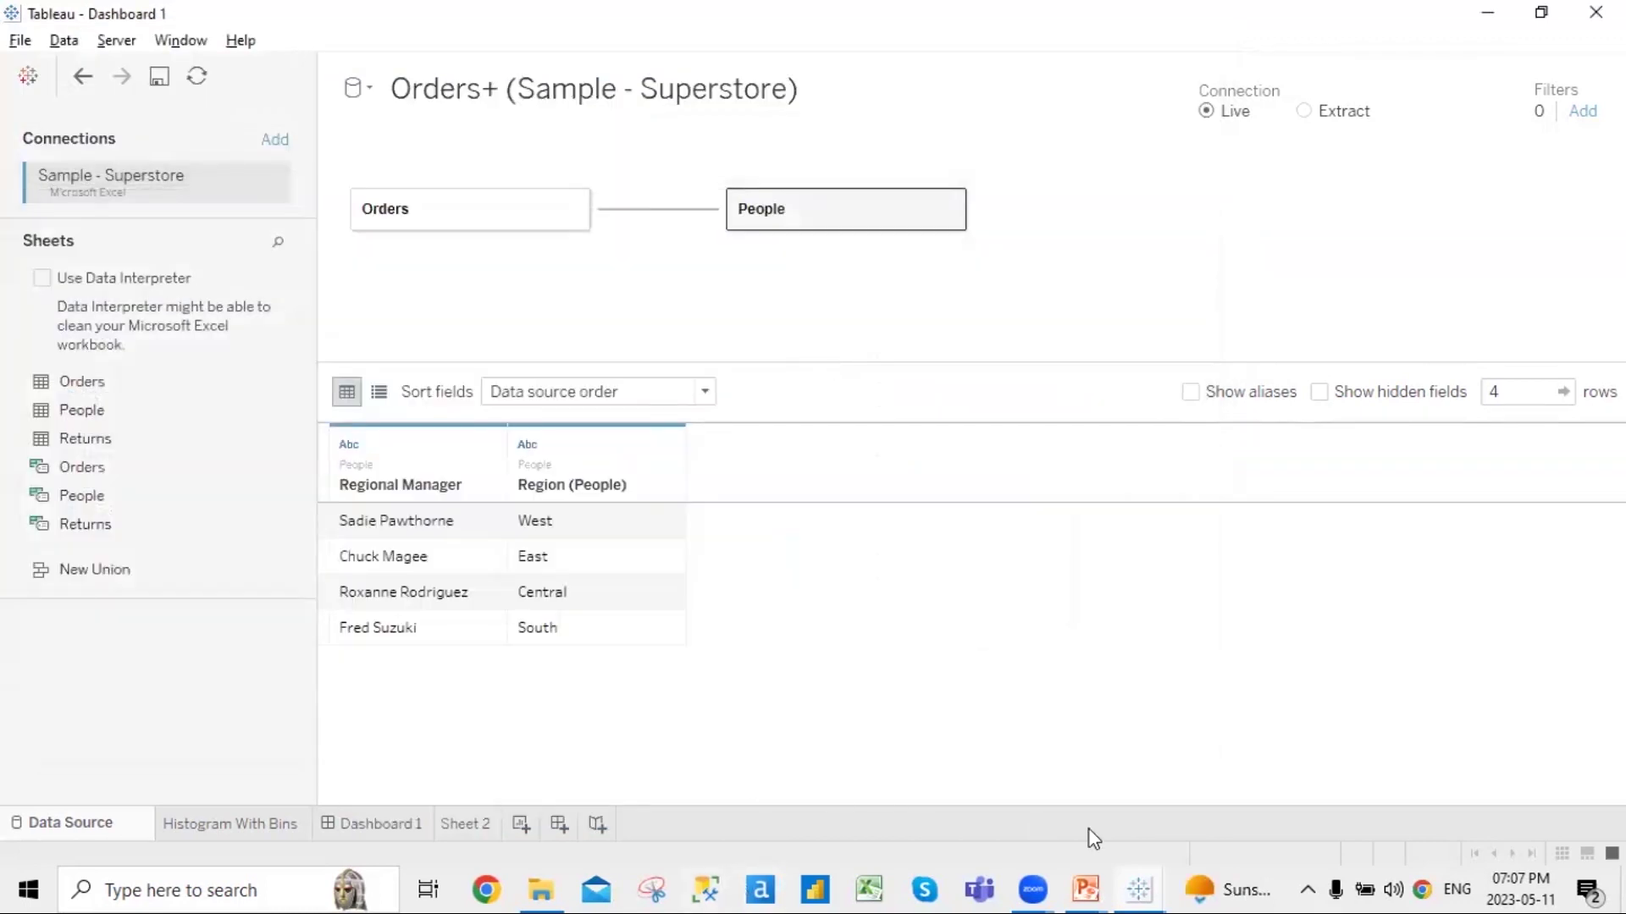
pyautogui.rightClick(1182, 885)
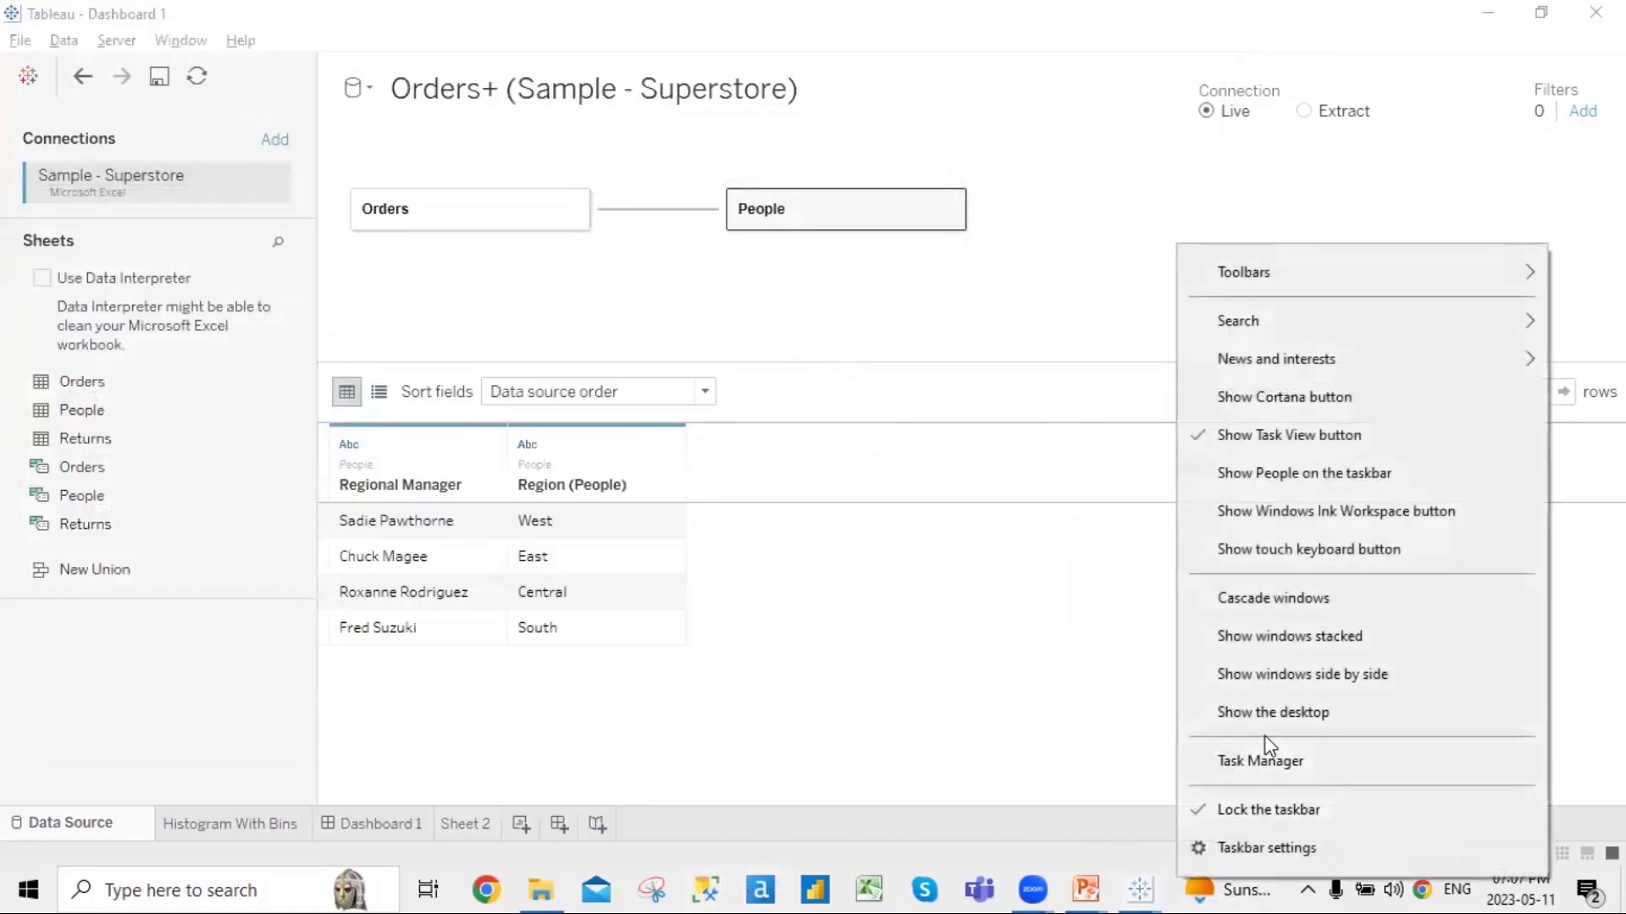
pyautogui.click(1274, 713)
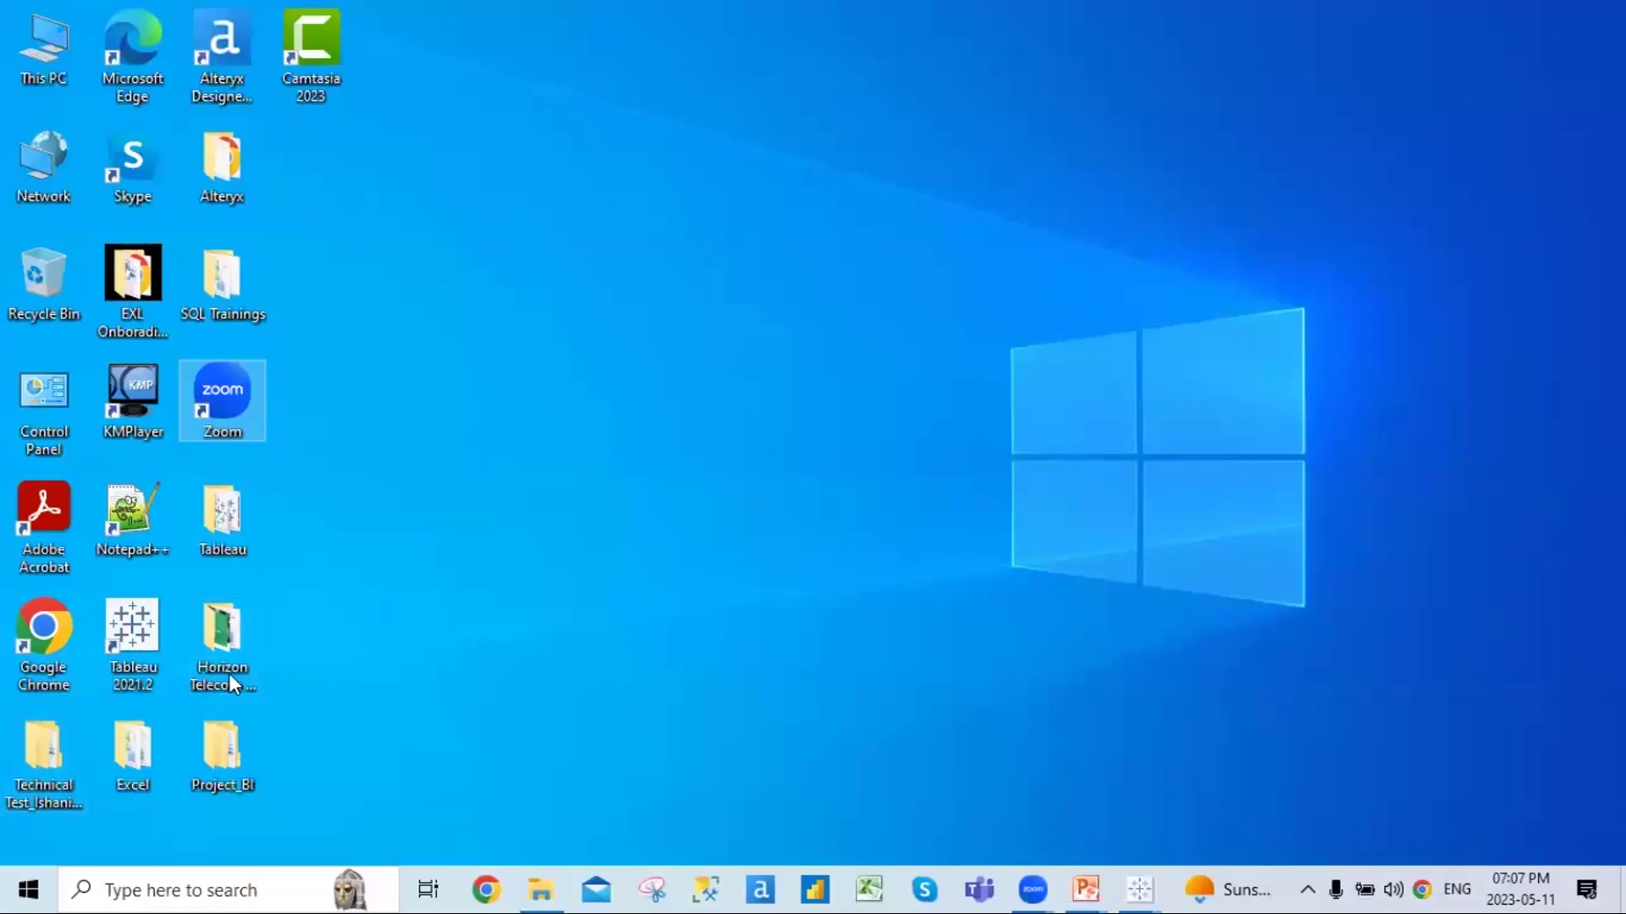
# Browse the Desktop Tableau folder's Projects, Dashboards and Documentation subfolders
pyautogui.doubleClick(239, 500)
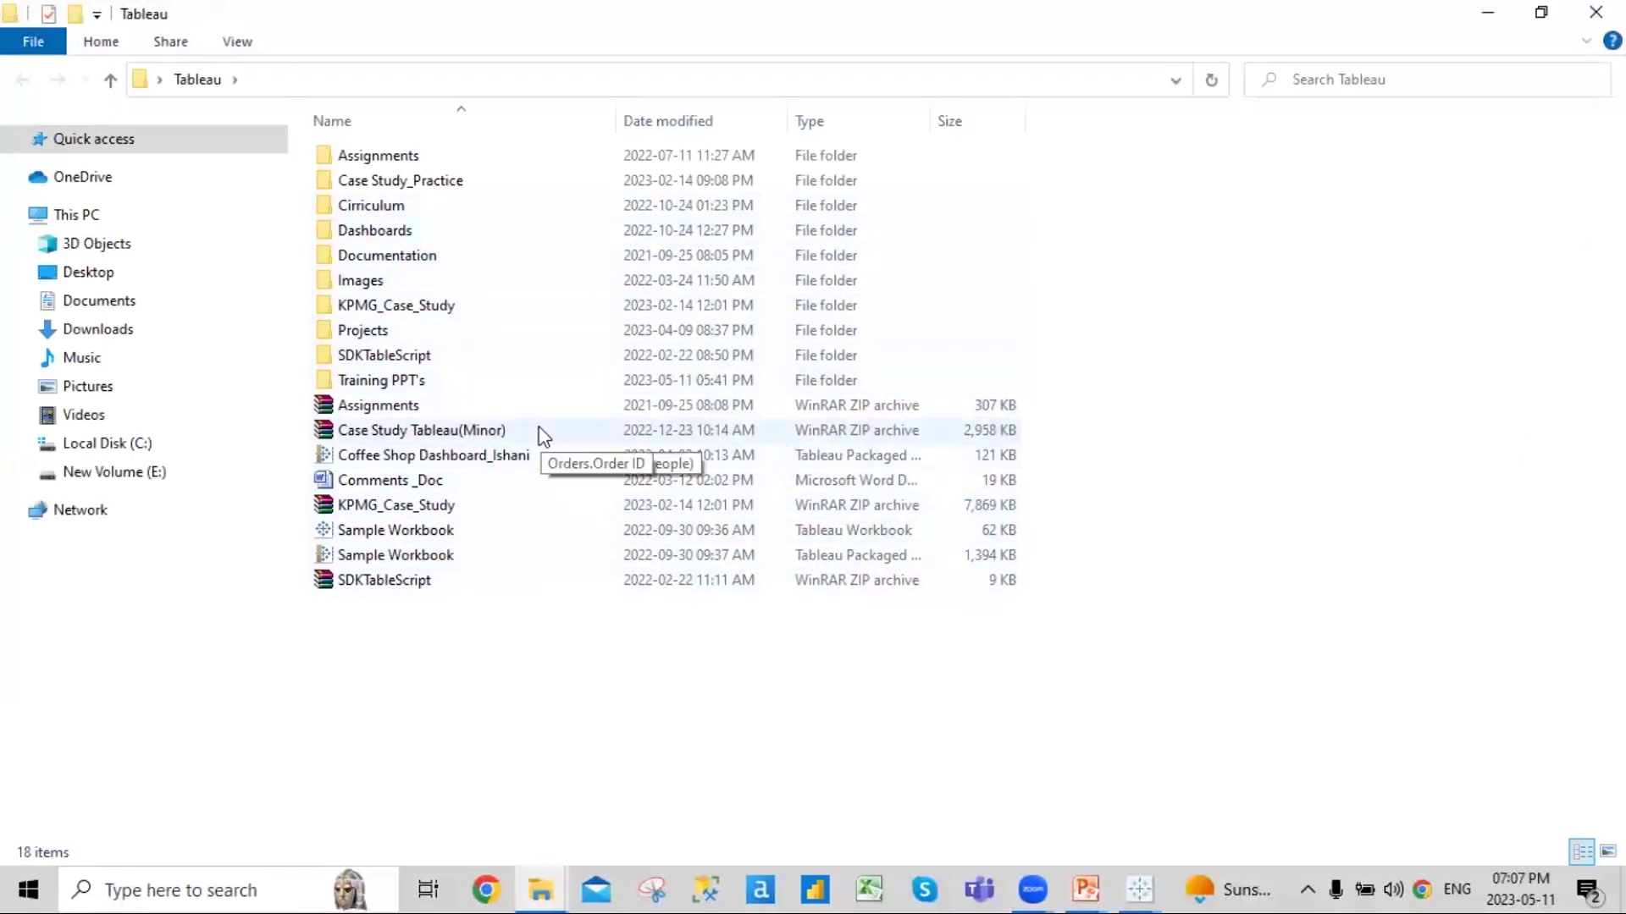
pyautogui.doubleClick(497, 335)
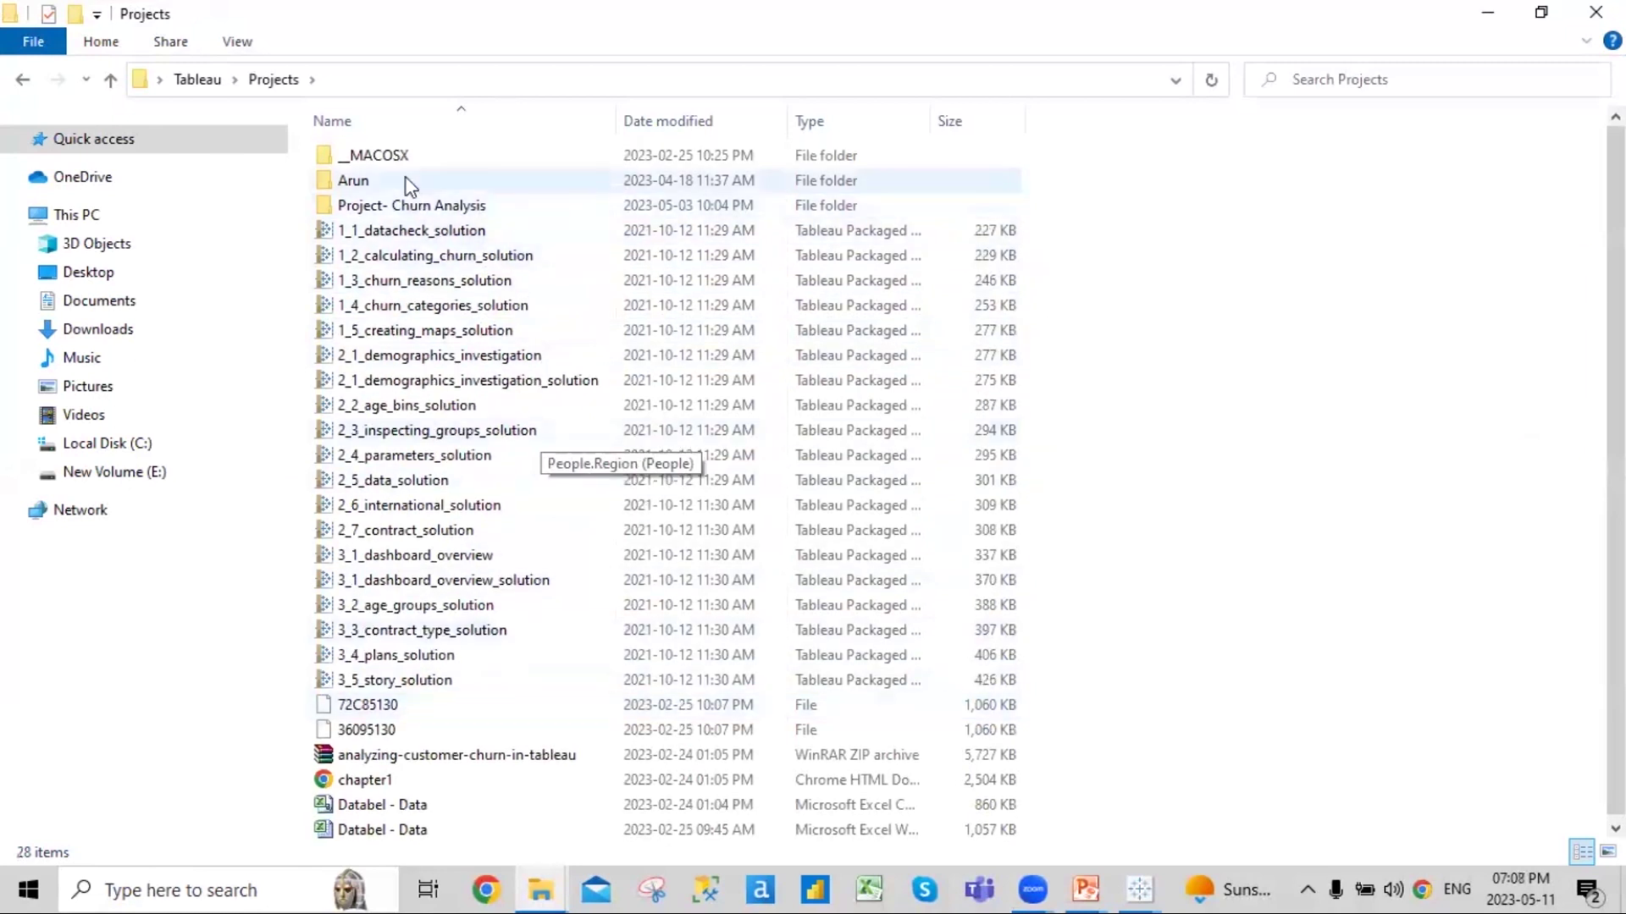
pyautogui.click(217, 75)
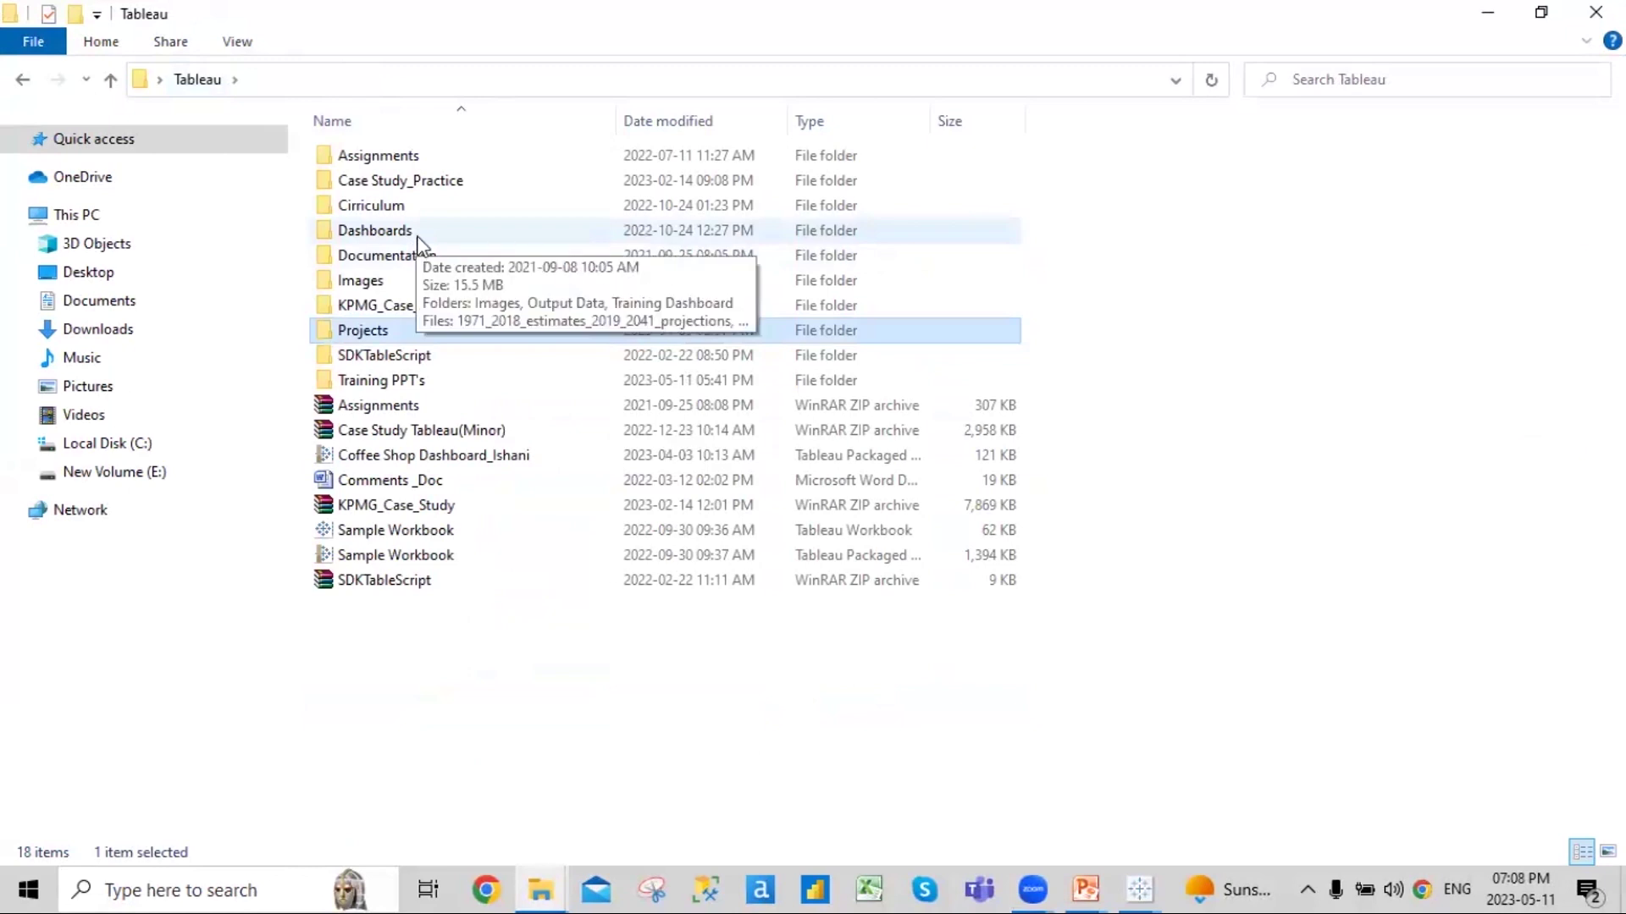
pyautogui.doubleClick(417, 240)
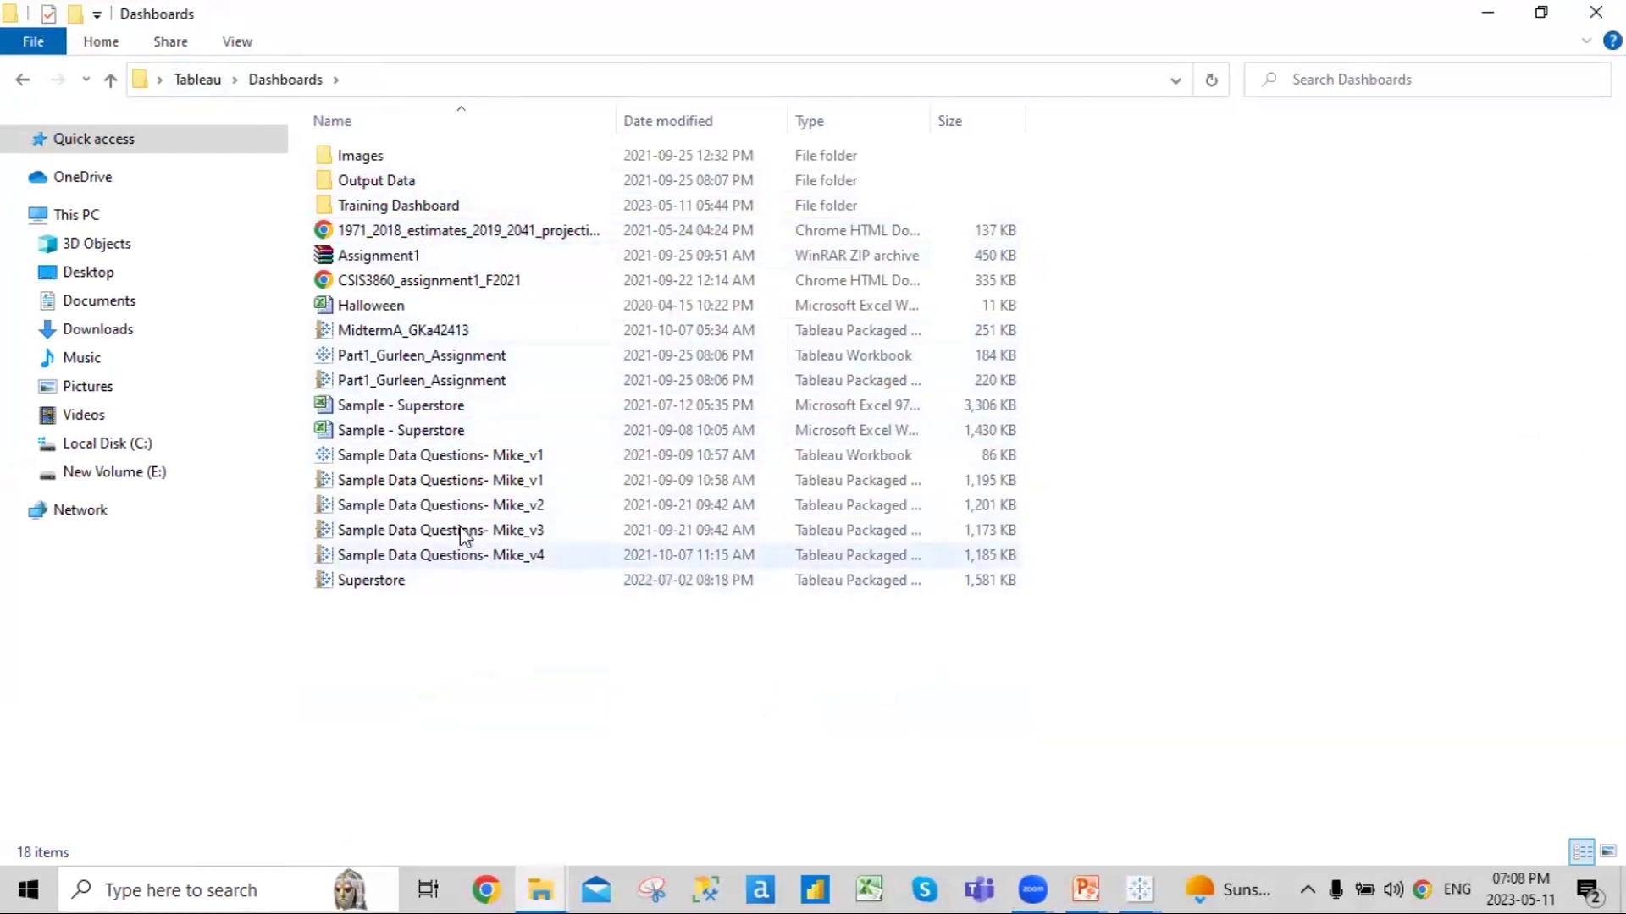
pyautogui.click(476, 426)
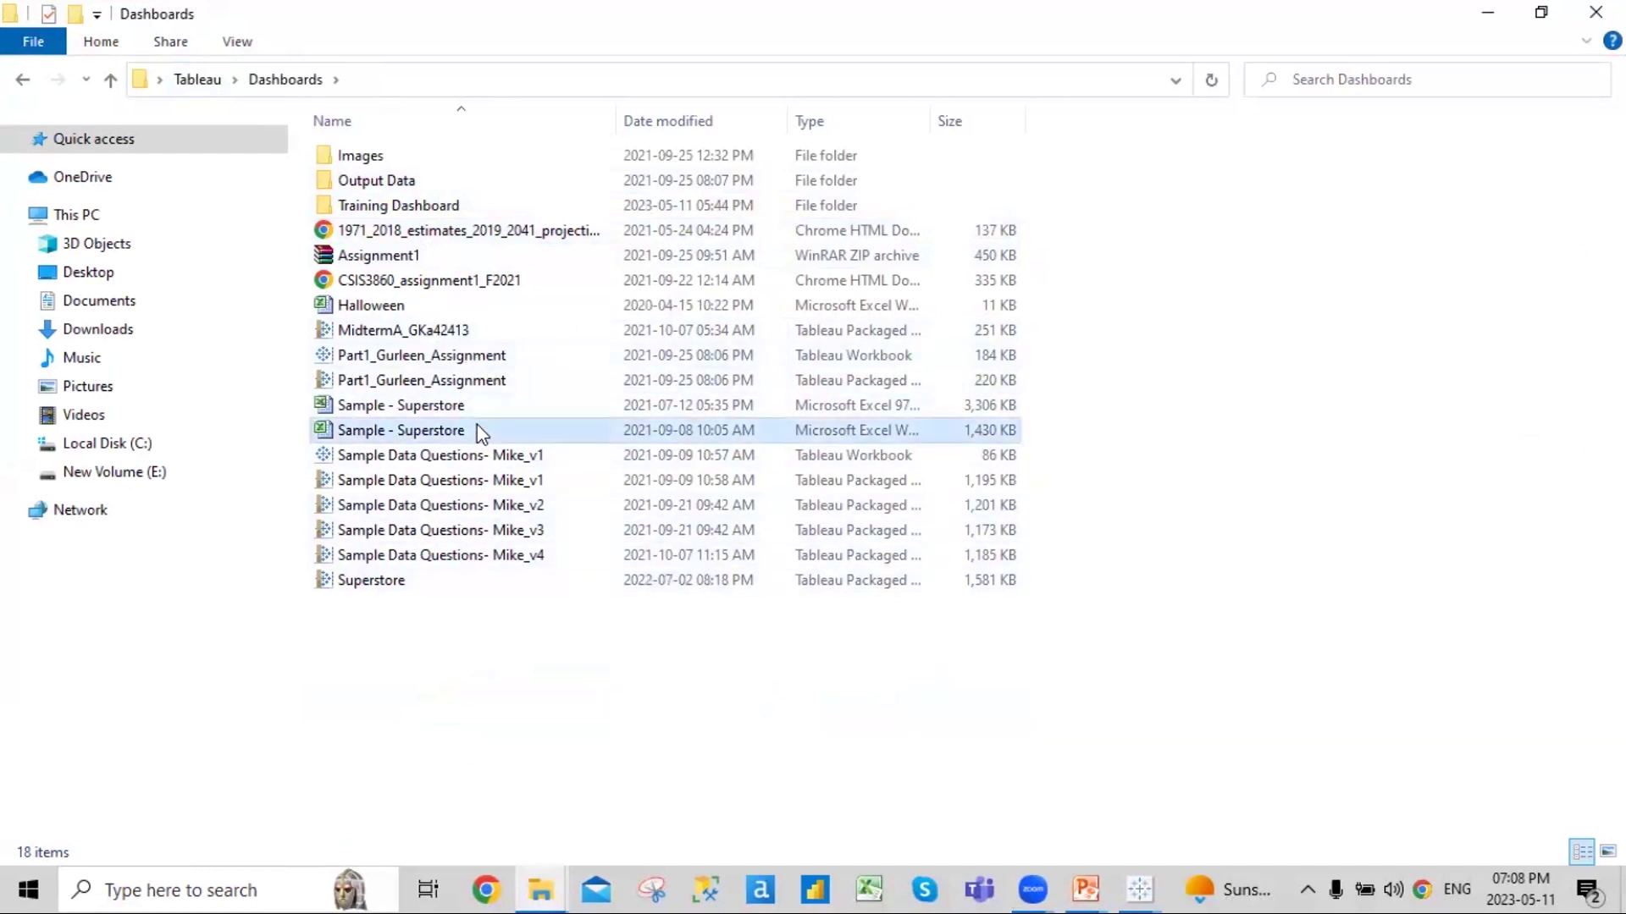
pyautogui.click(217, 78)
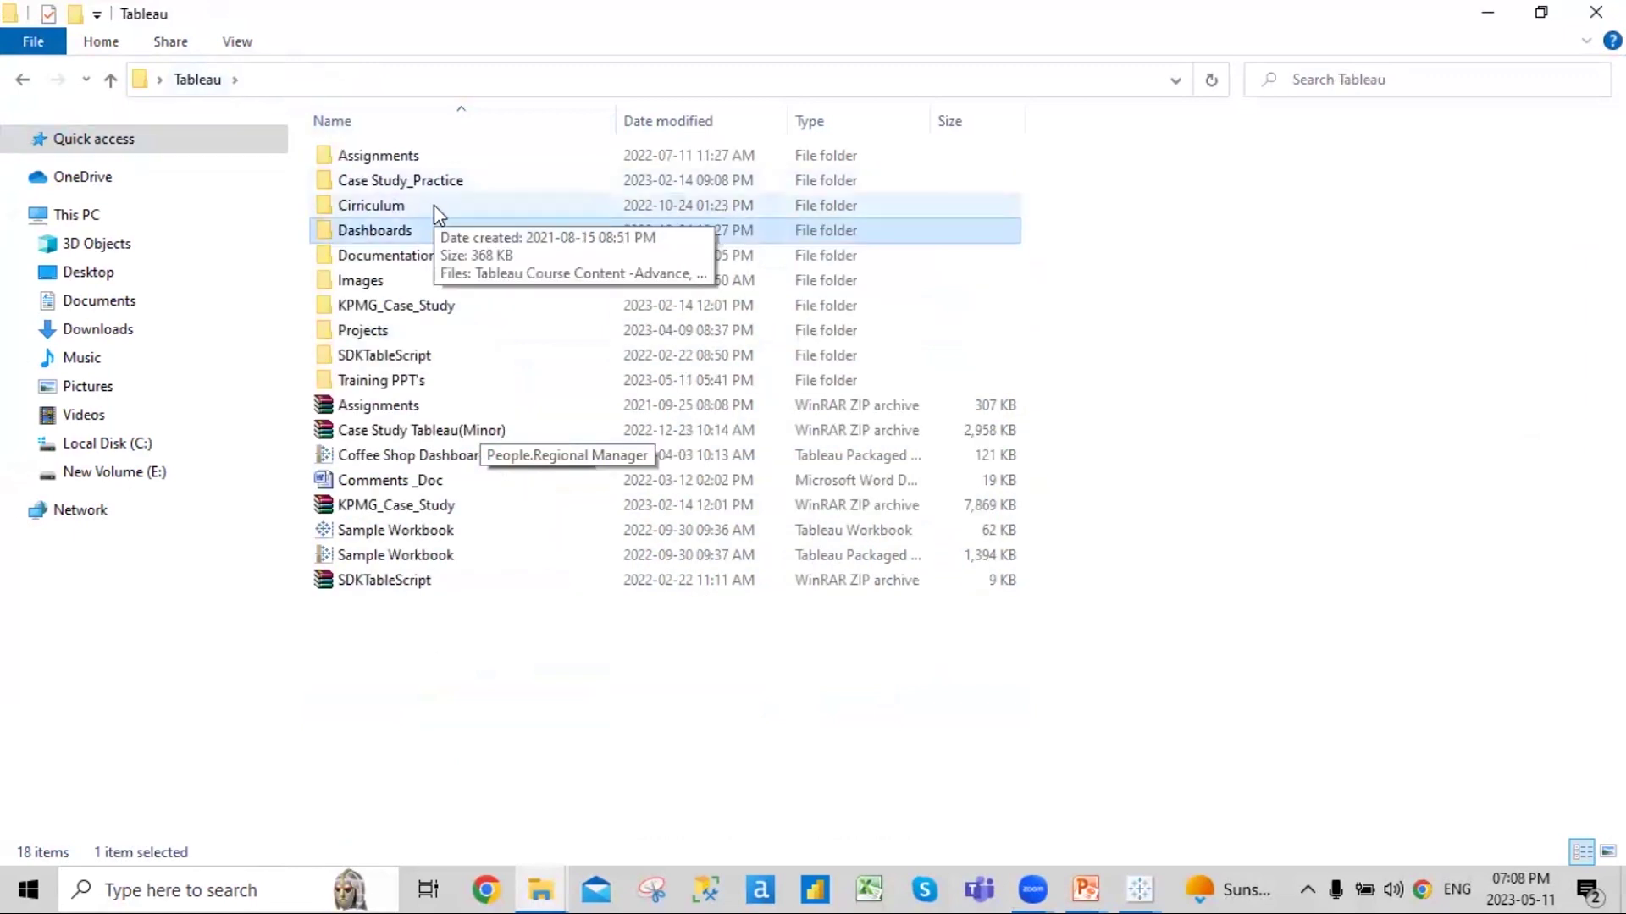
pyautogui.click(434, 205)
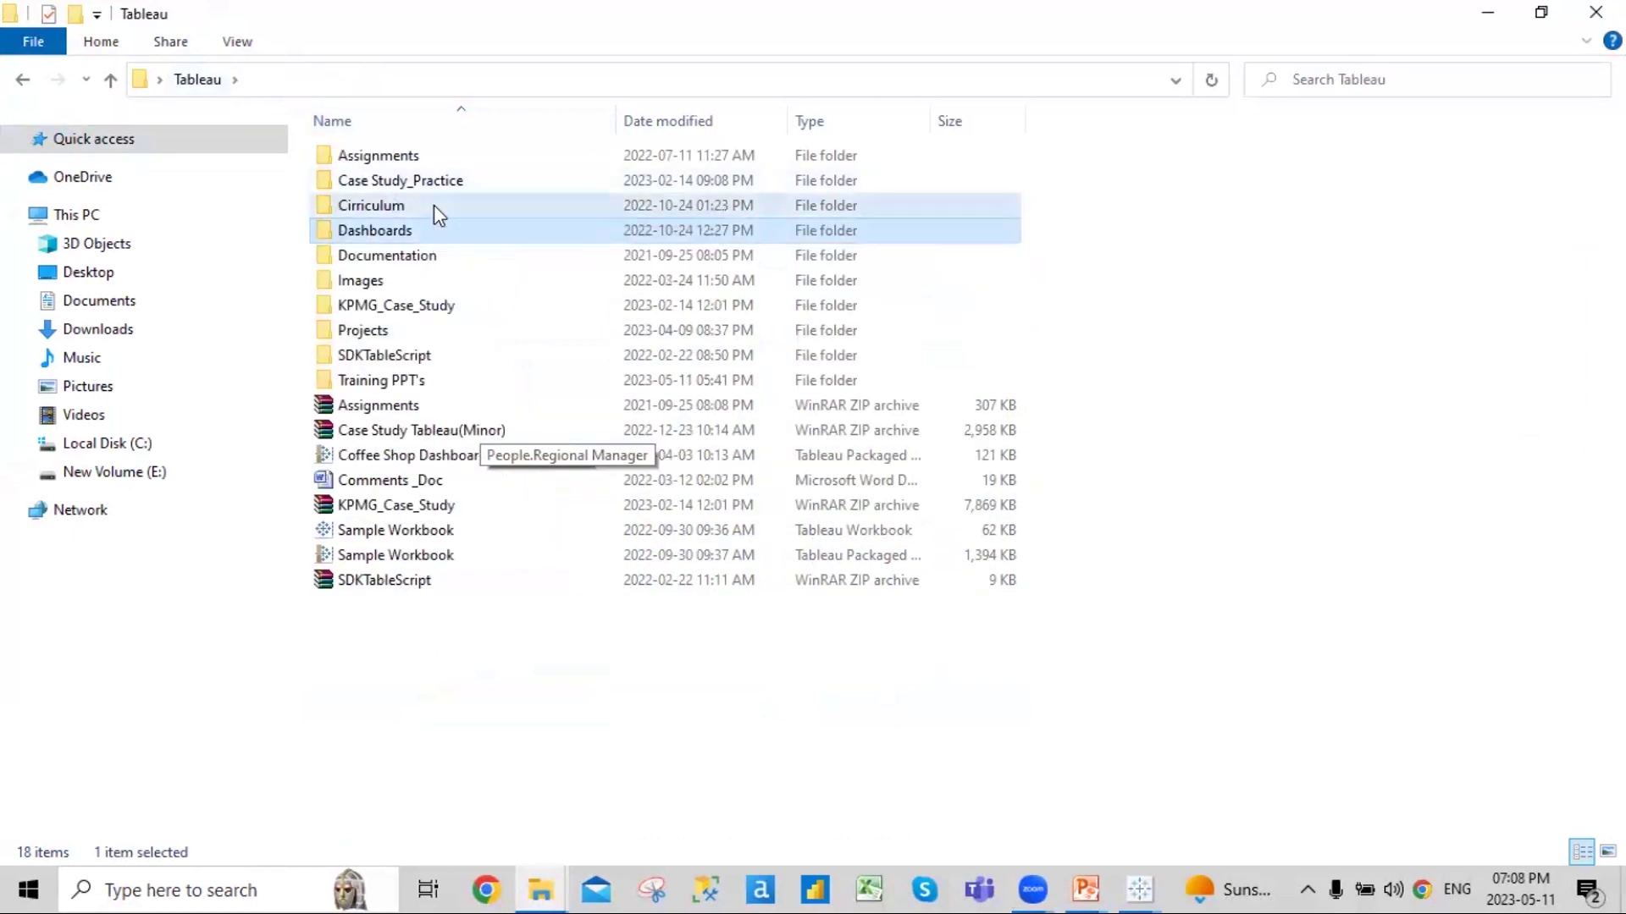
pyautogui.doubleClick(426, 269)
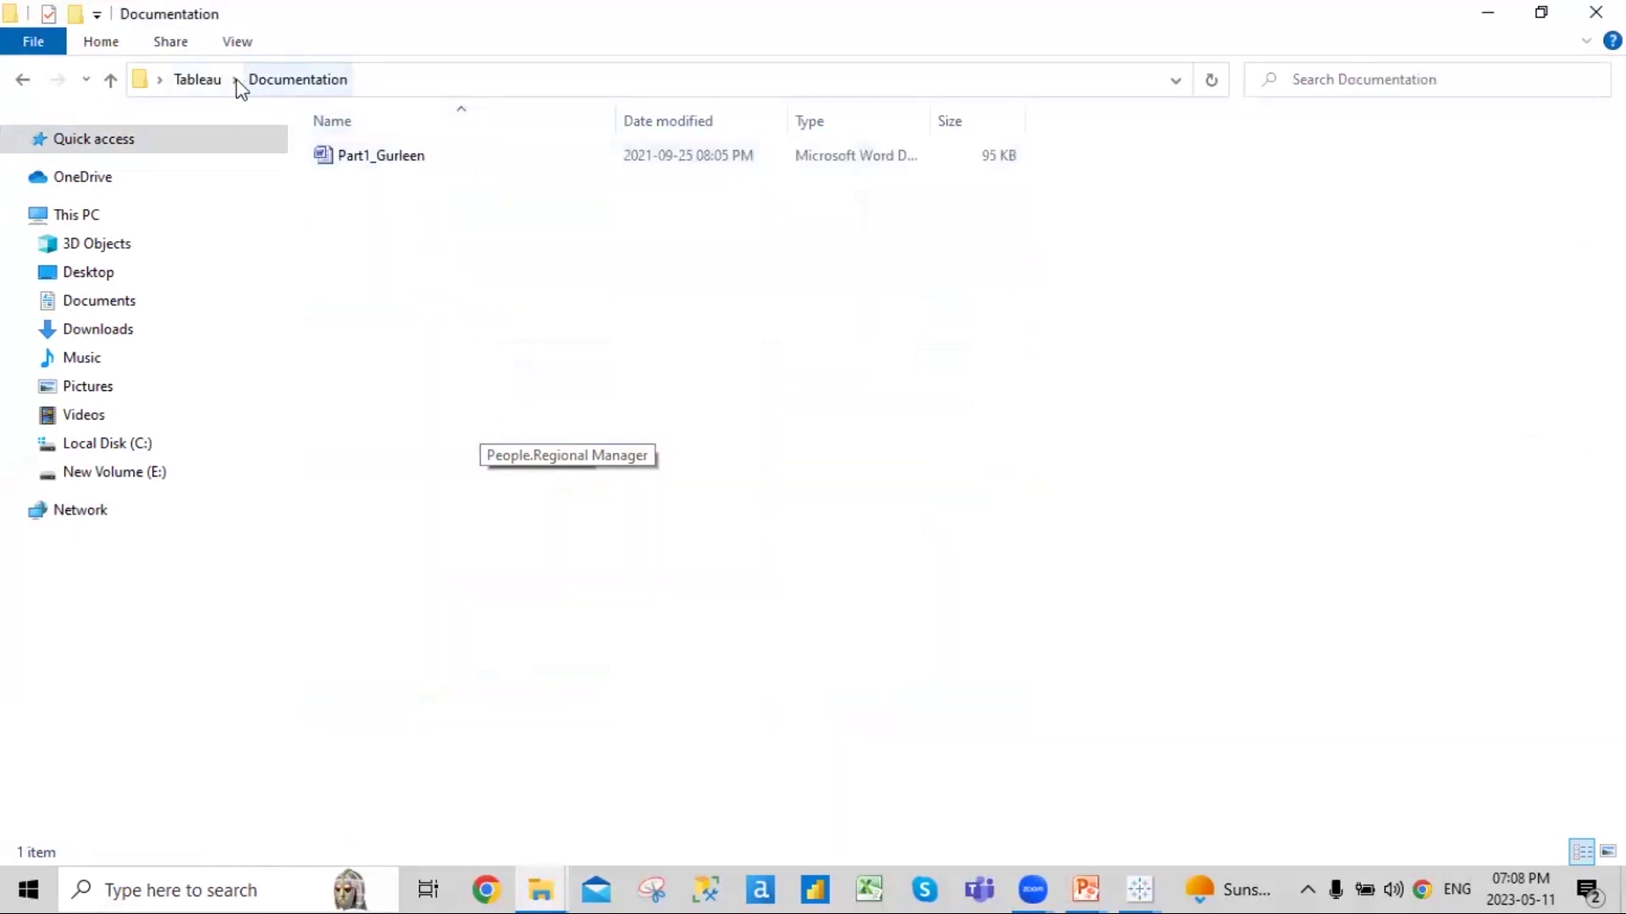
pyautogui.hotkey('alt', 'Left')
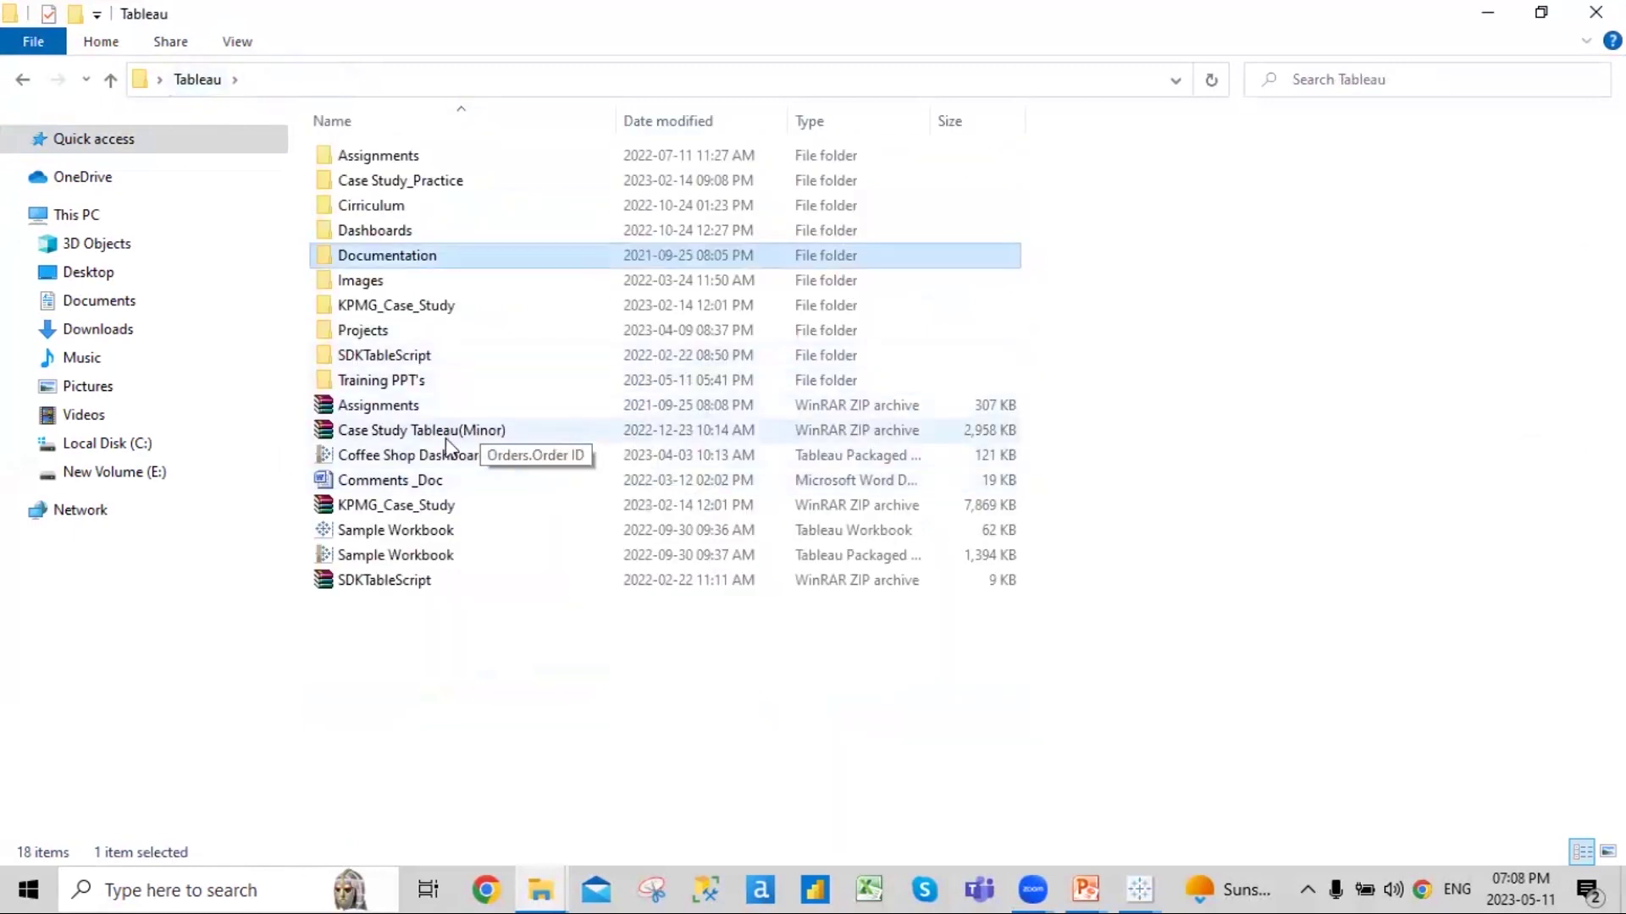
# Launch the Coffee Shop Dashboard packaged workbook
pyautogui.click(449, 457)
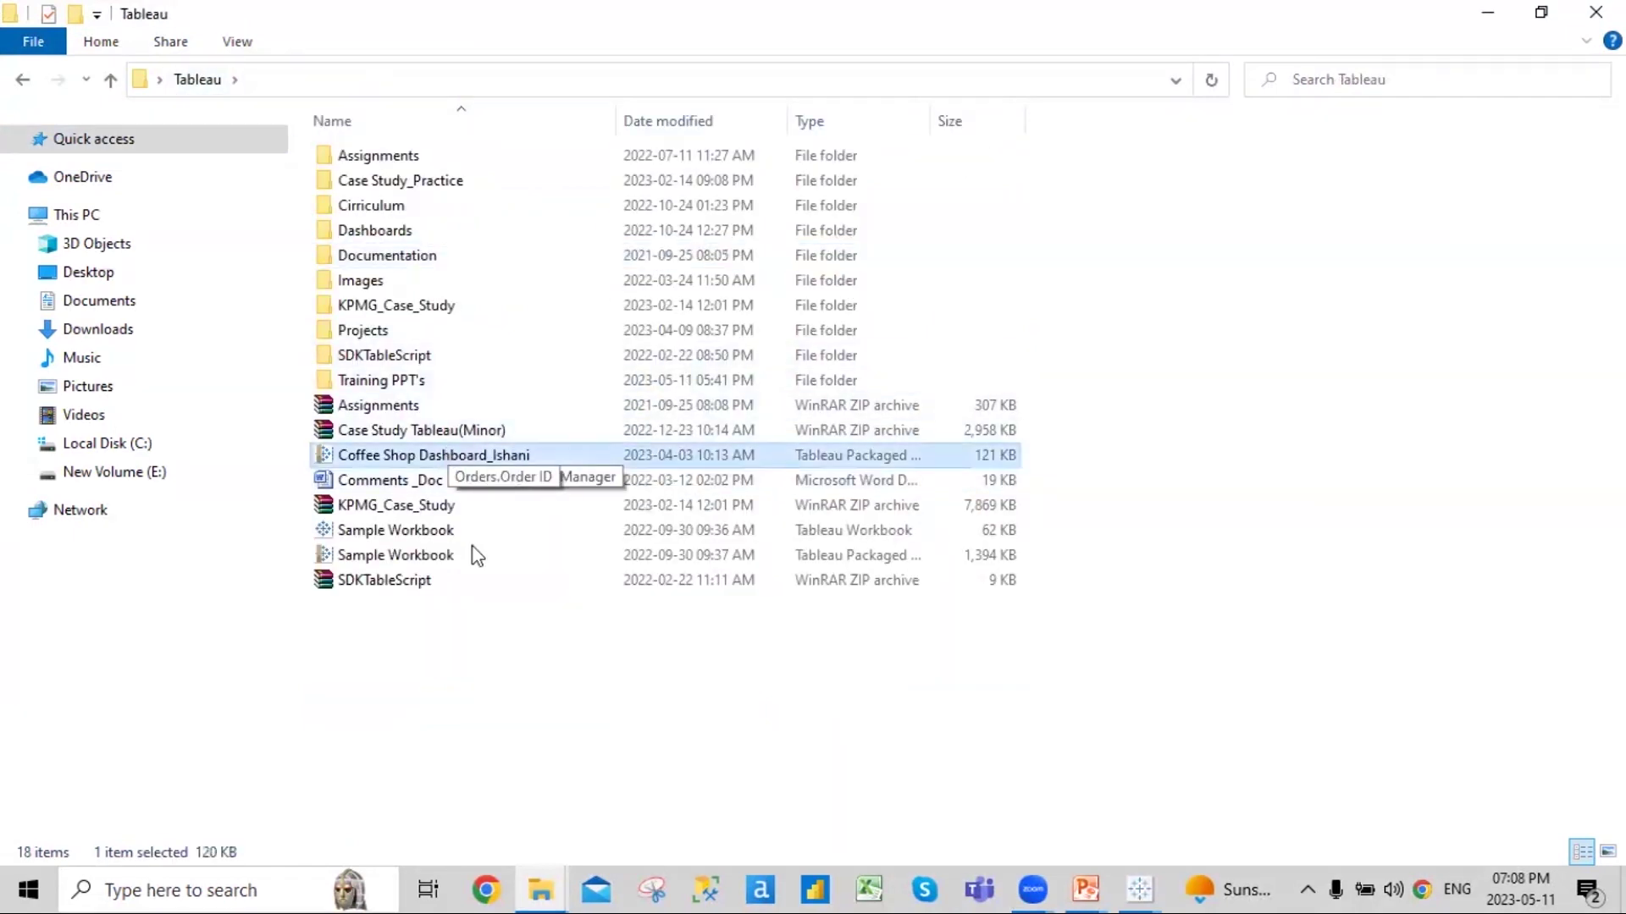
pyautogui.doubleClick(480, 458)
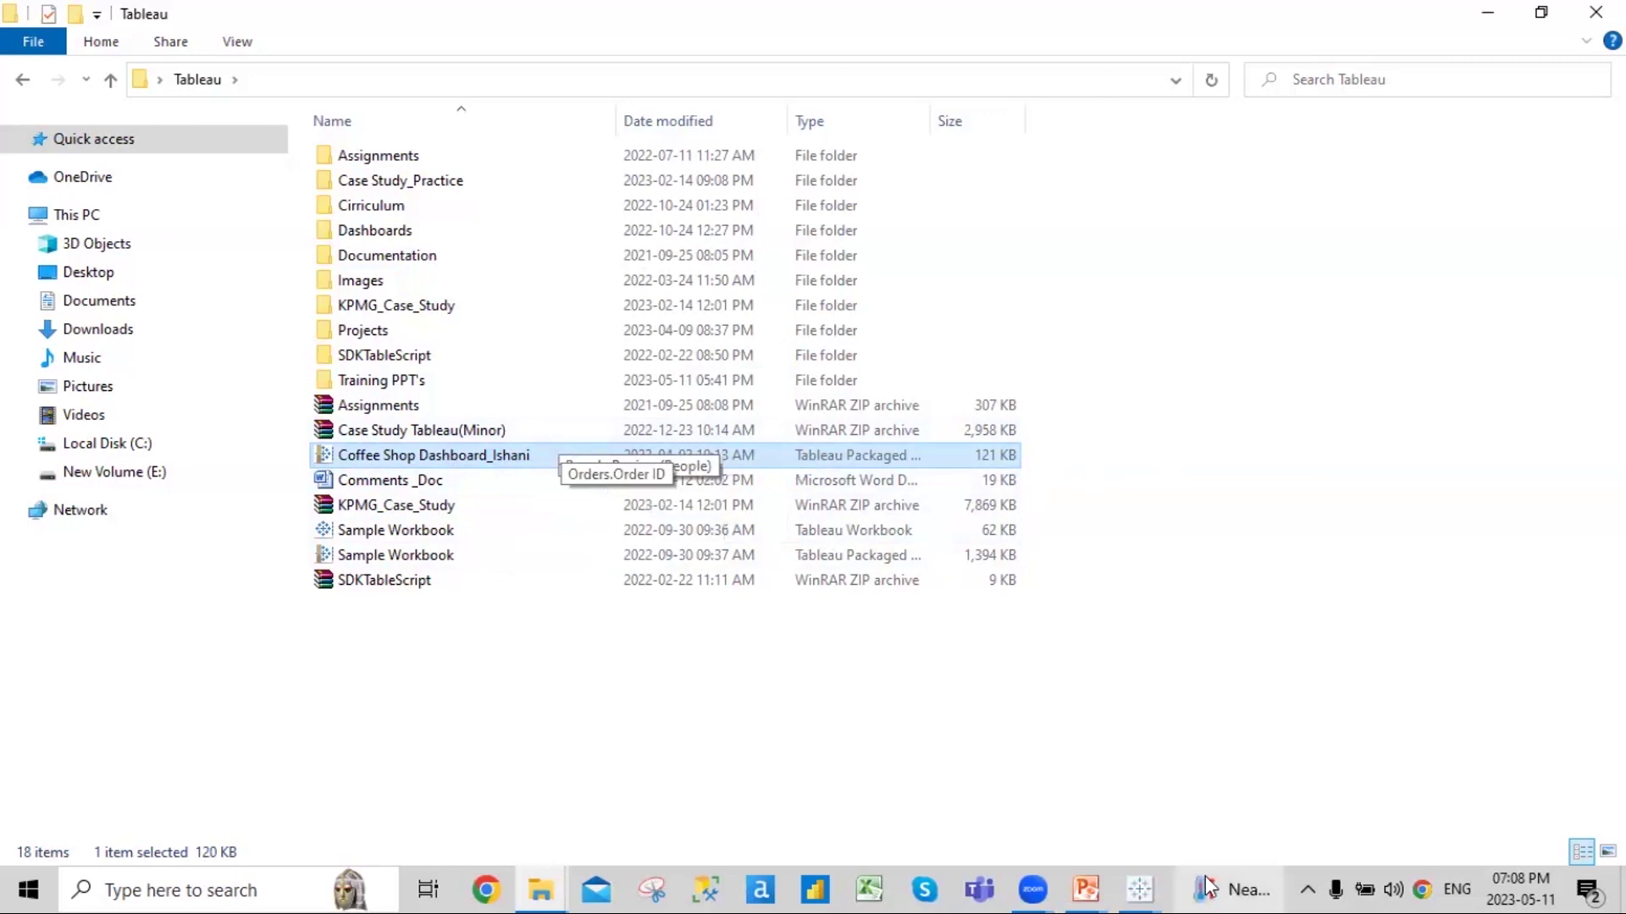
pyautogui.moveTo(1149, 886)
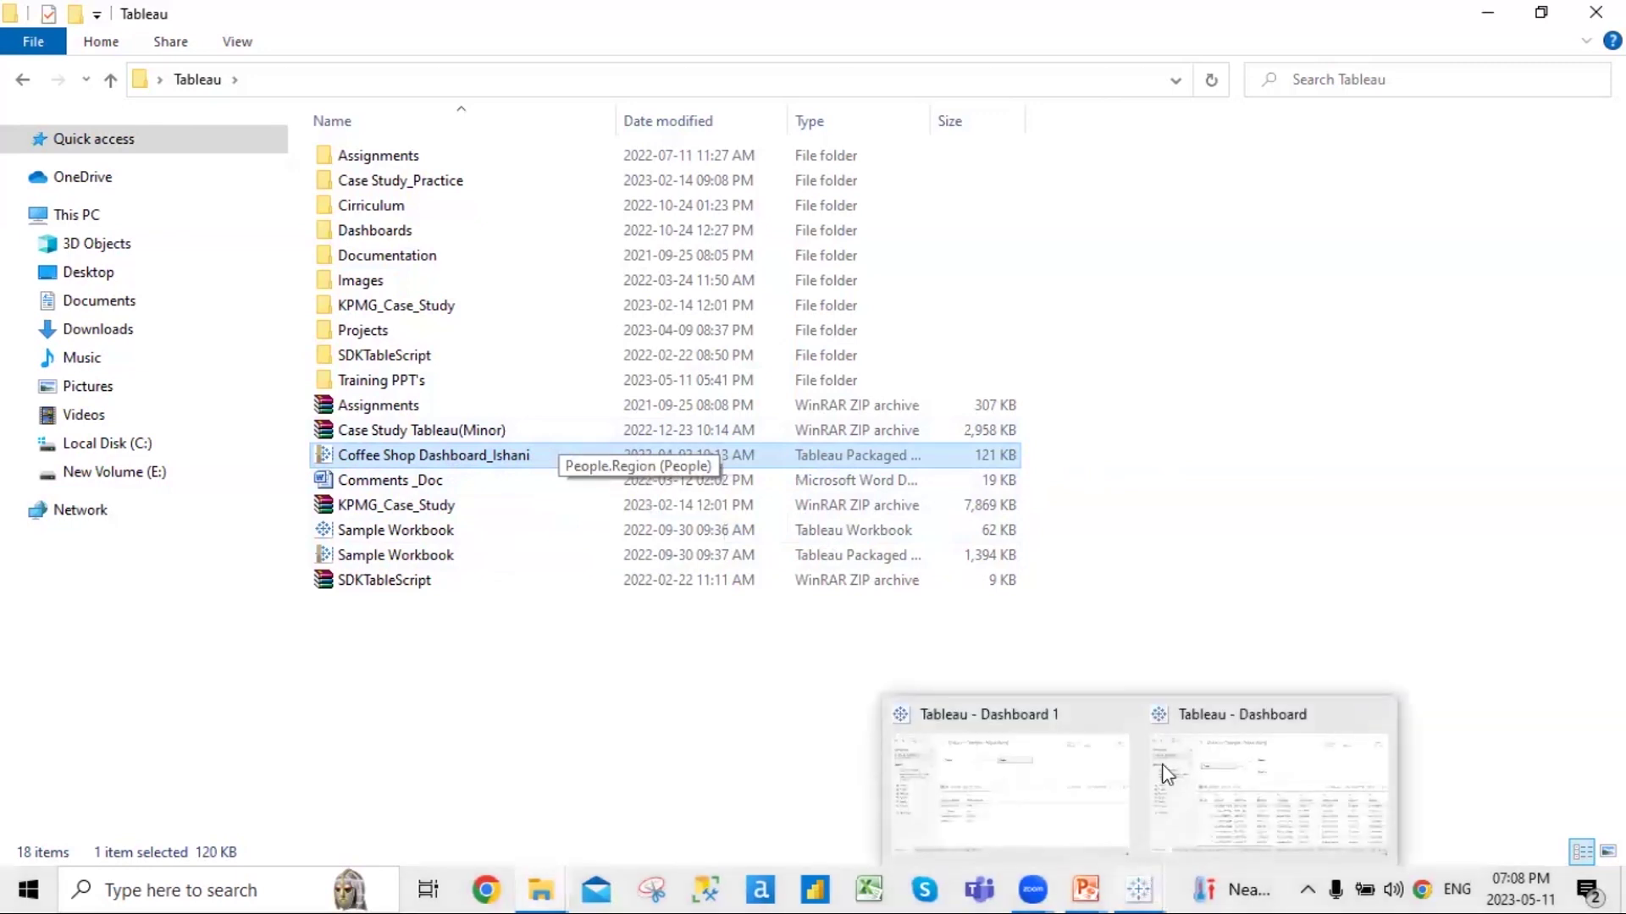
pyautogui.doubleClick(546, 457)
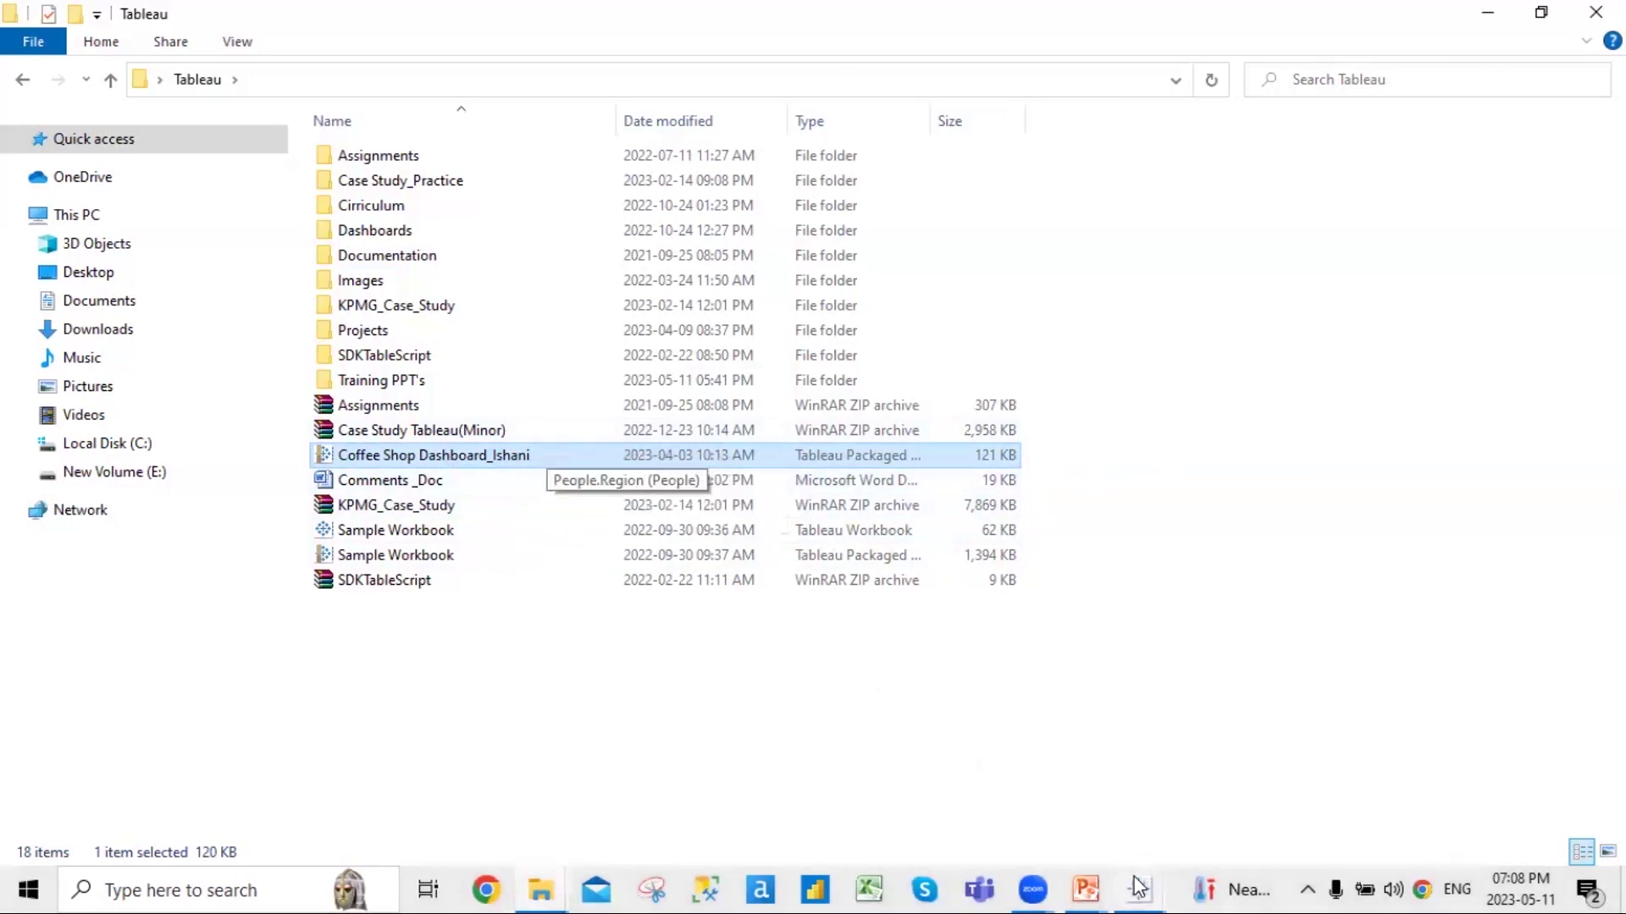
# Dismiss the missing data file prompt and switch to the Inventory and Profit sheet
pyautogui.moveTo(1149, 886)
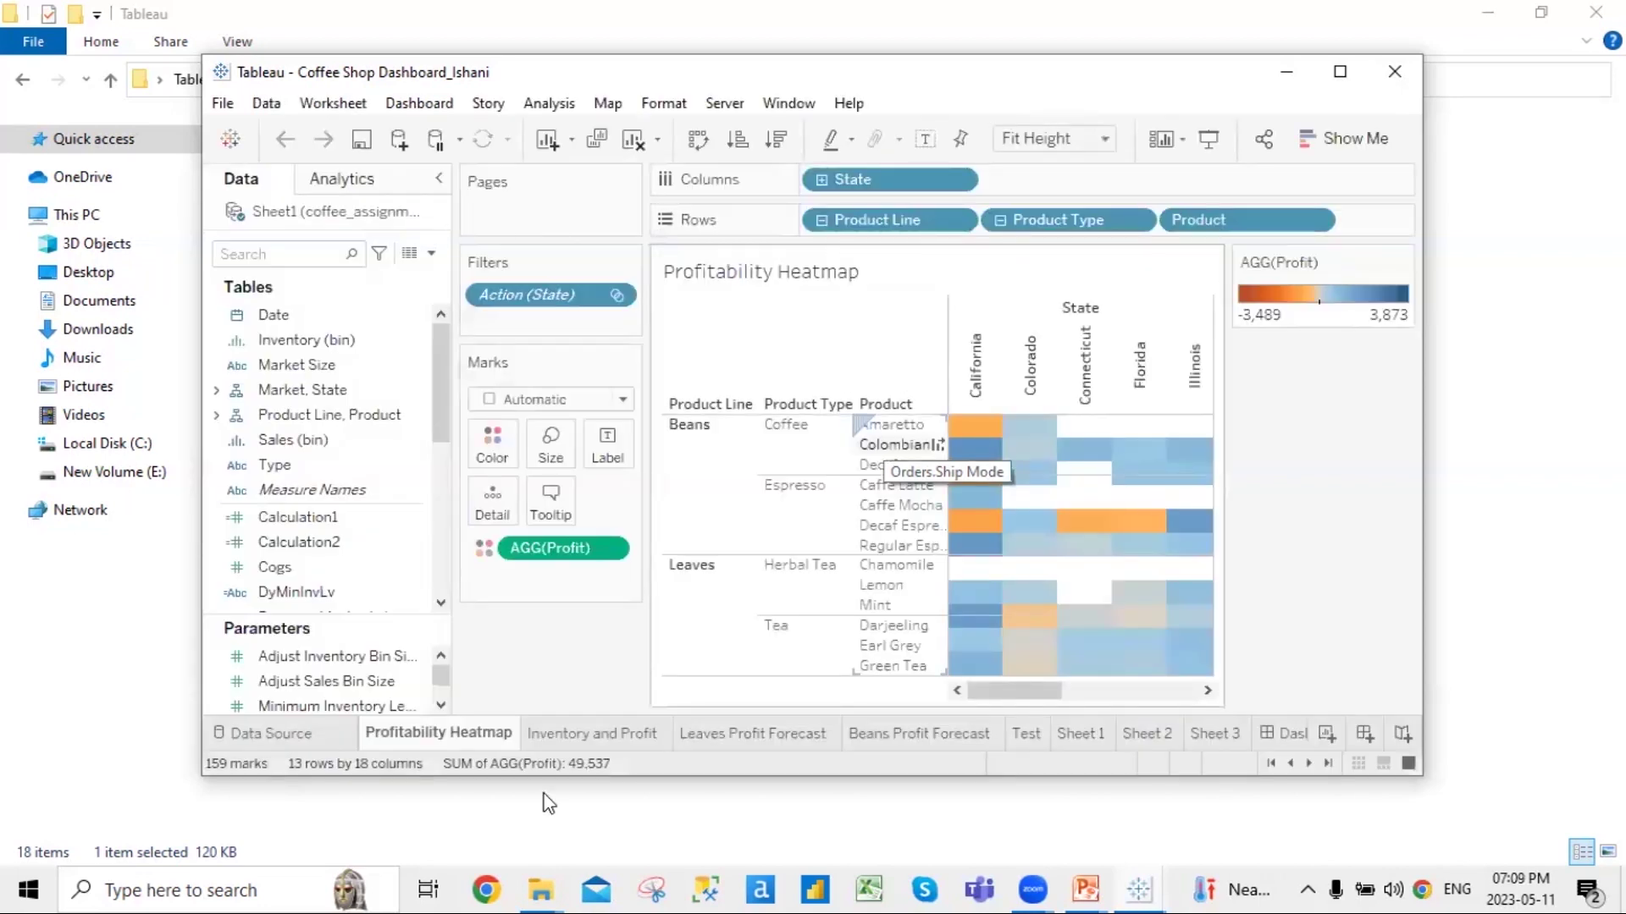
pyautogui.click(278, 735)
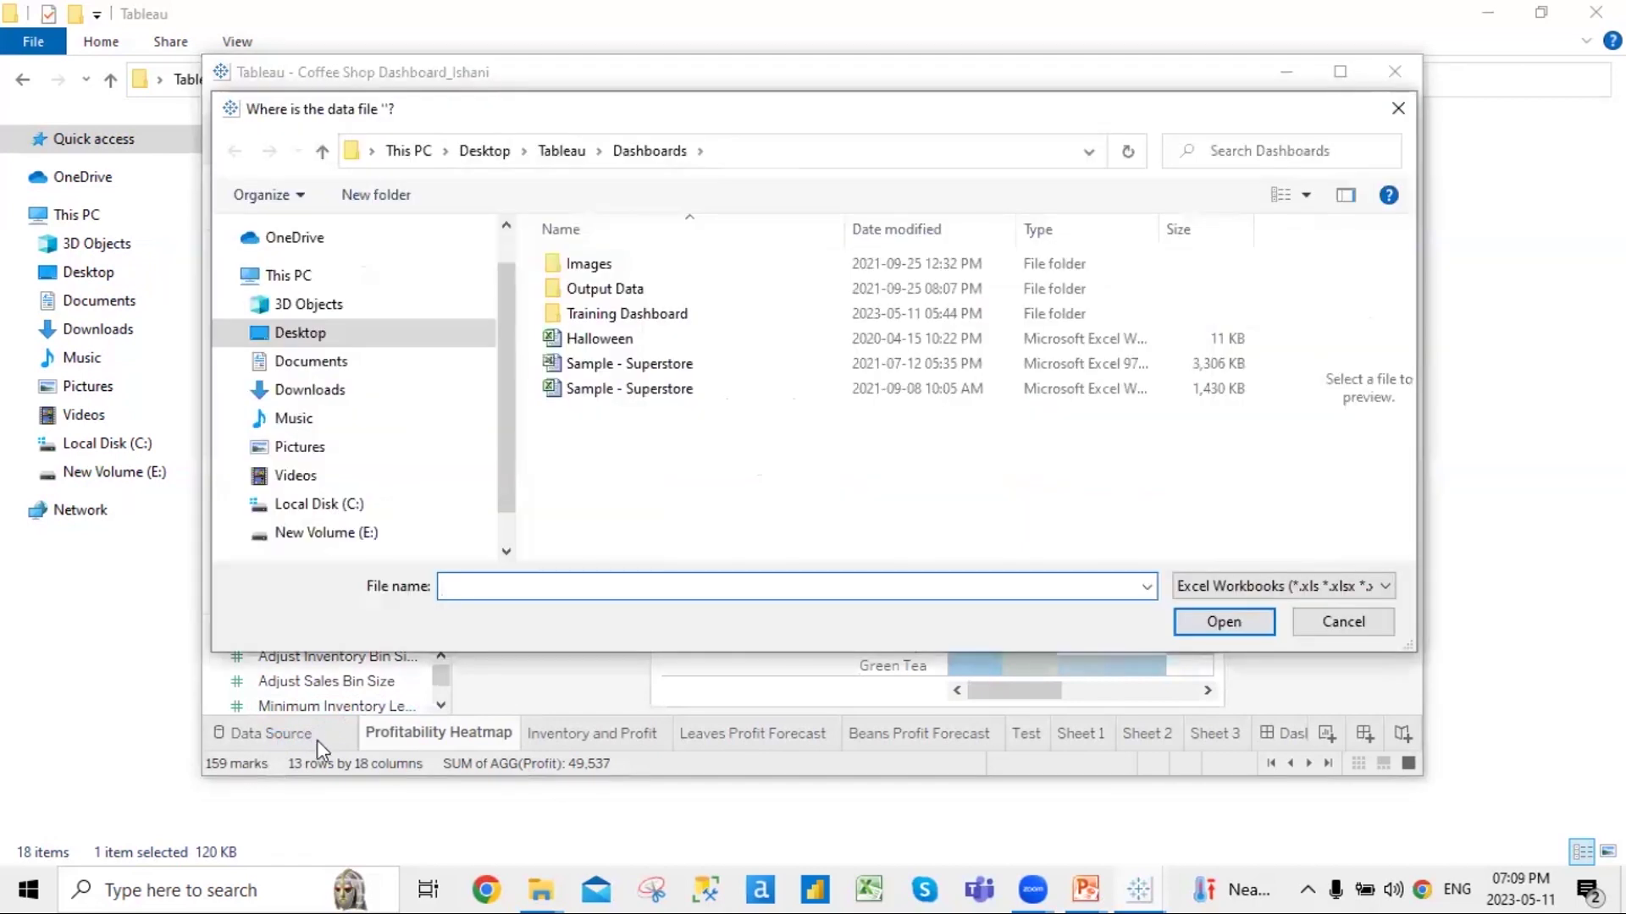
pyautogui.click(1398, 110)
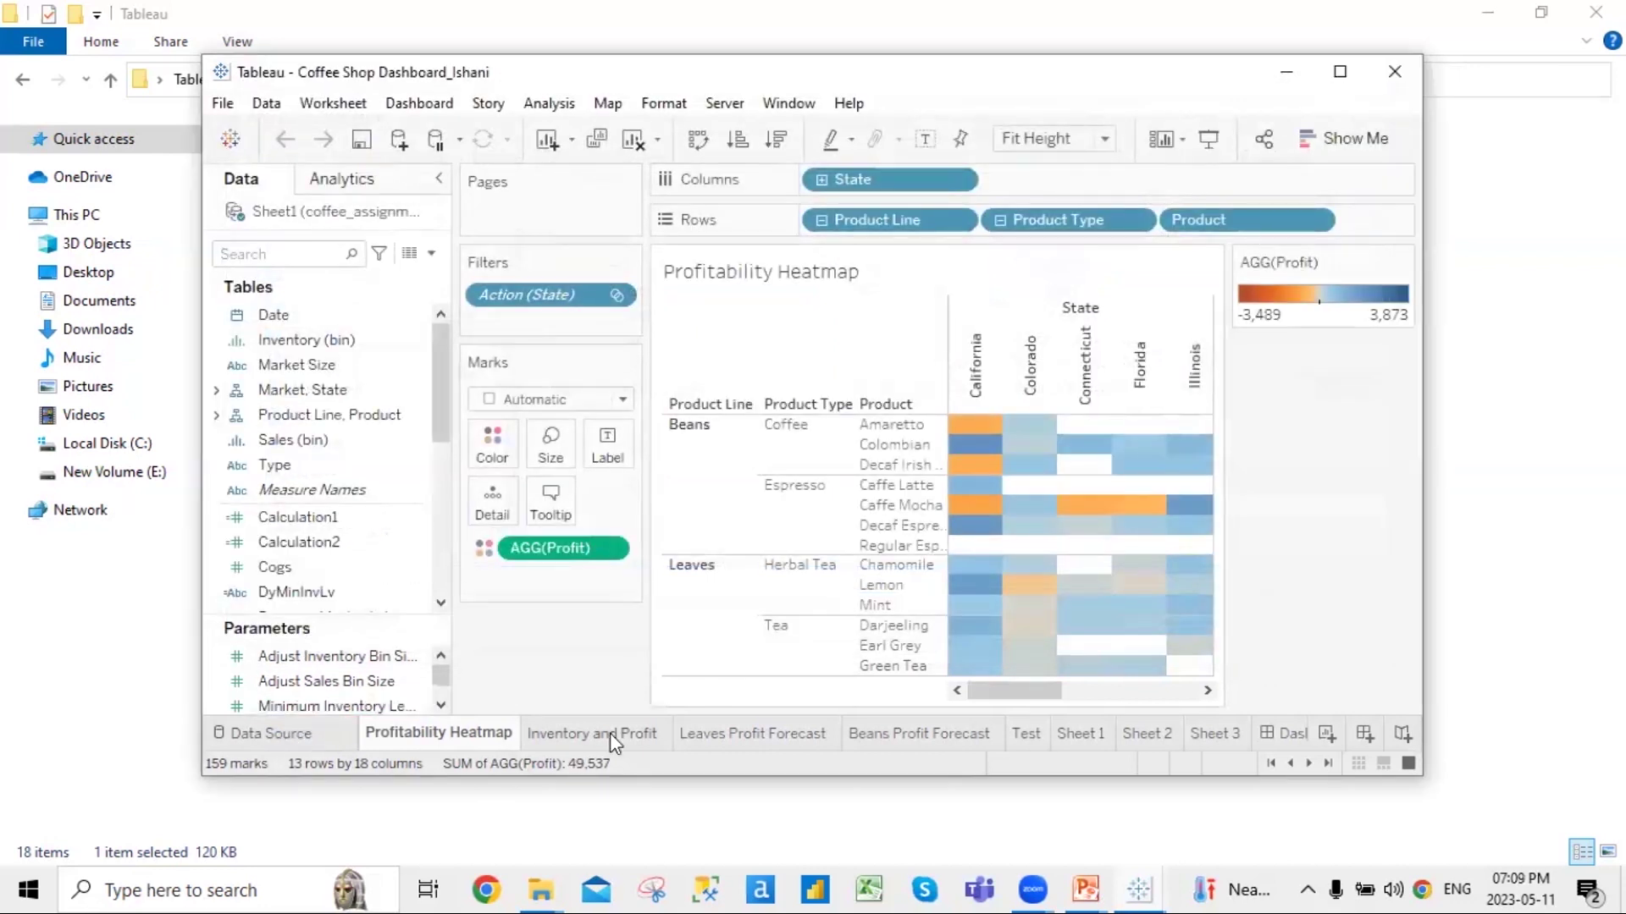
pyautogui.click(609, 733)
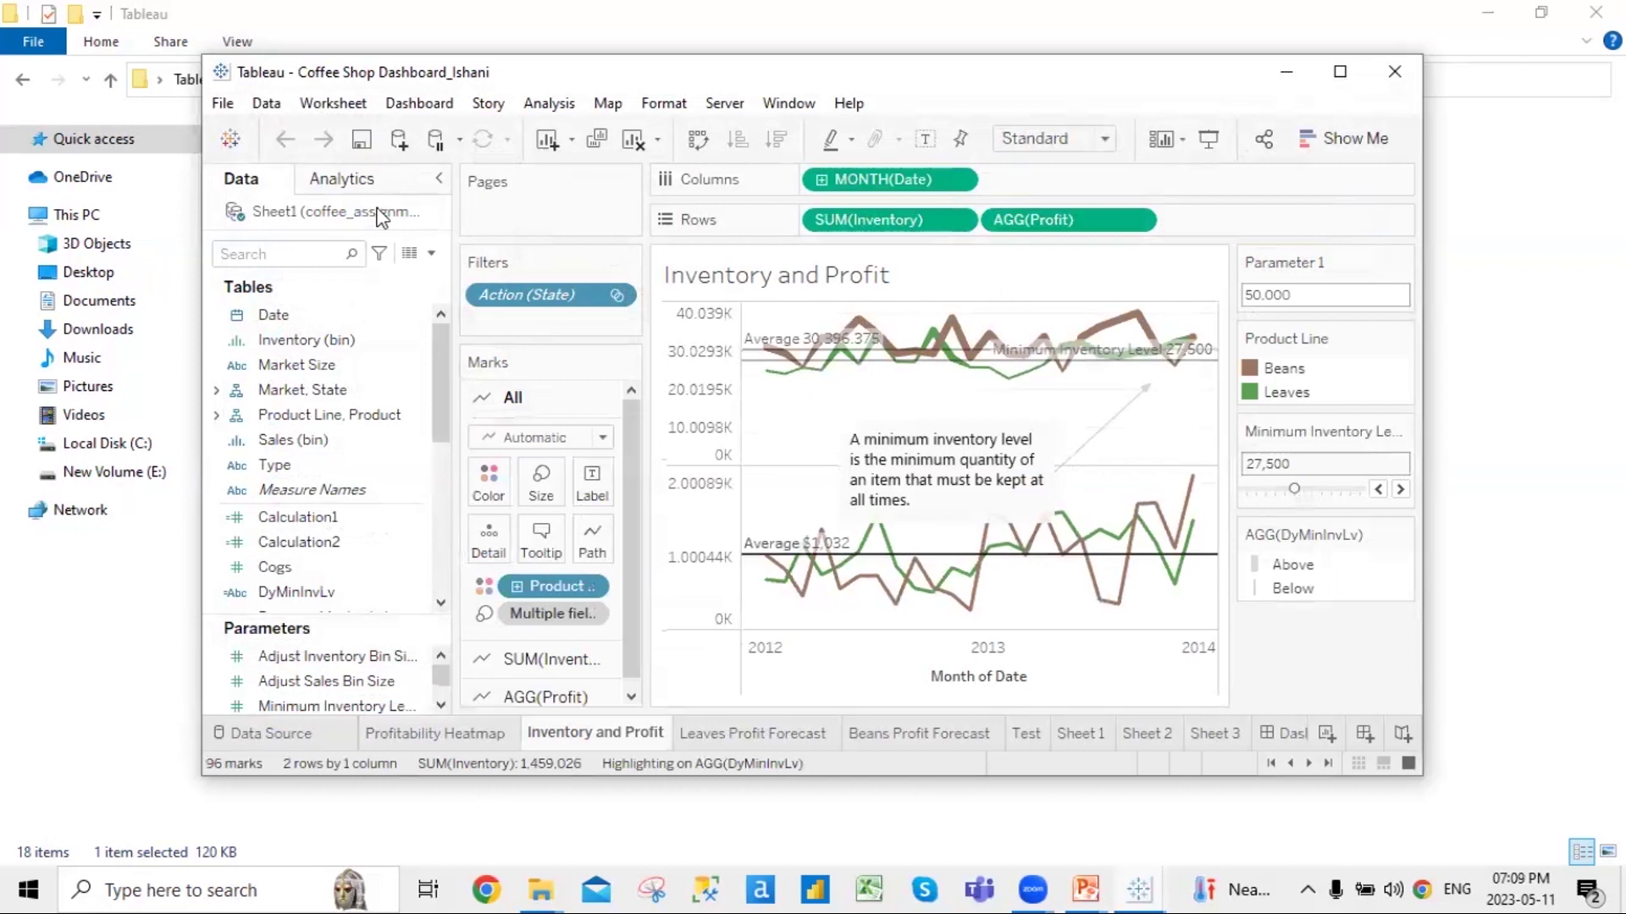
# Edit the coffee data source, search several folders for its file, then close the locate dialog
pyautogui.rightClick(380, 220)
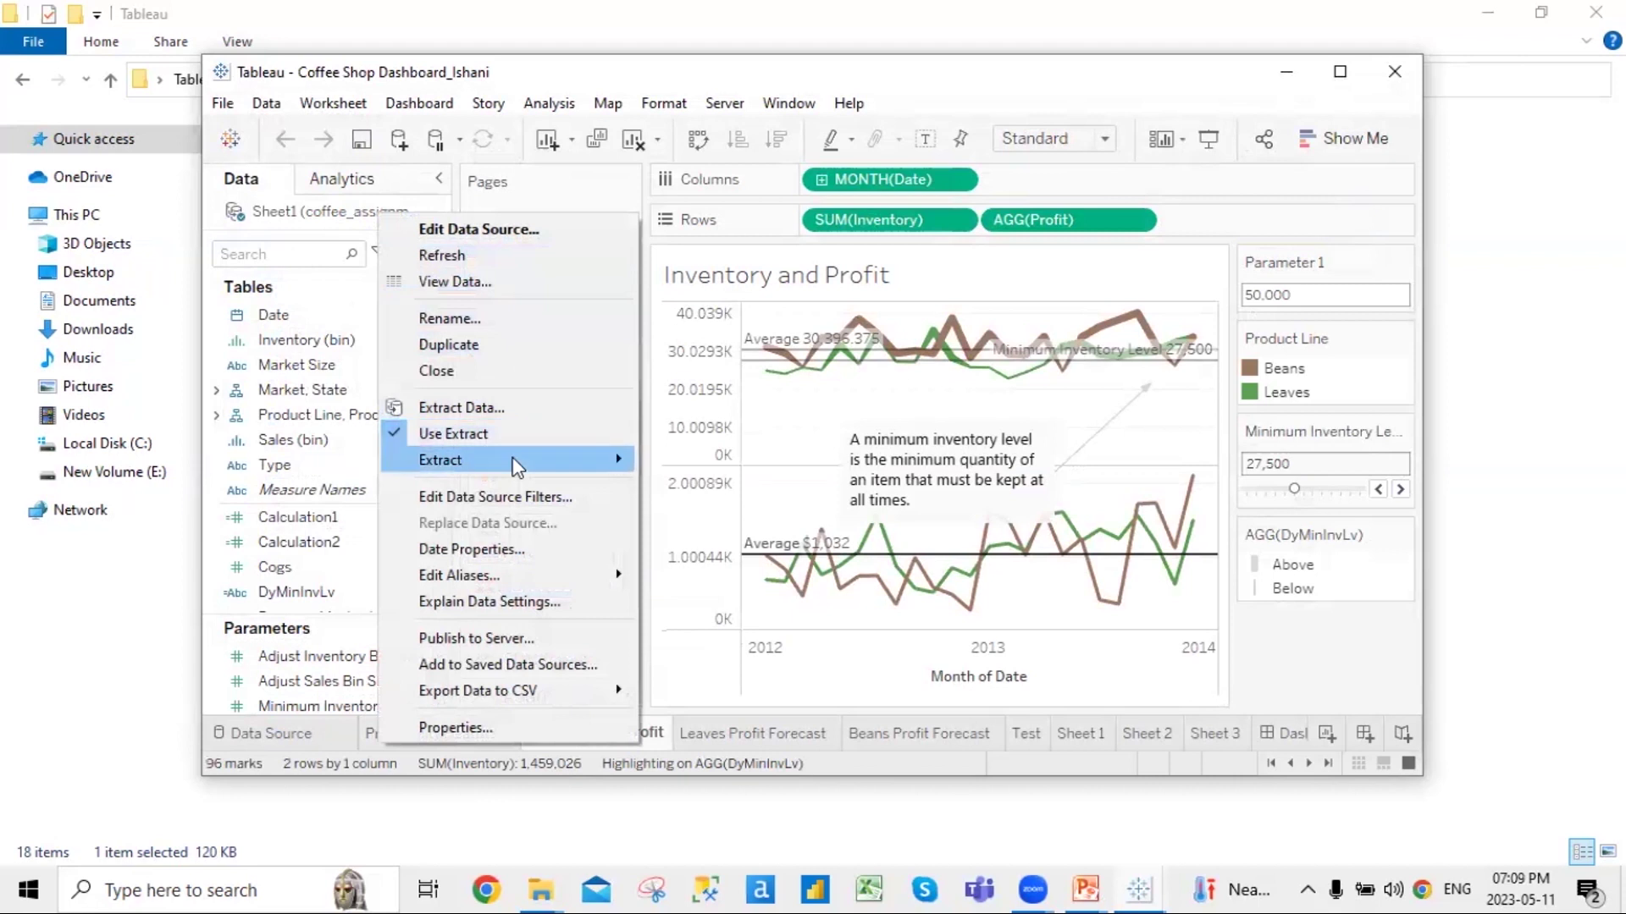
pyautogui.click(489, 239)
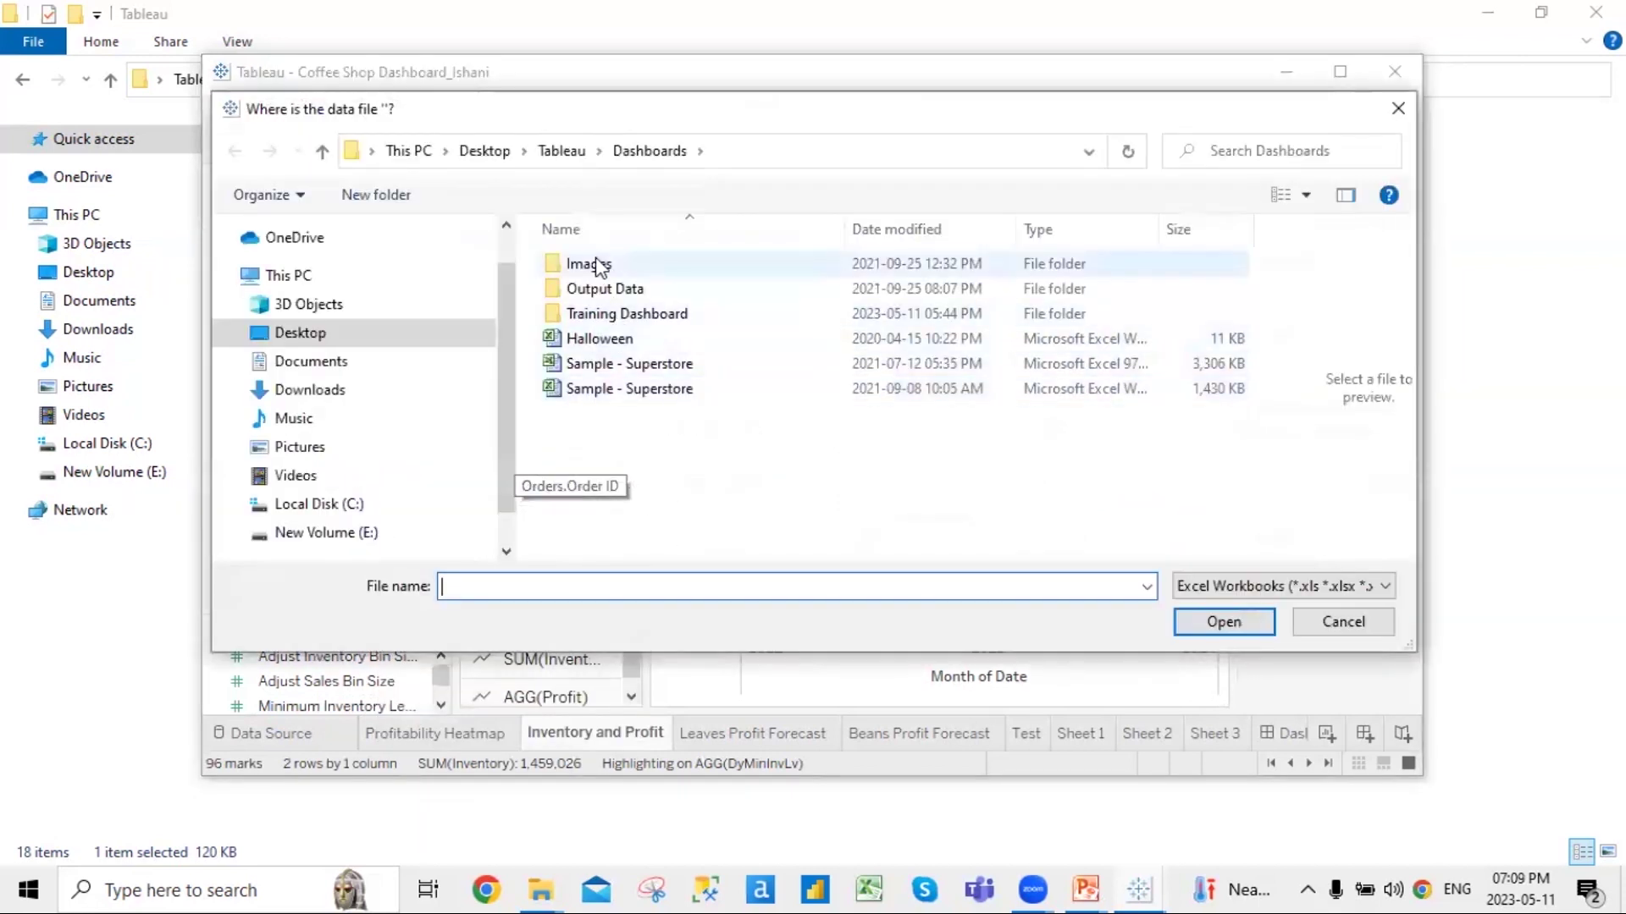
pyautogui.doubleClick(624, 320)
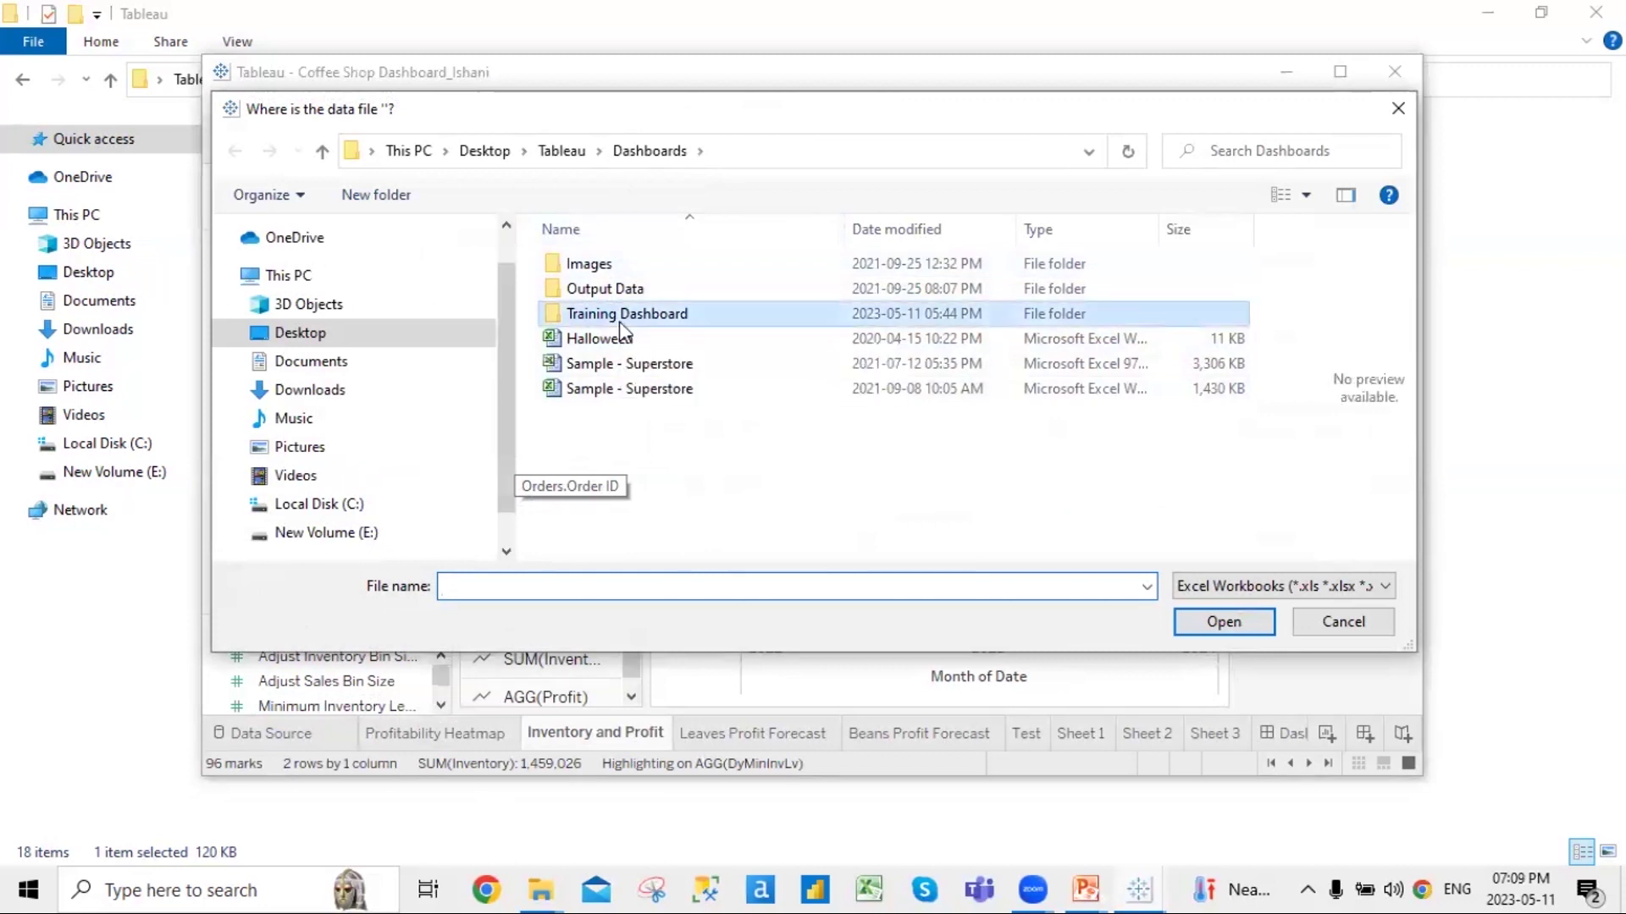
pyautogui.click(573, 156)
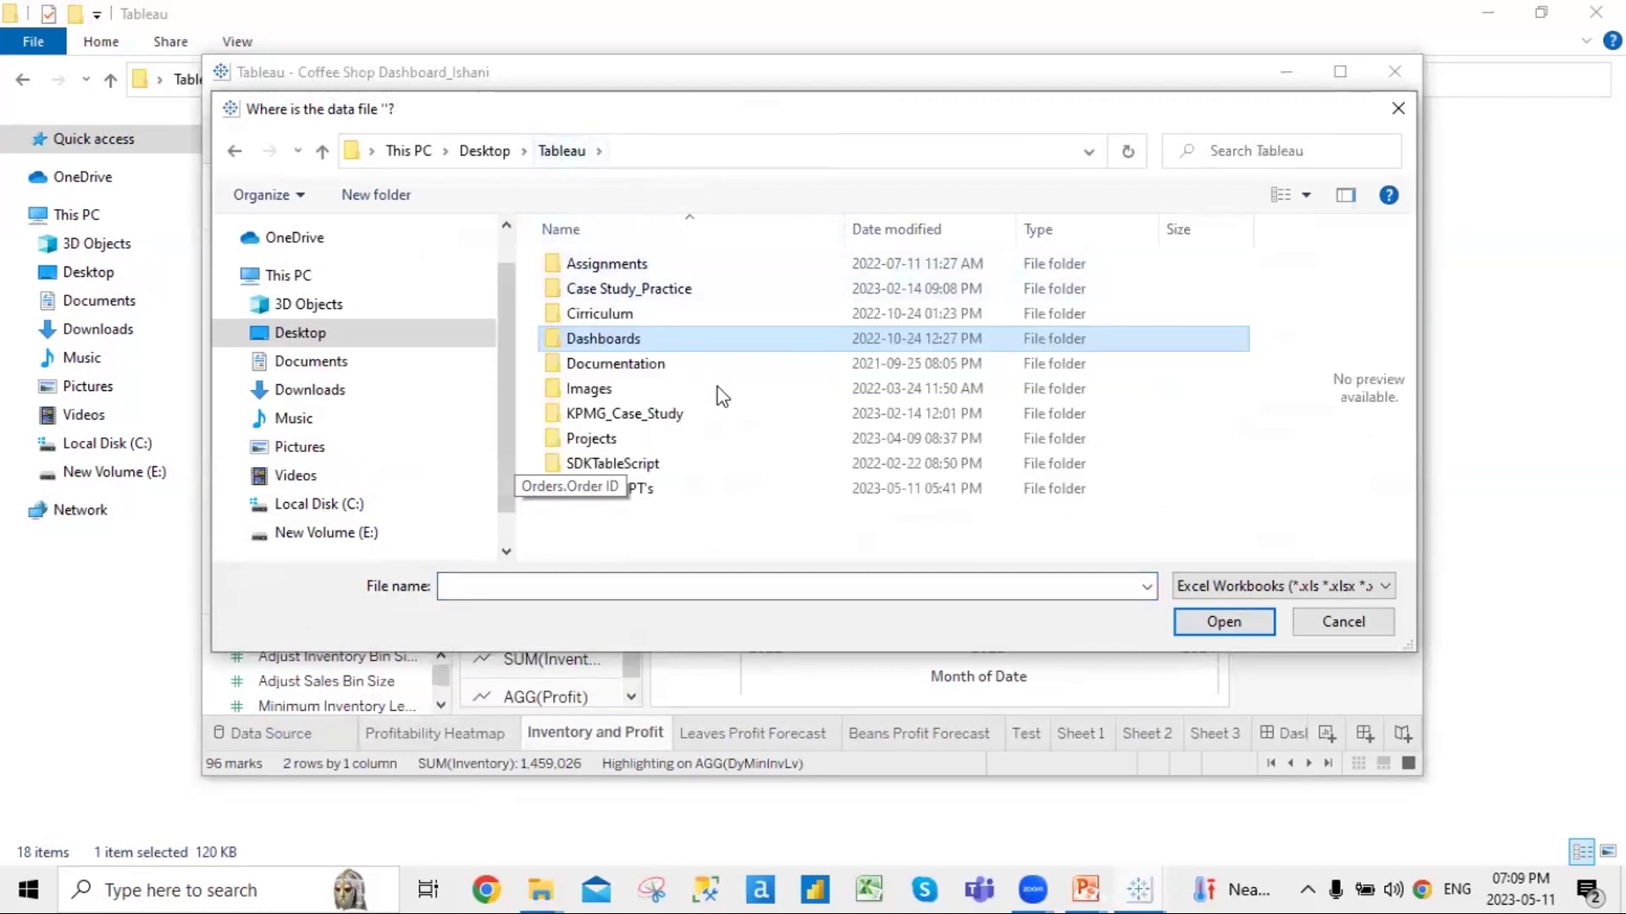
pyautogui.doubleClick(634, 449)
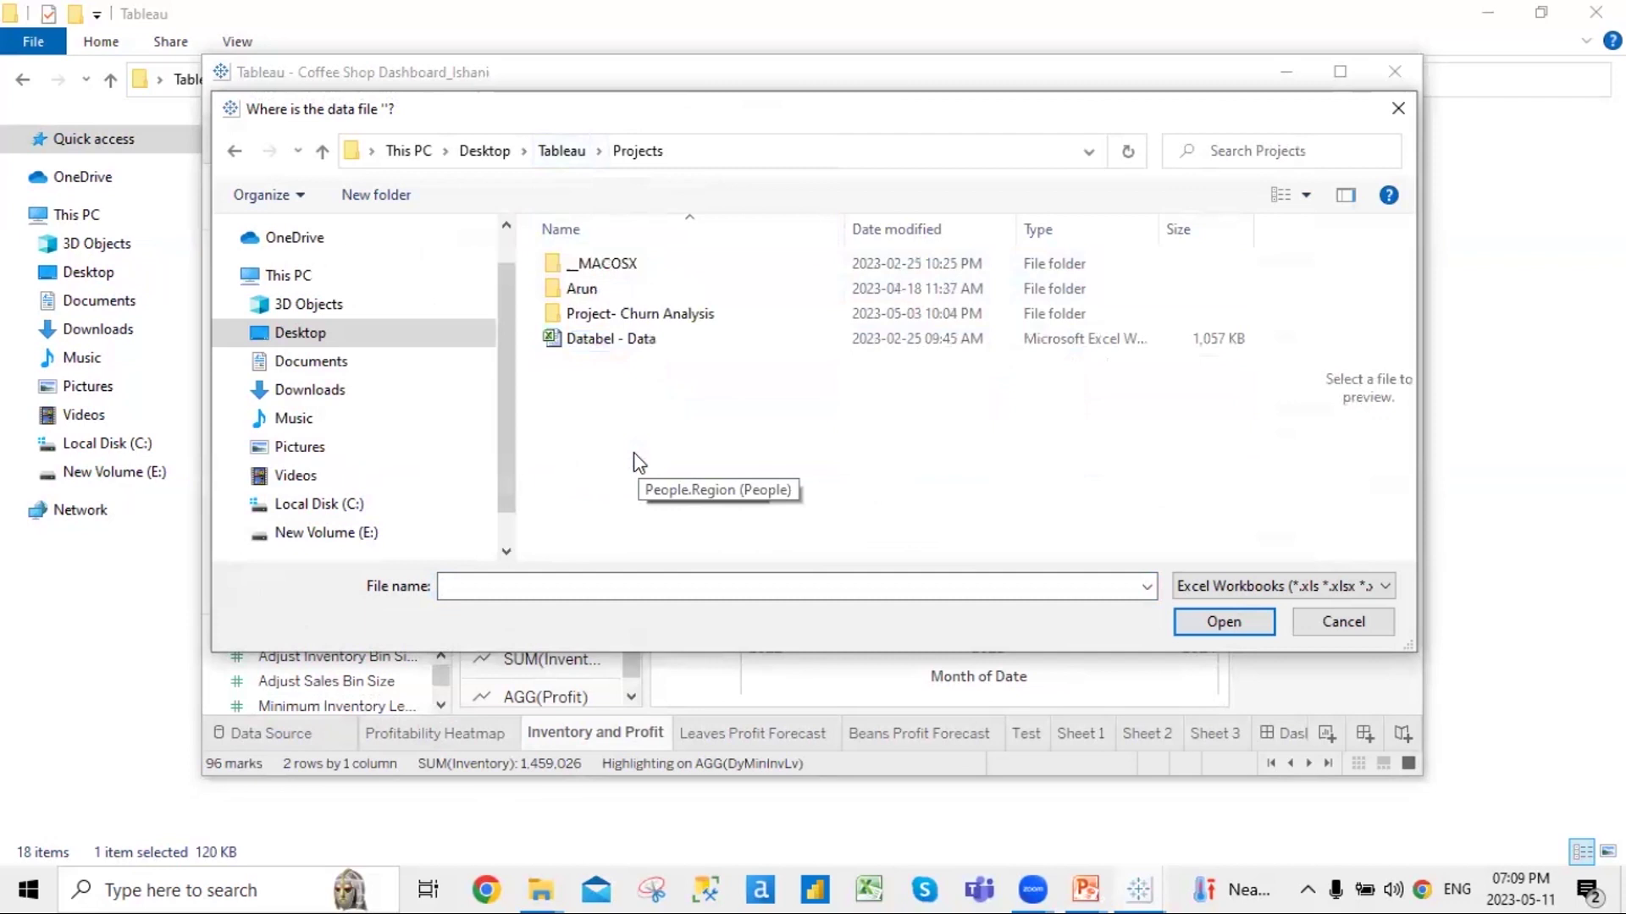
pyautogui.doubleClick(631, 265)
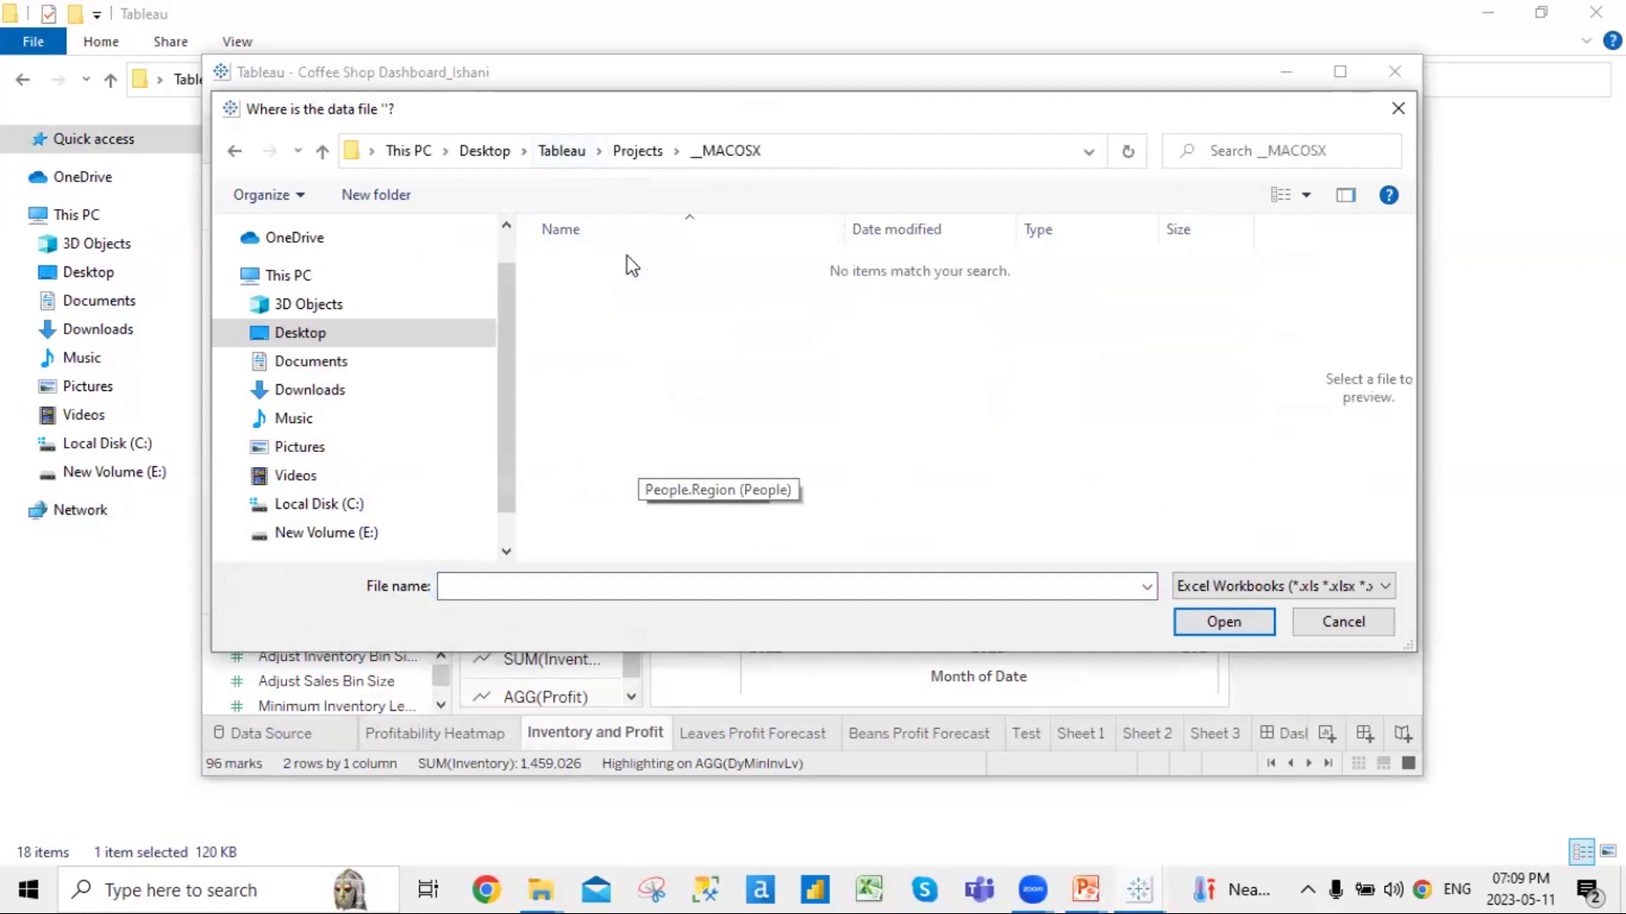
pyautogui.click(559, 151)
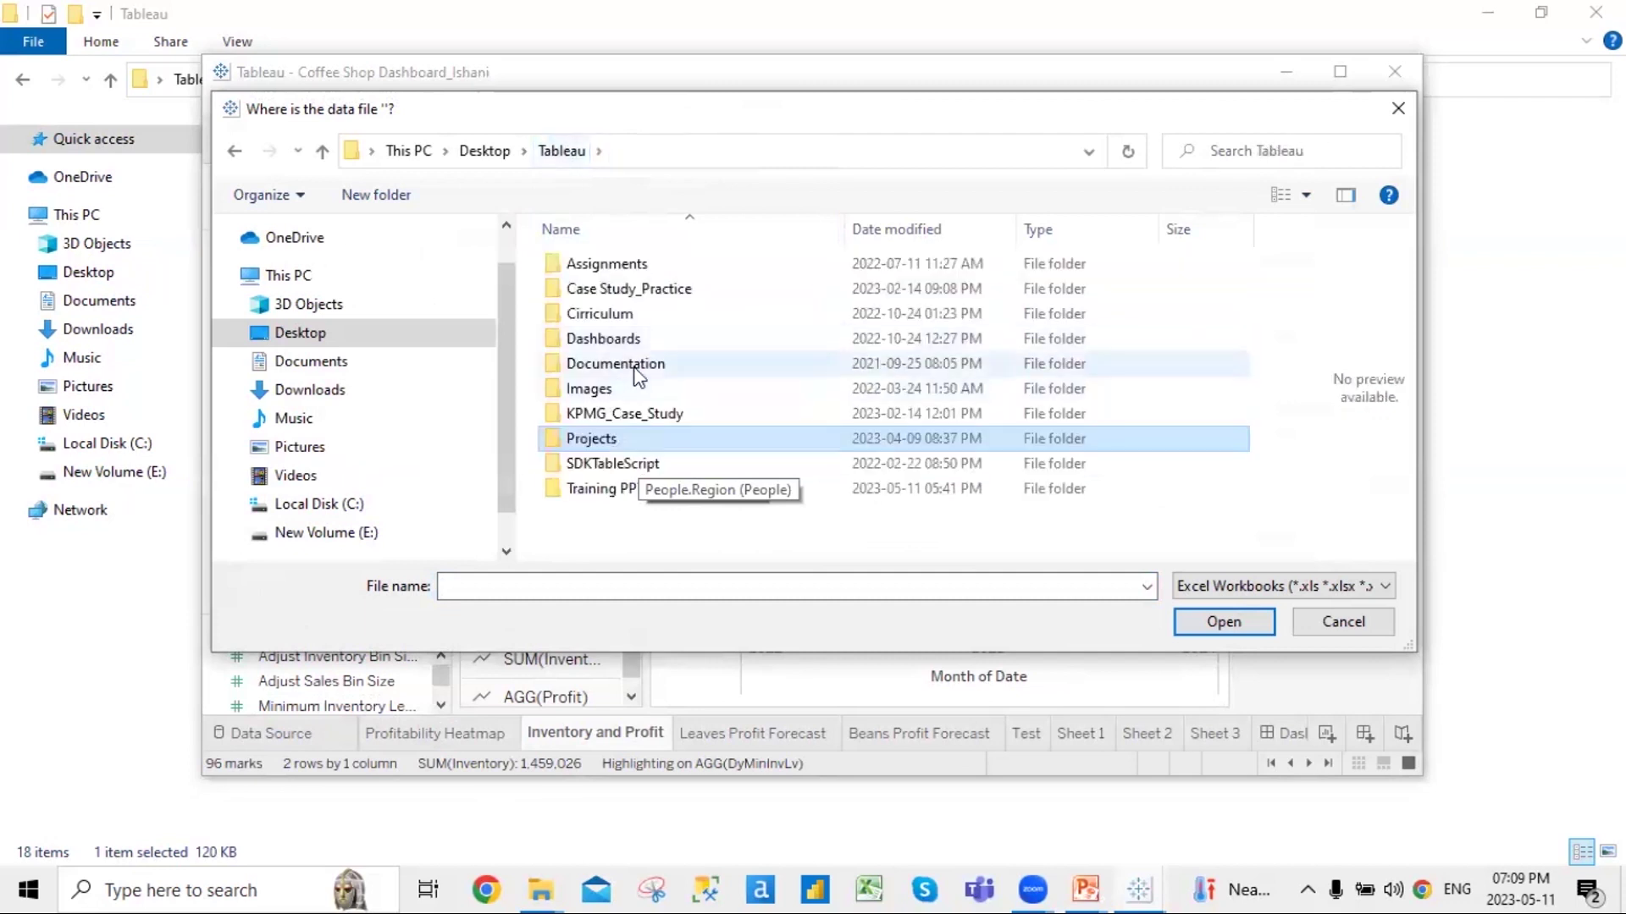
pyautogui.click(653, 417)
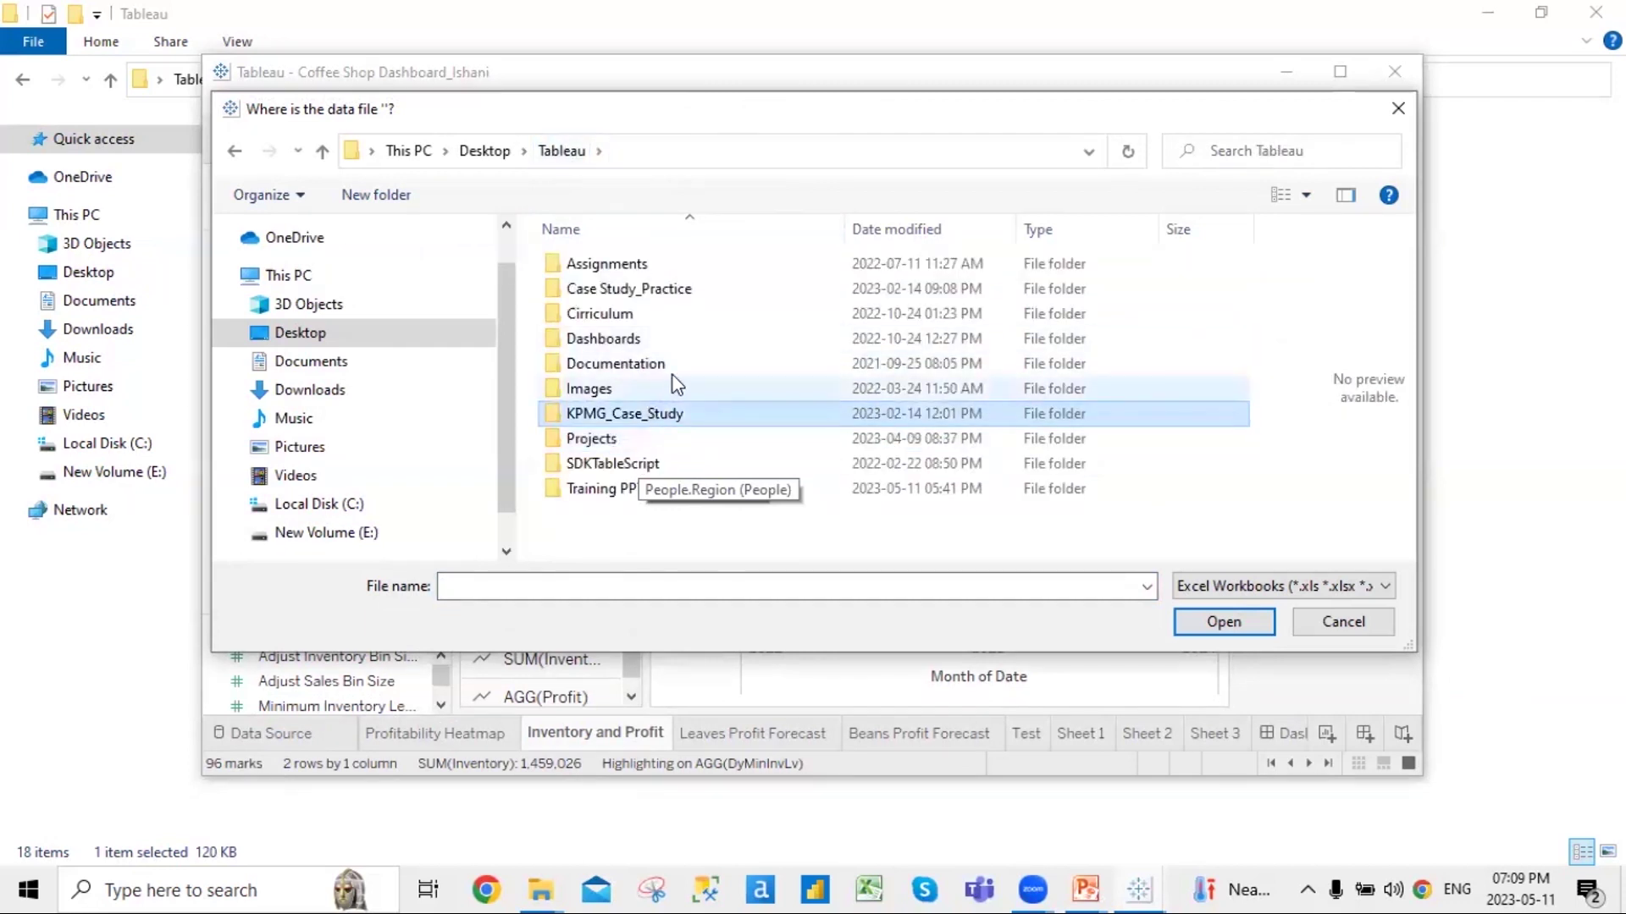
pyautogui.doubleClick(648, 464)
pyautogui.click(484, 150)
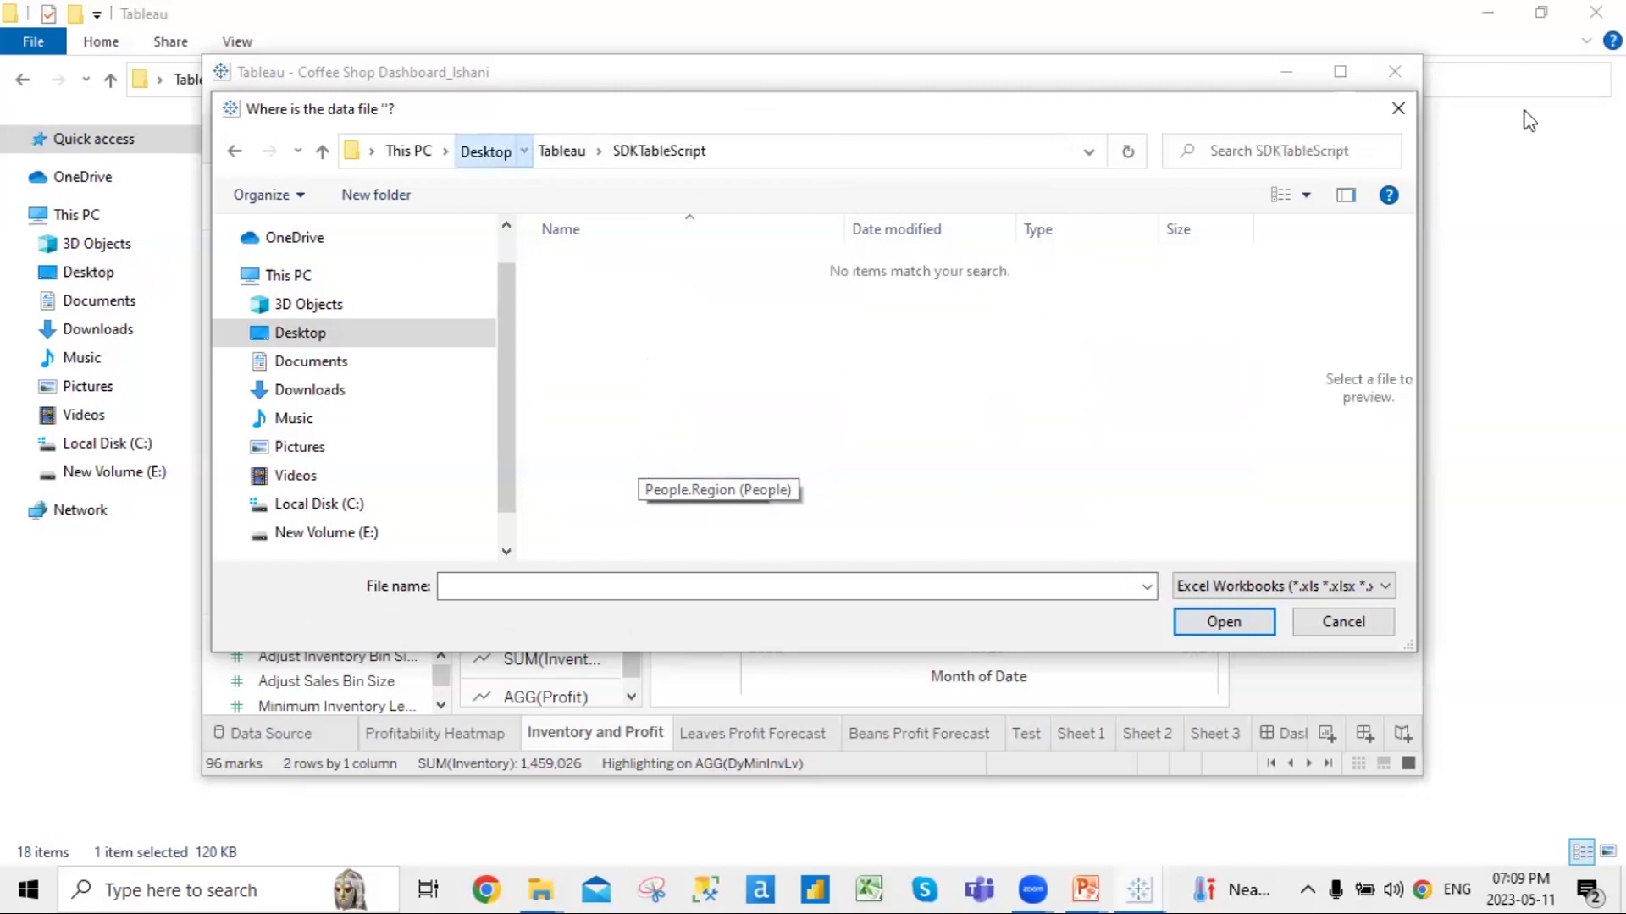
pyautogui.click(1398, 109)
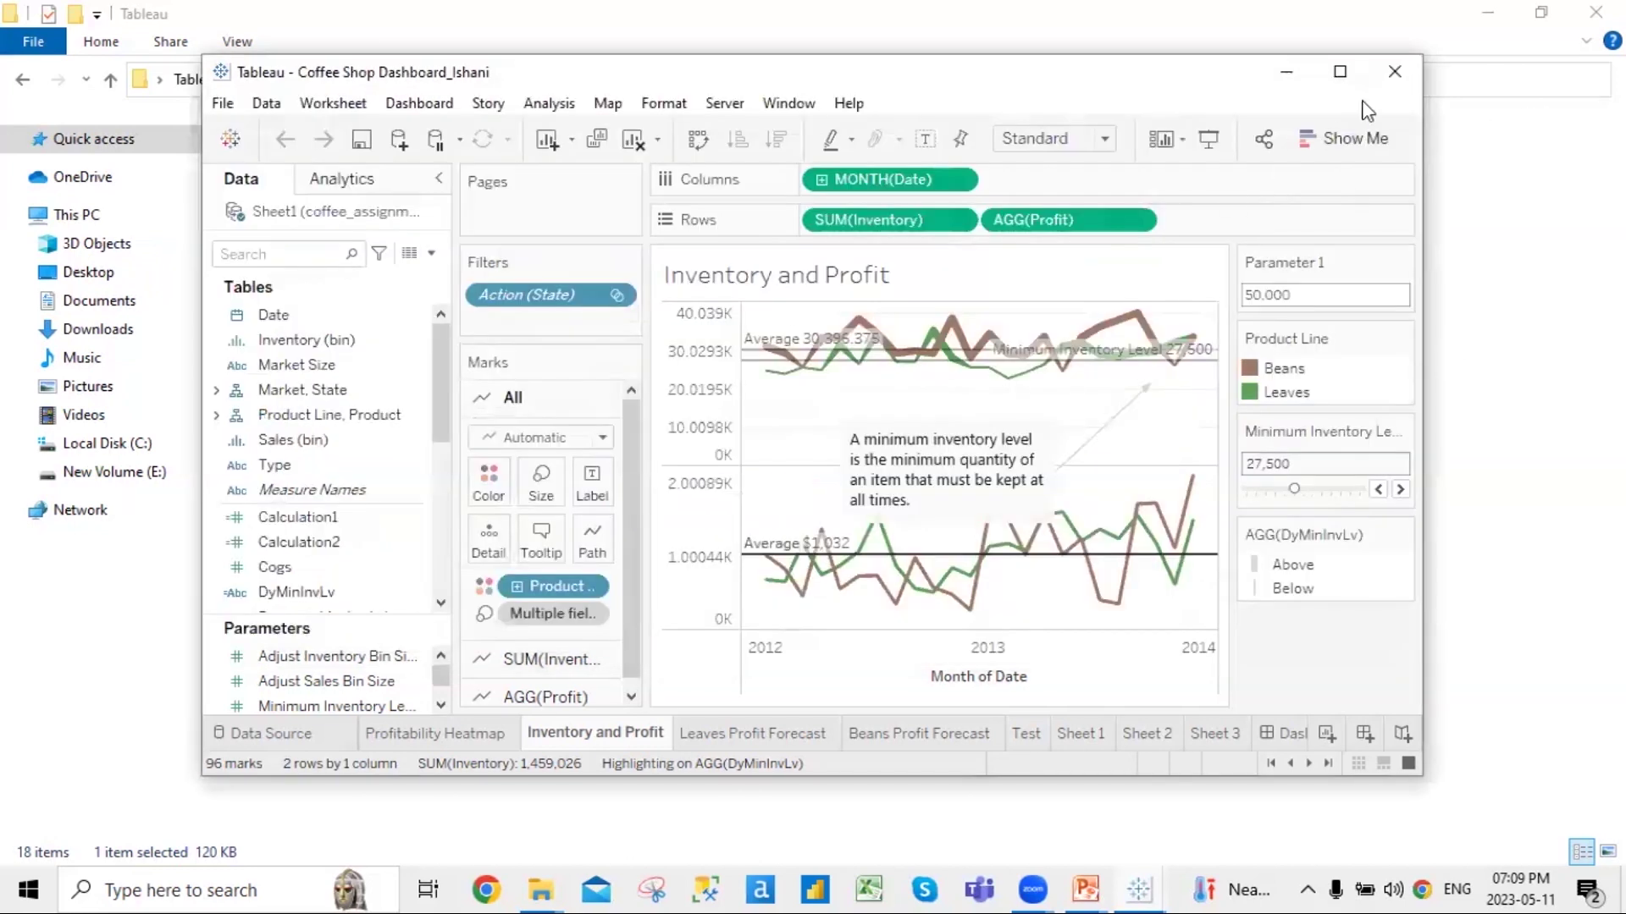
# Maximize Tableau and connect the Sample - Superstore Excel workbook as a new data source
pyautogui.click(1340, 71)
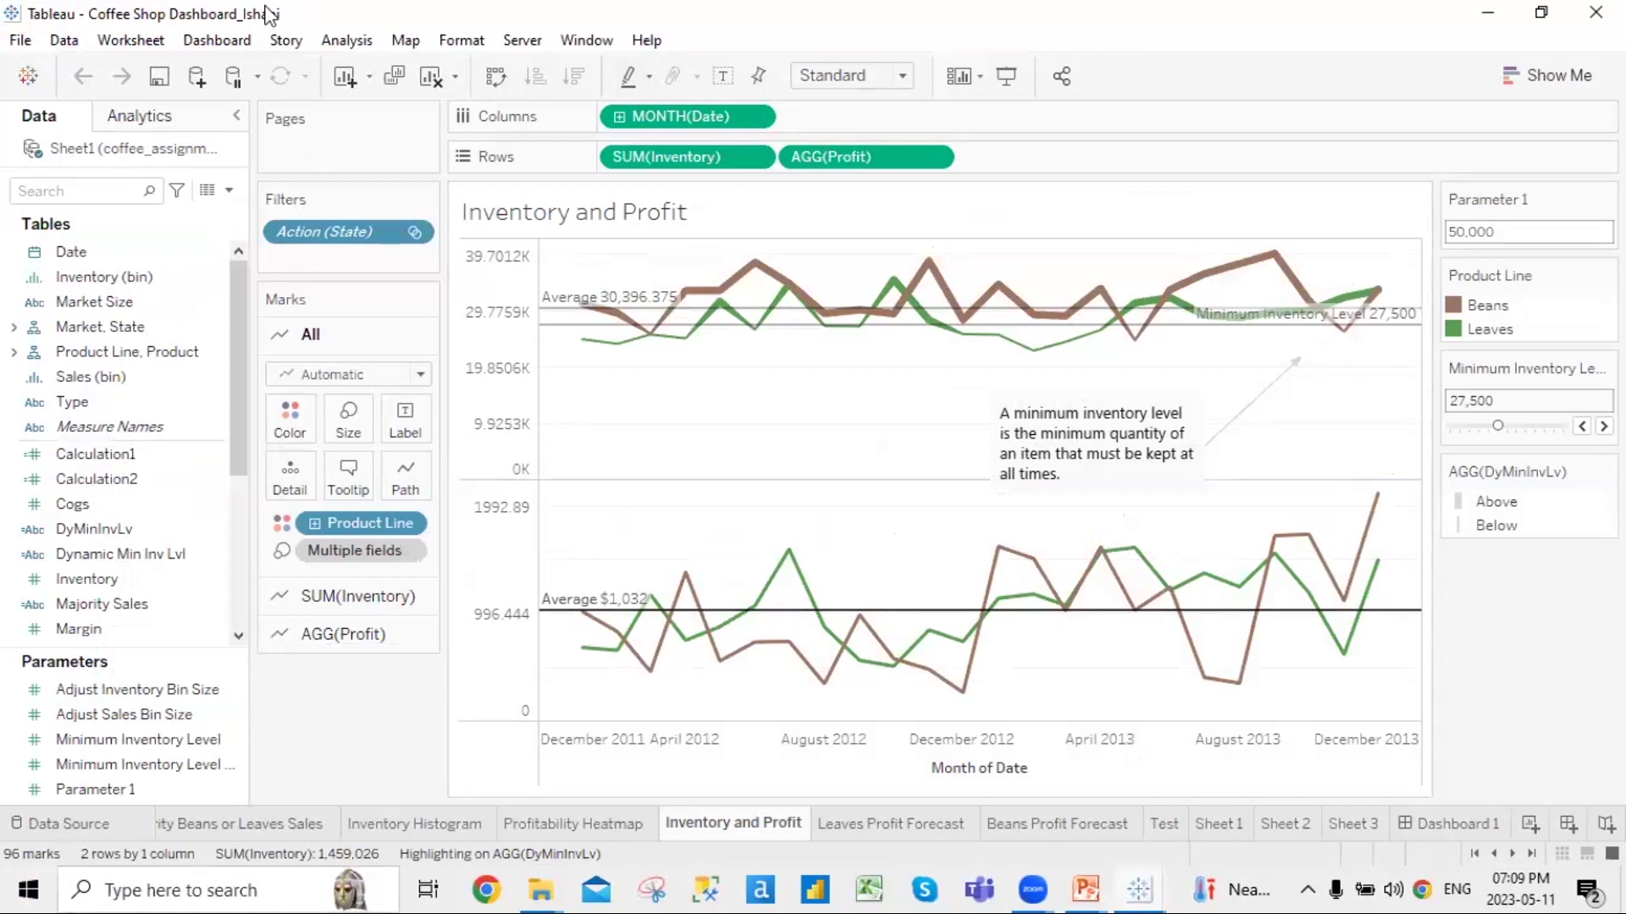
pyautogui.click(64, 40)
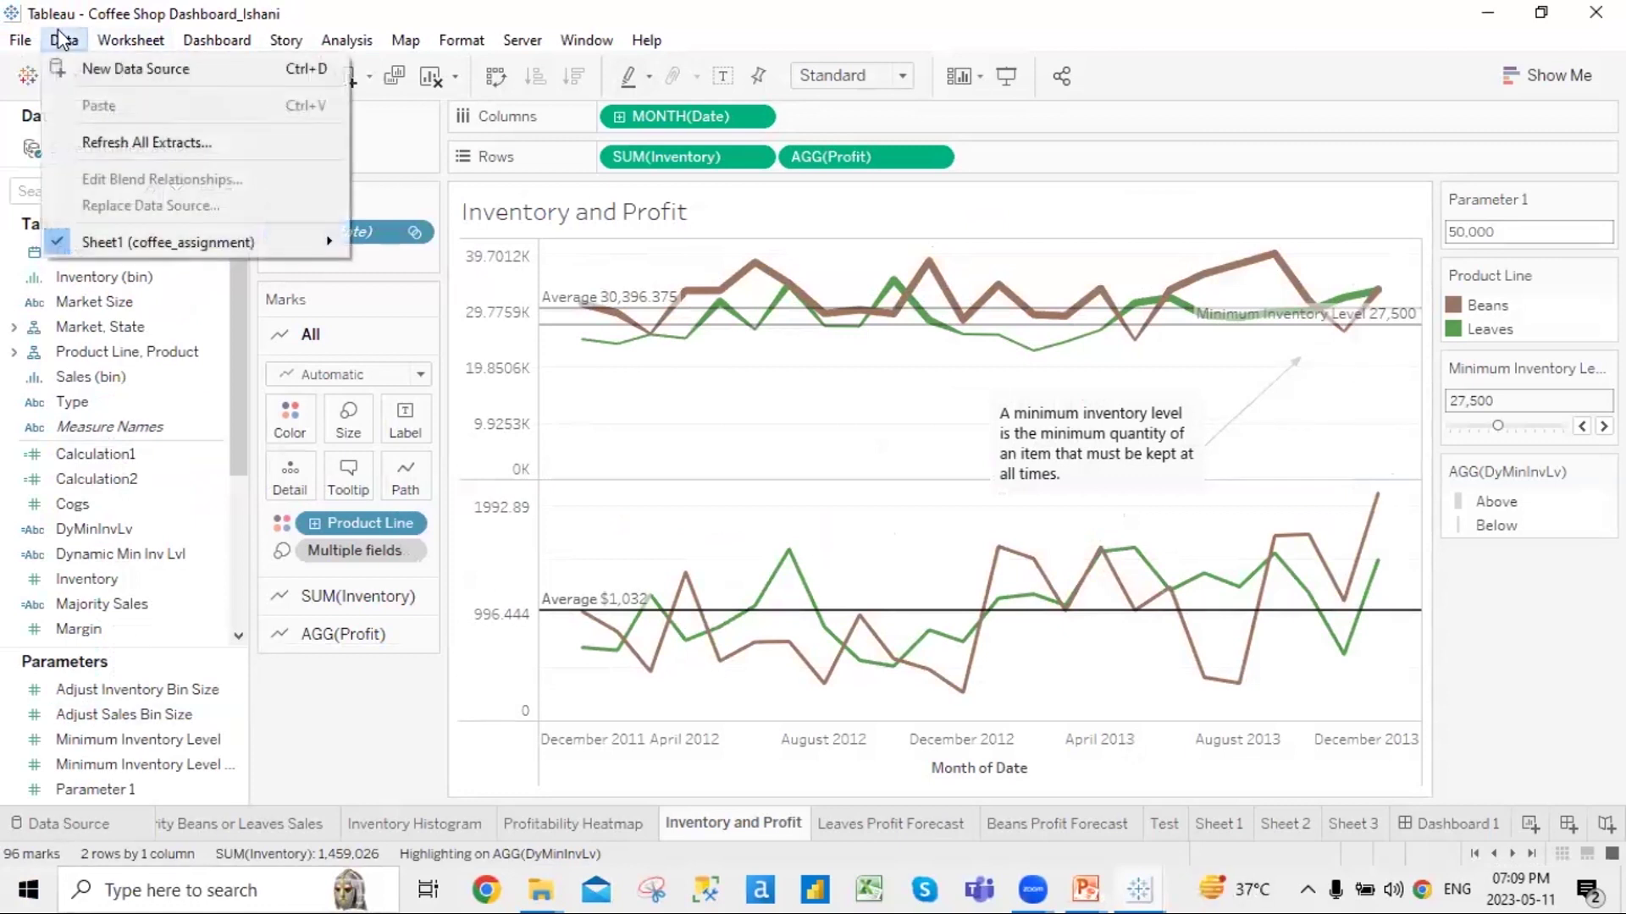
pyautogui.press('Right')
pyautogui.hotkey('ctrl', 'd')
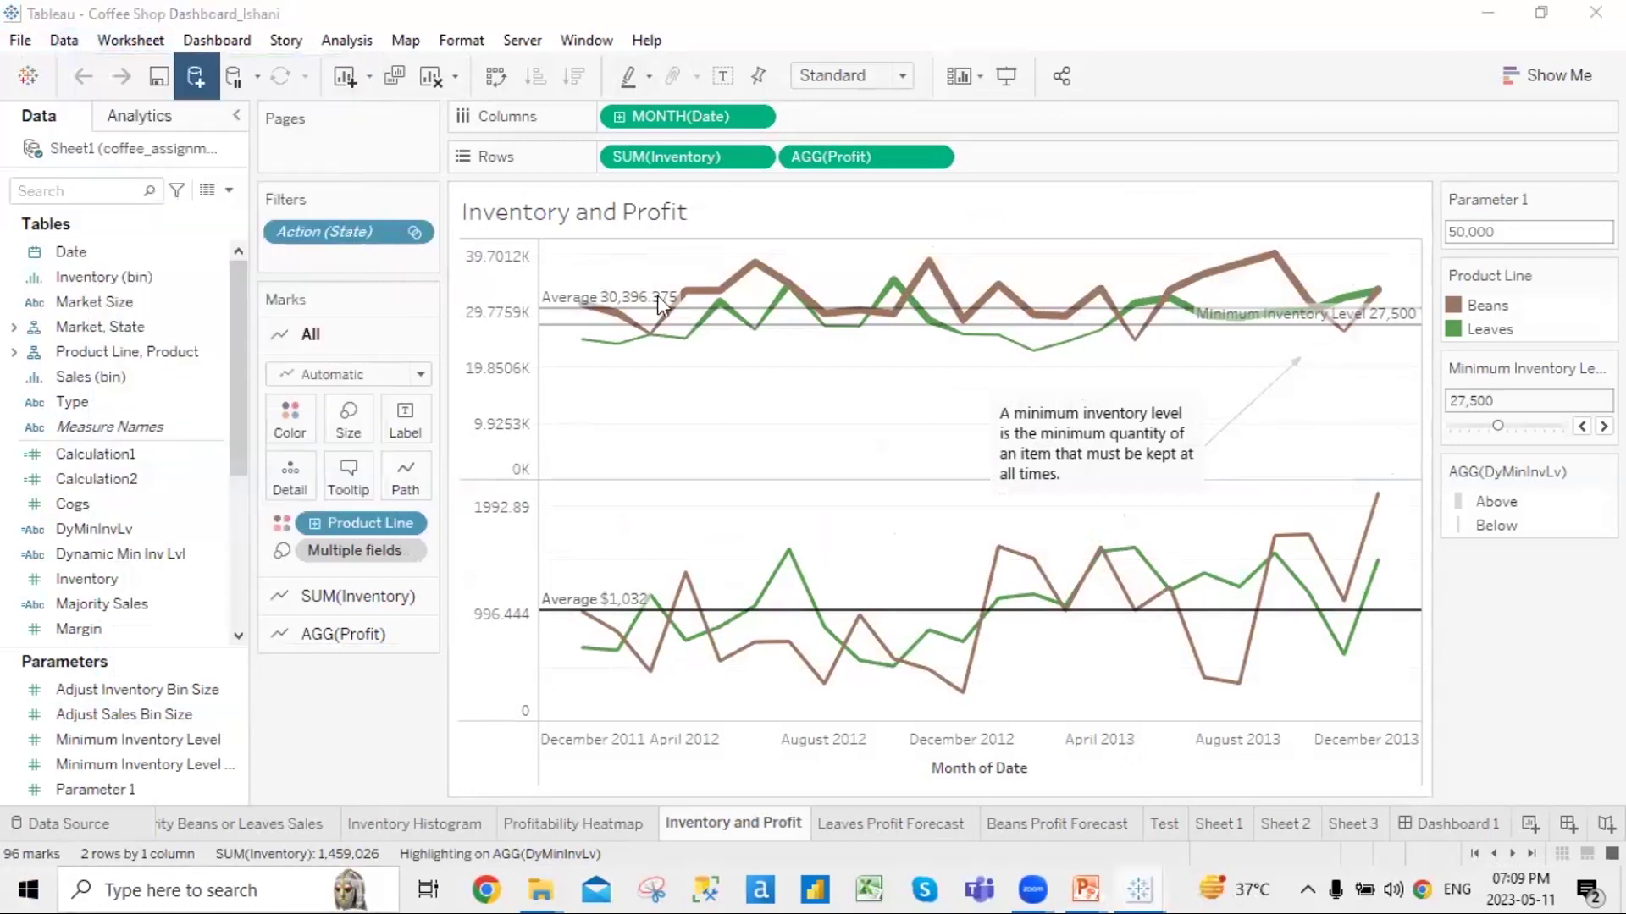
pyautogui.click(312, 221)
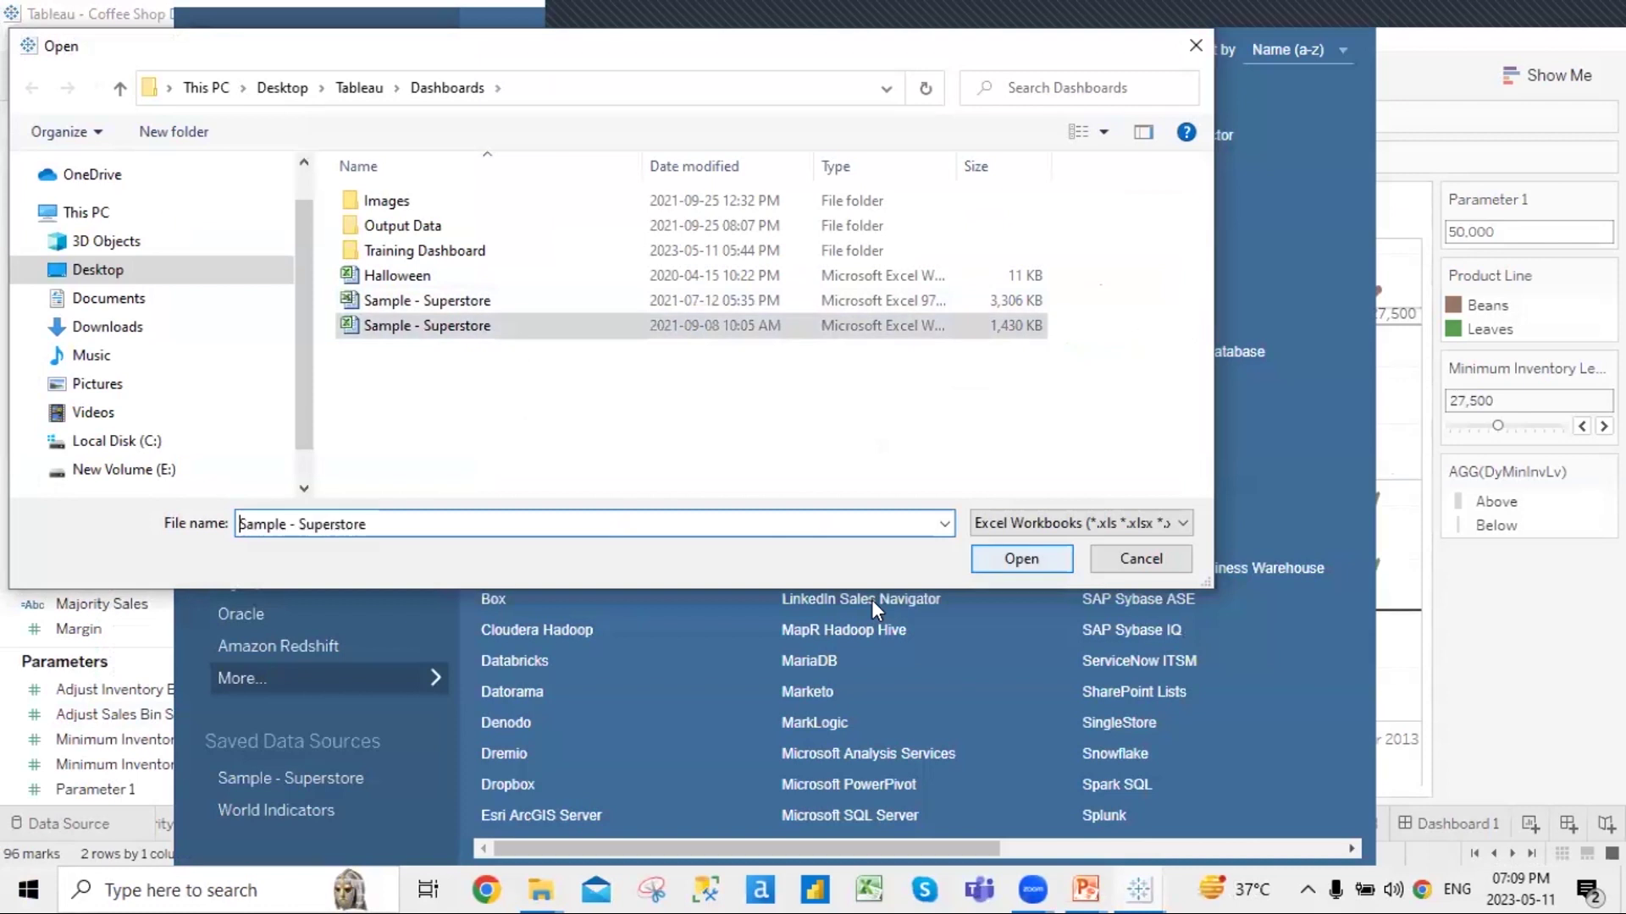
pyautogui.press('Return')
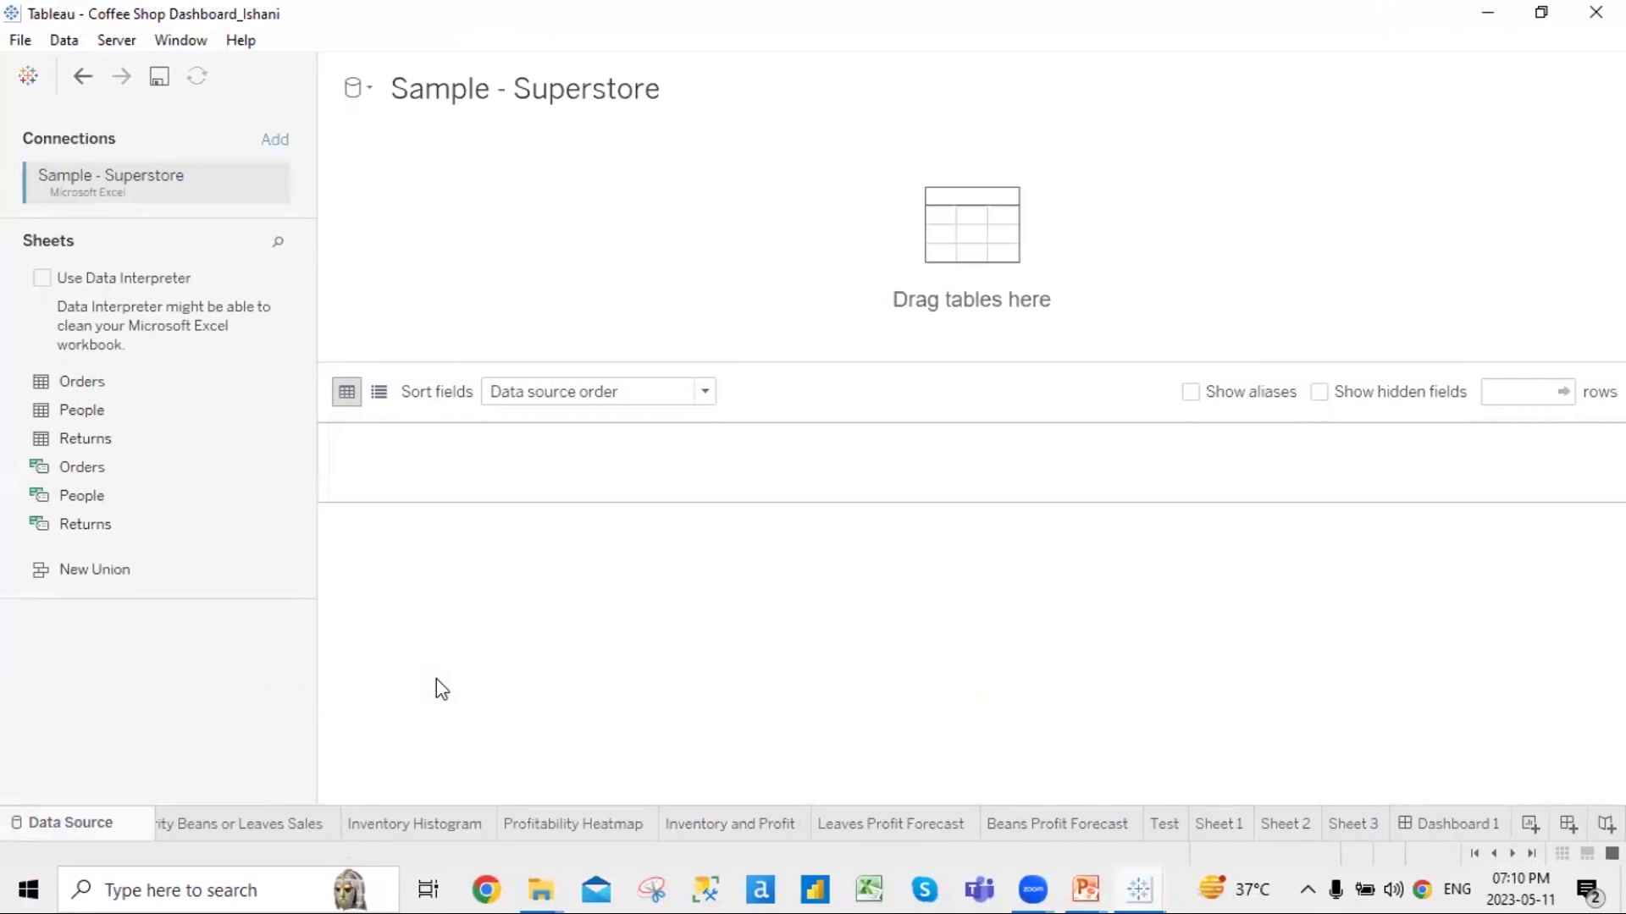
# Put the Orders table in the Superstore source and return to the Majority Beans or Leaves Sales map
pyautogui.click(281, 820)
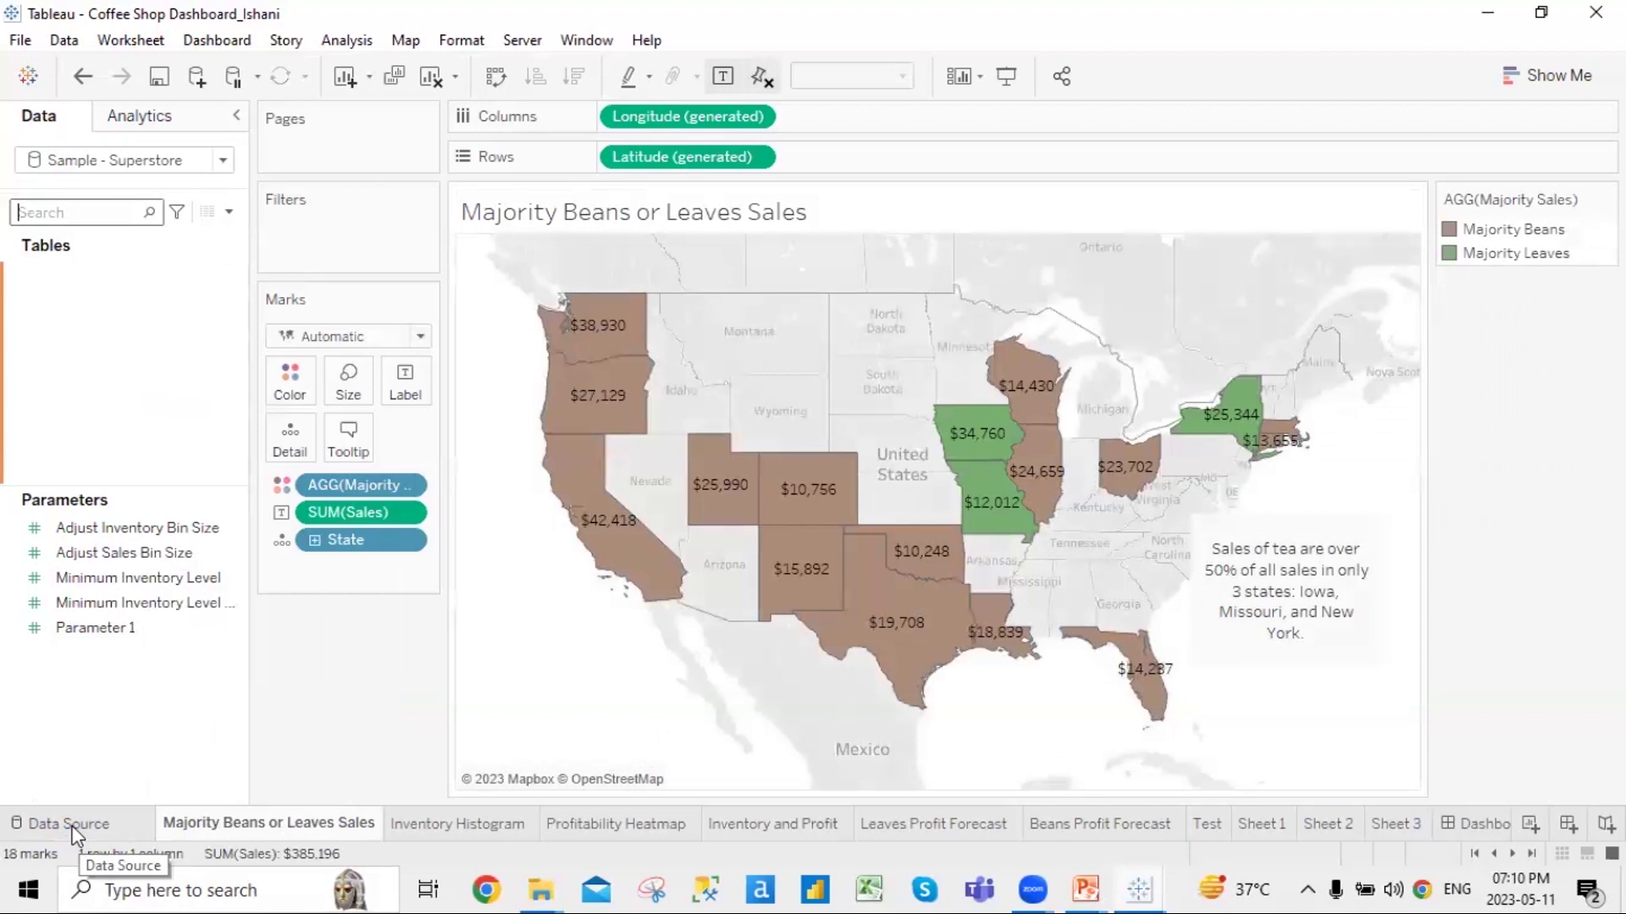
pyautogui.click(74, 830)
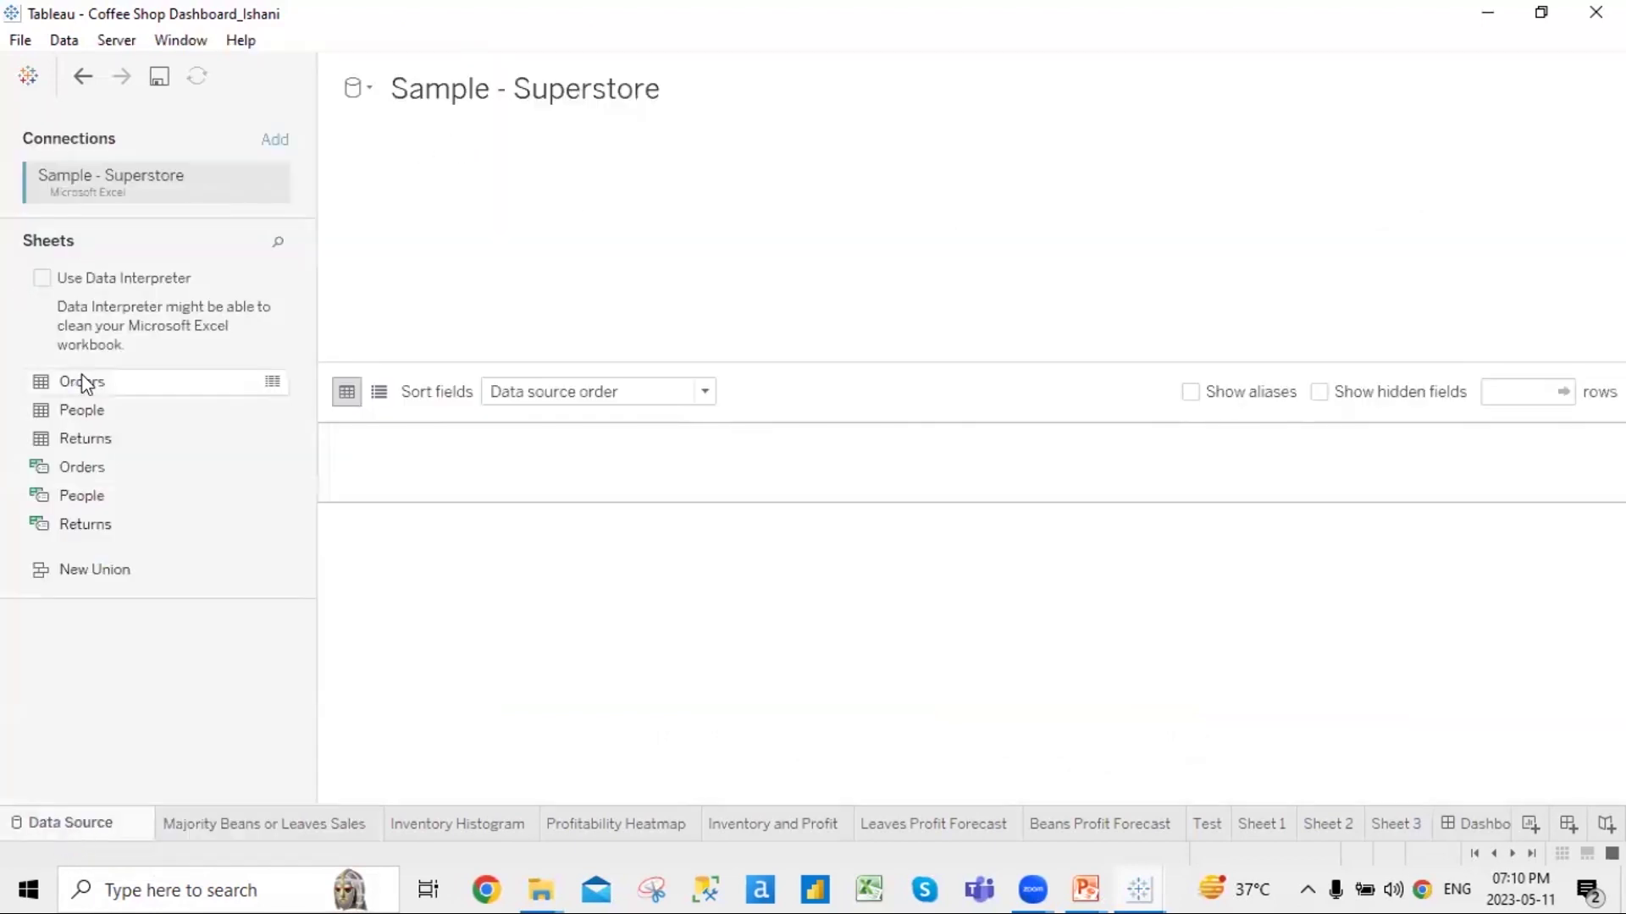
pyautogui.moveTo(81, 377); pyautogui.dragTo(963, 245)
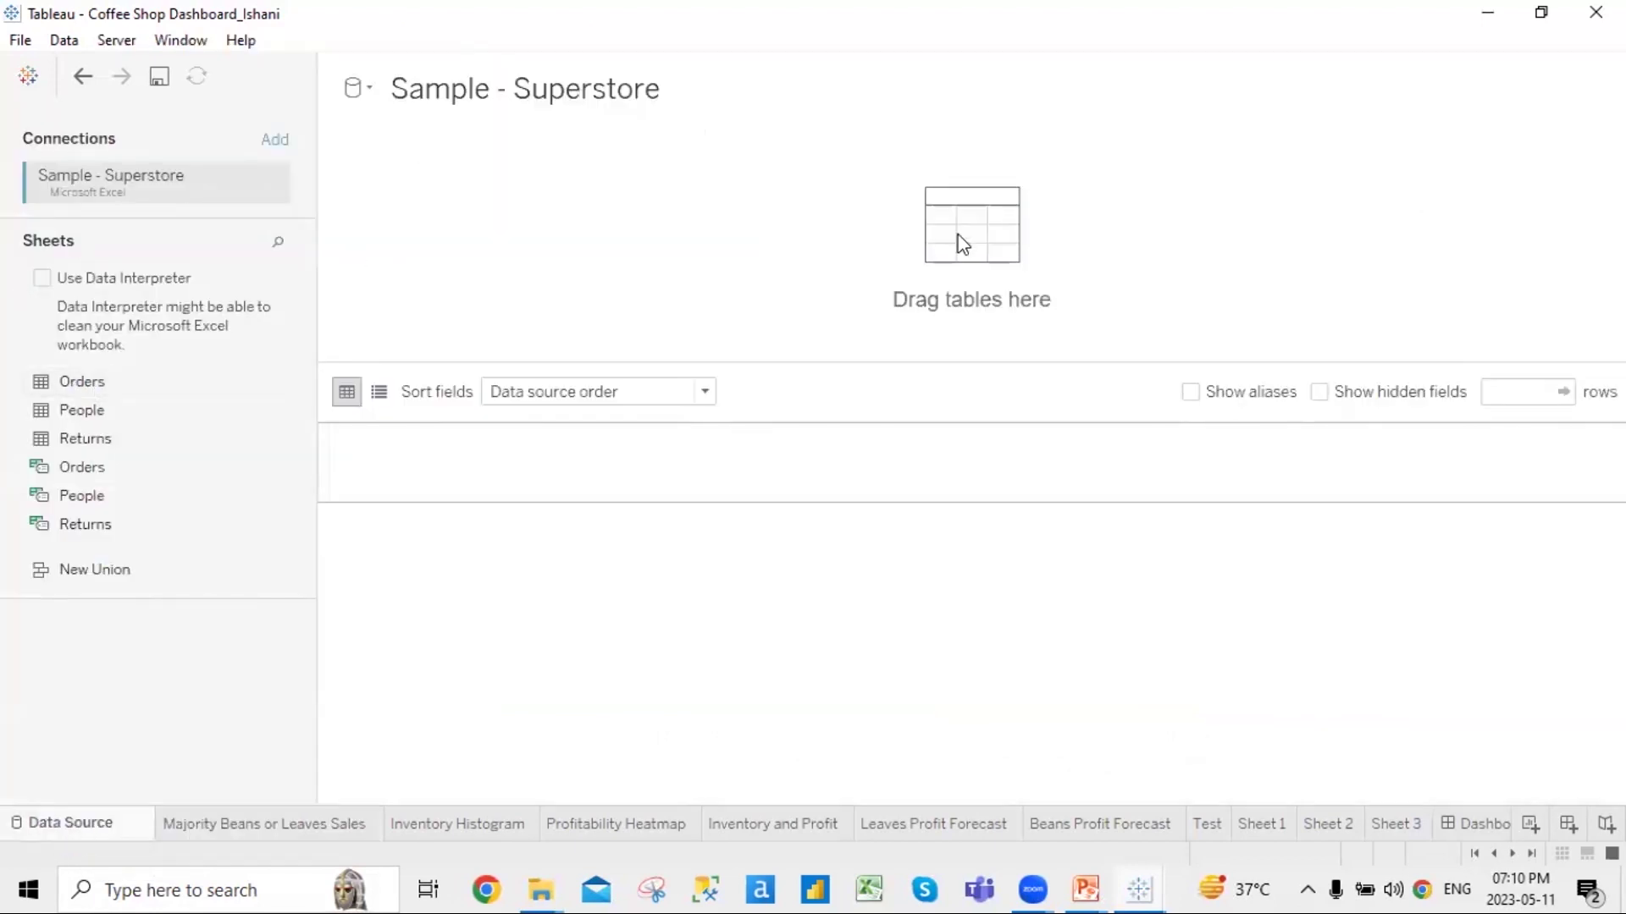
pyautogui.doubleClick(105, 384)
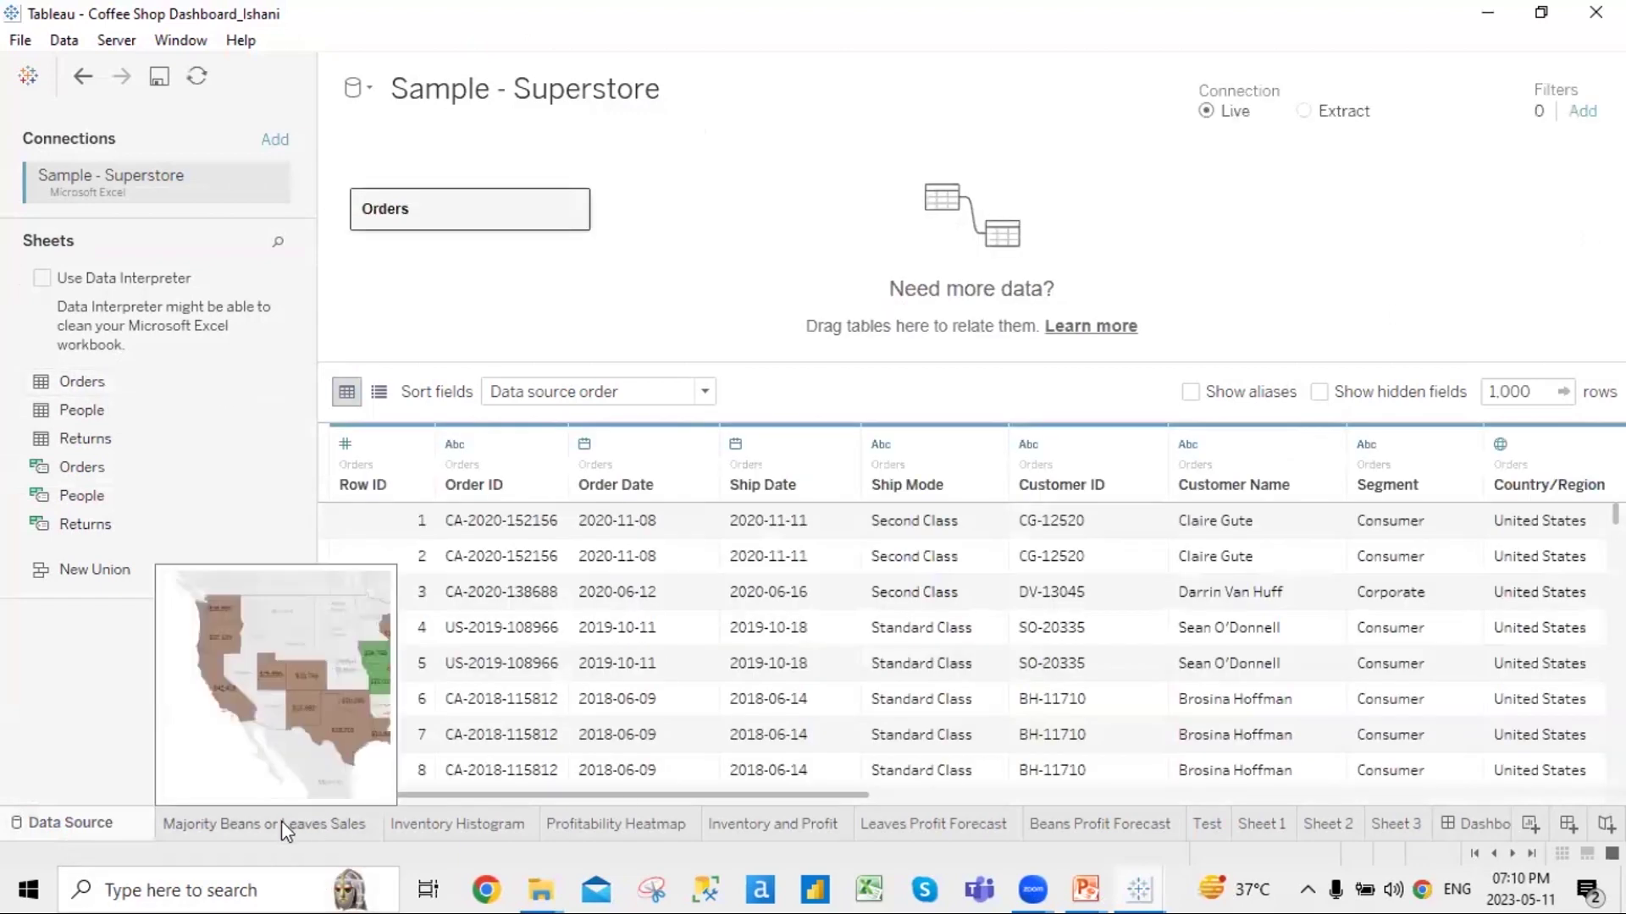
pyautogui.click(281, 820)
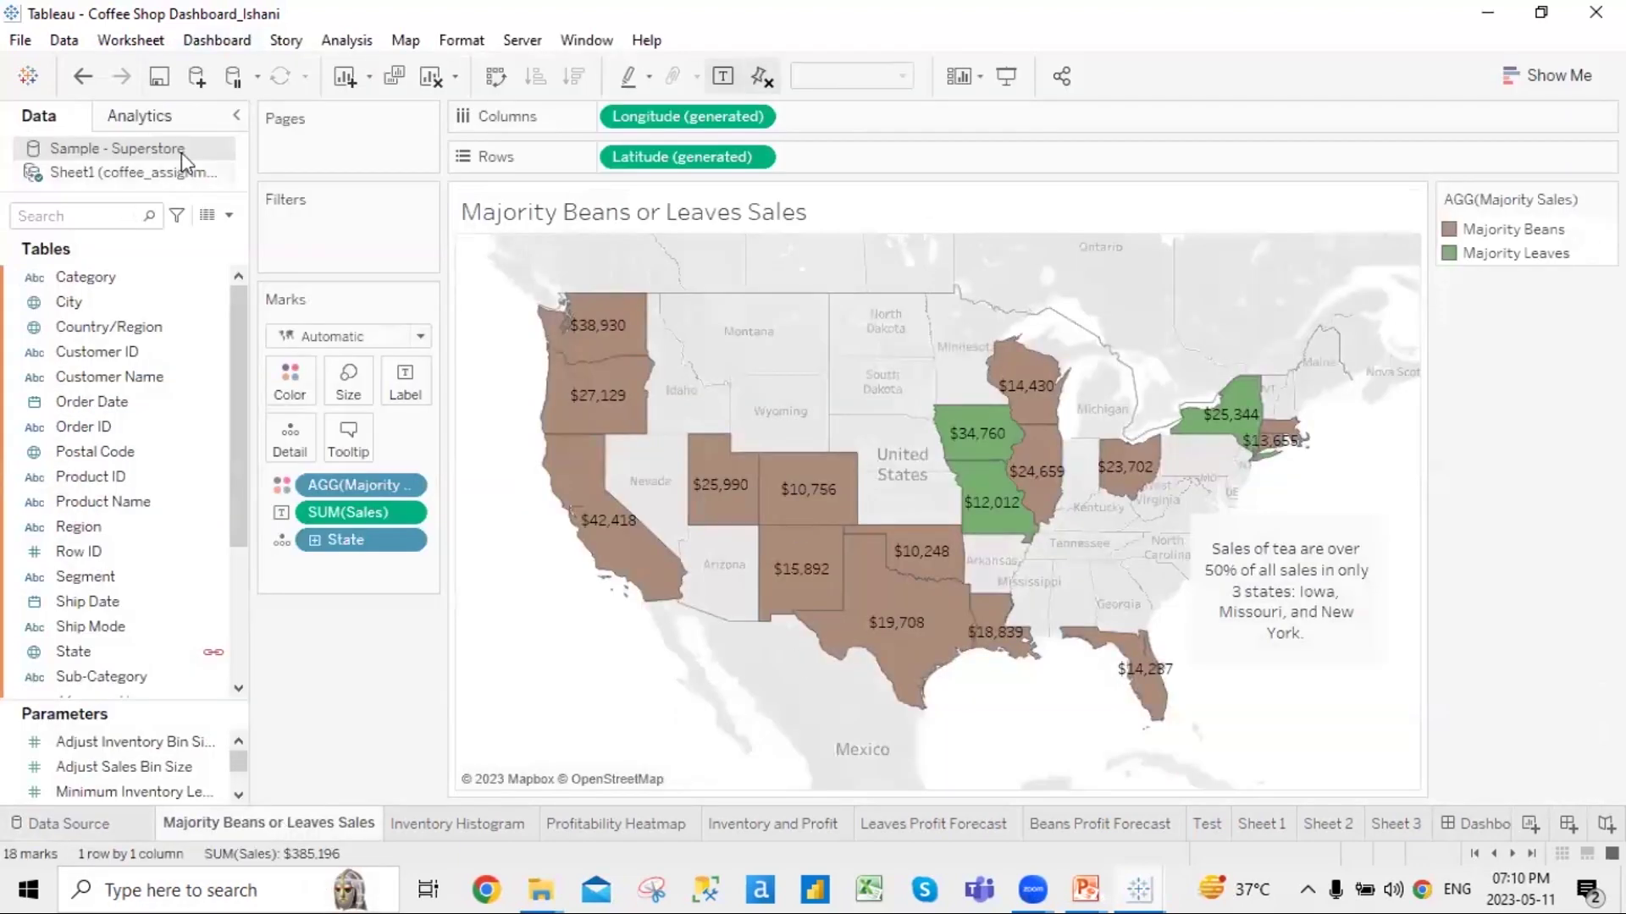
pyautogui.click(171, 172)
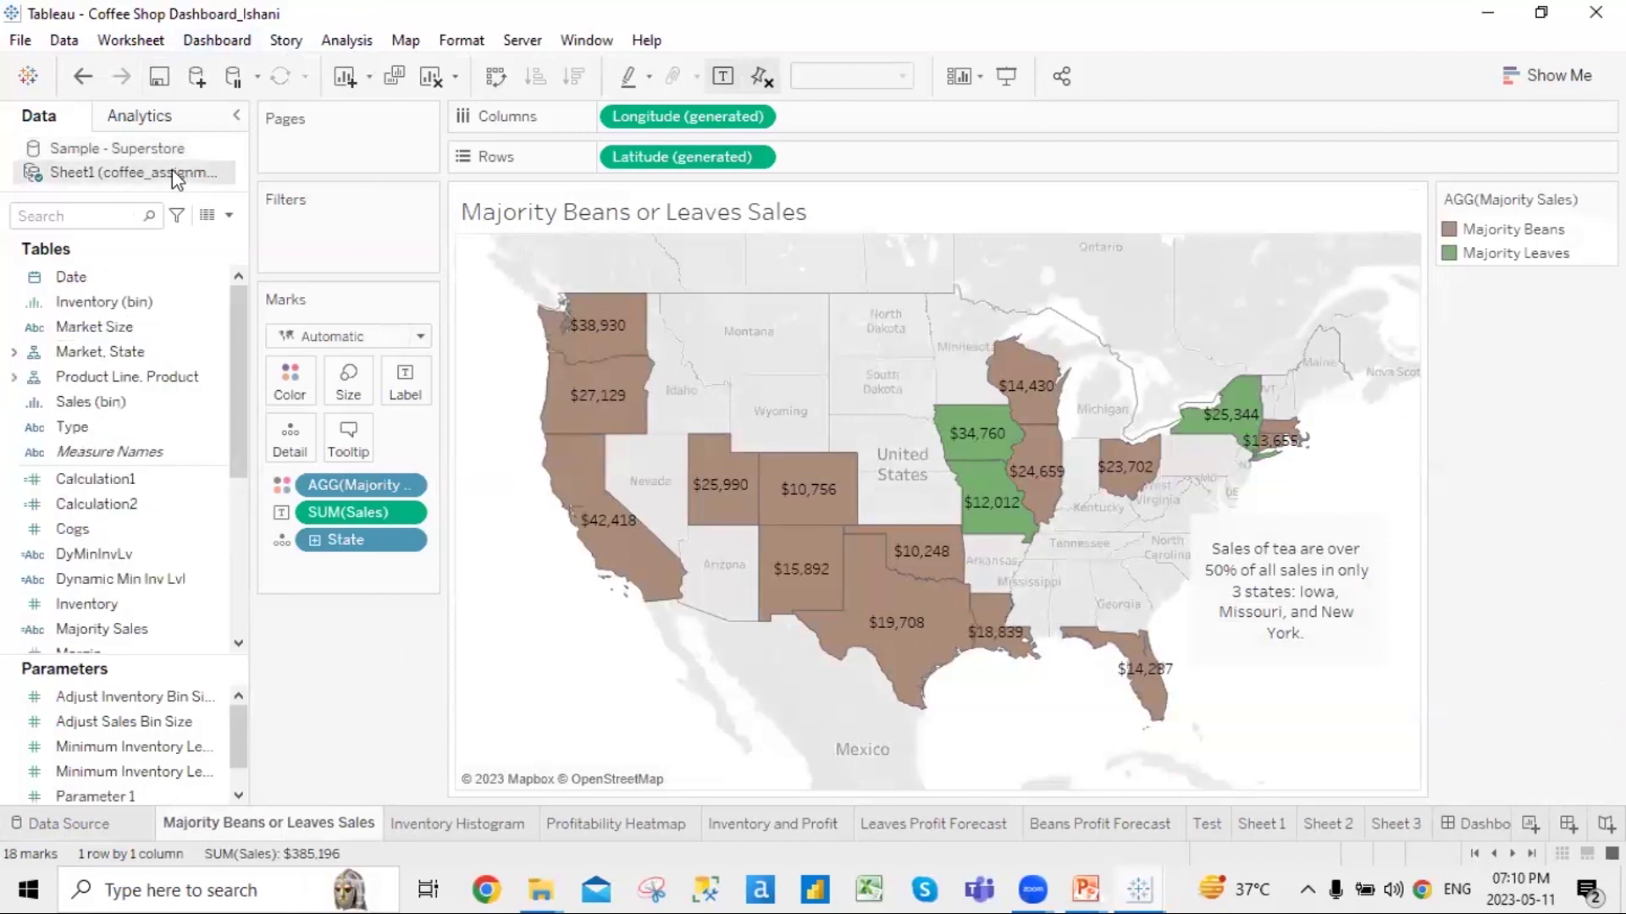
# Export all 2,126 rows of the coffee Sheet1 data to a CSV on the Desktop
pyautogui.click(177, 153)
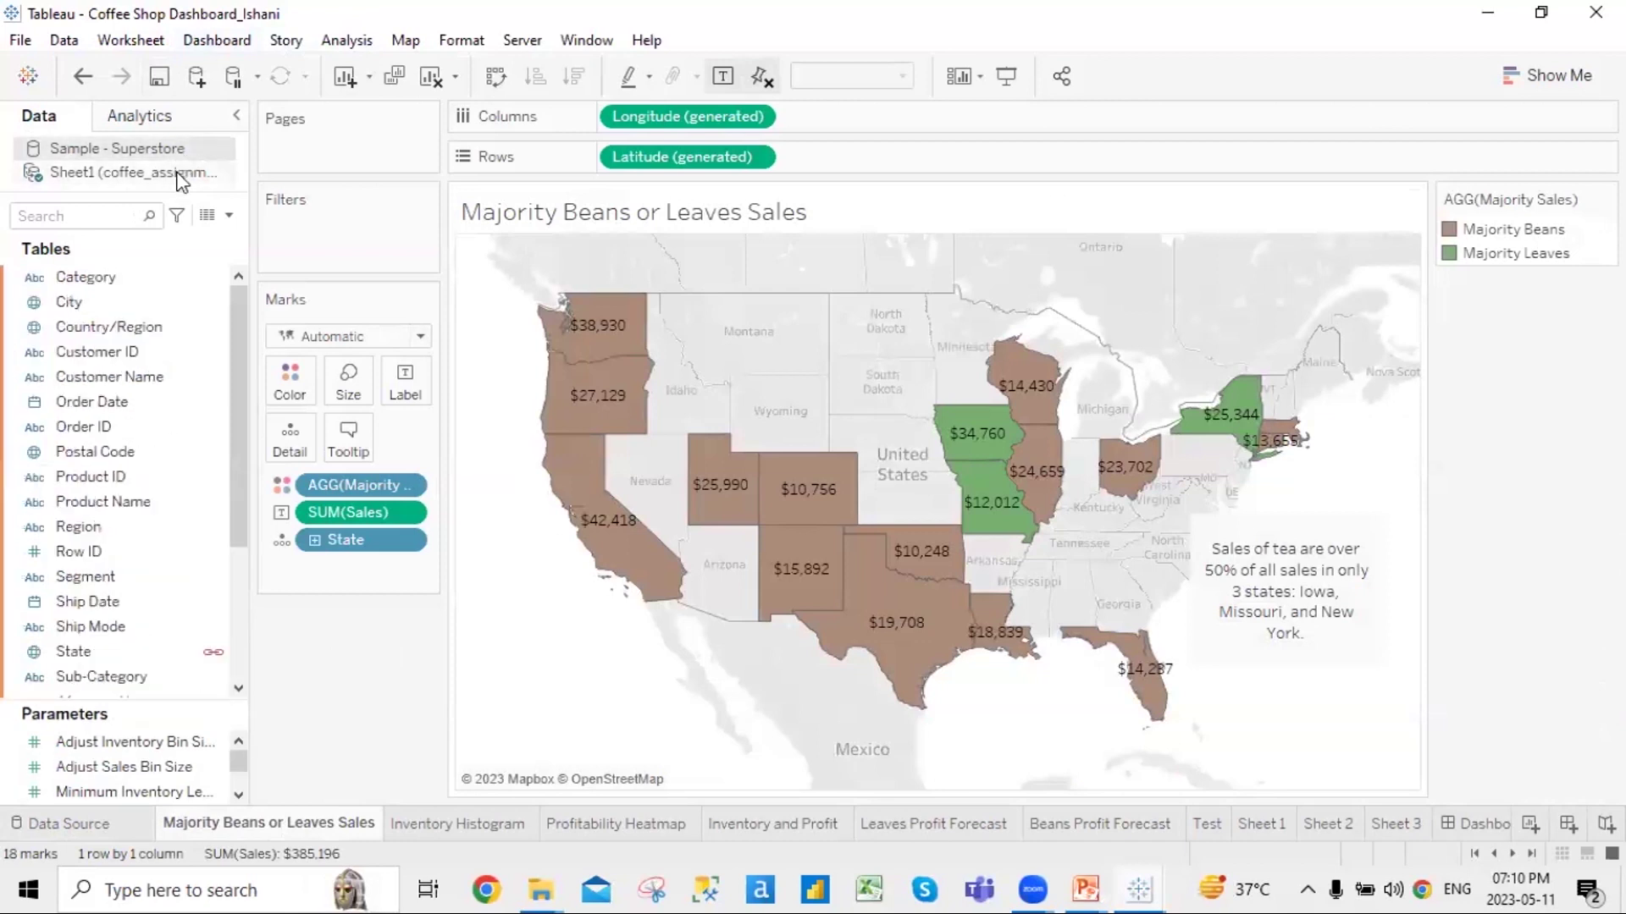
pyautogui.click(178, 174)
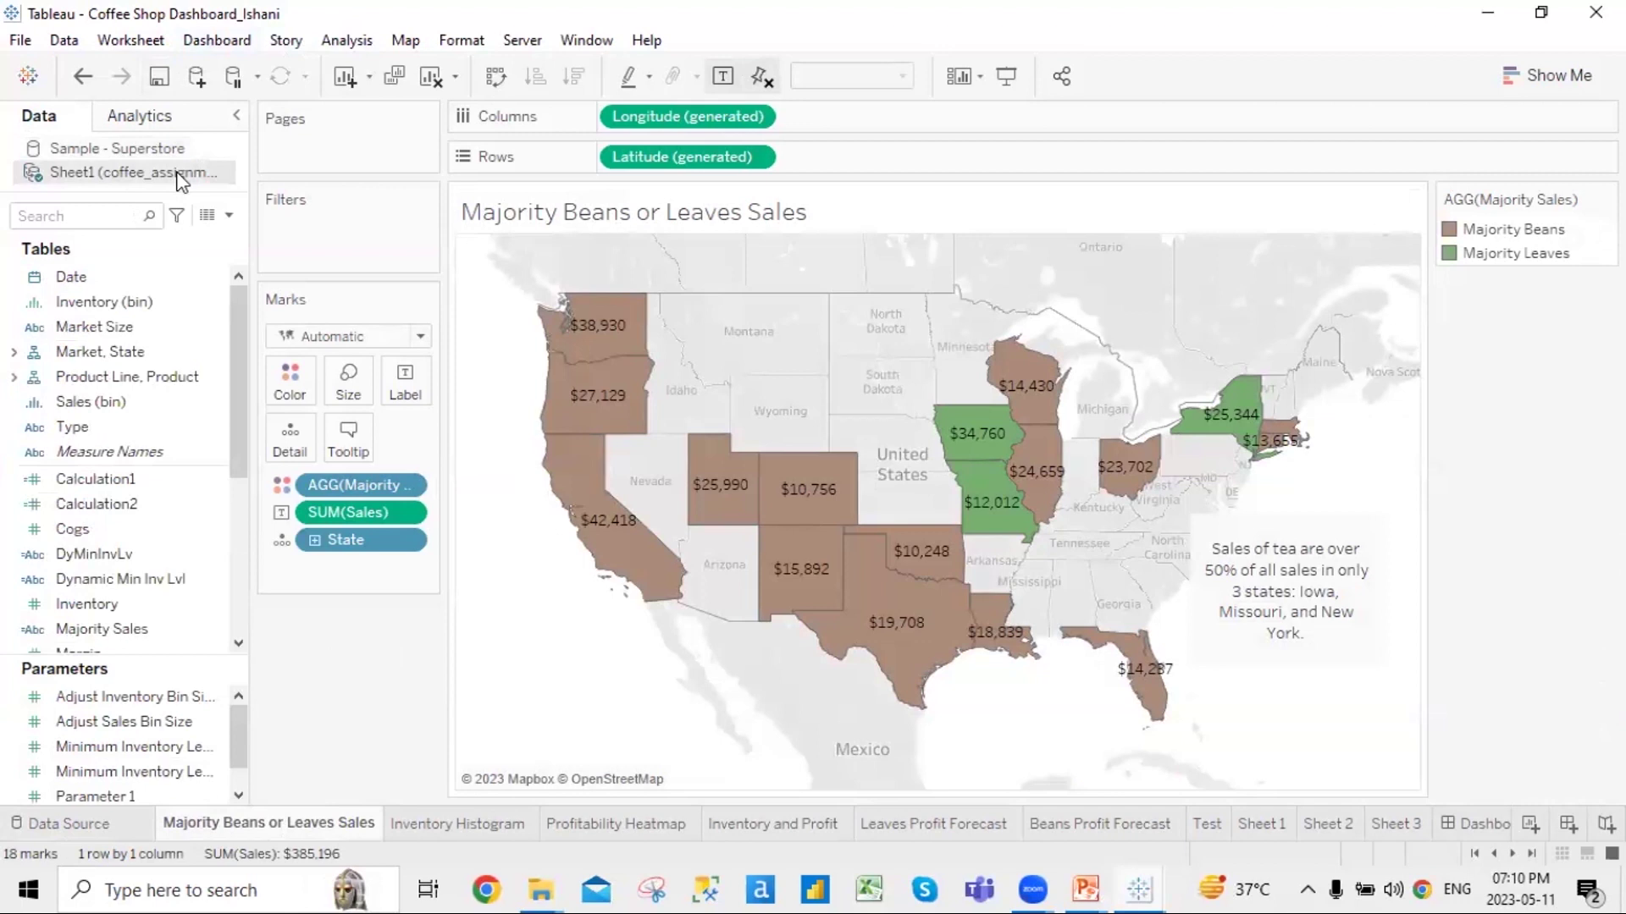
pyautogui.rightClick(177, 174)
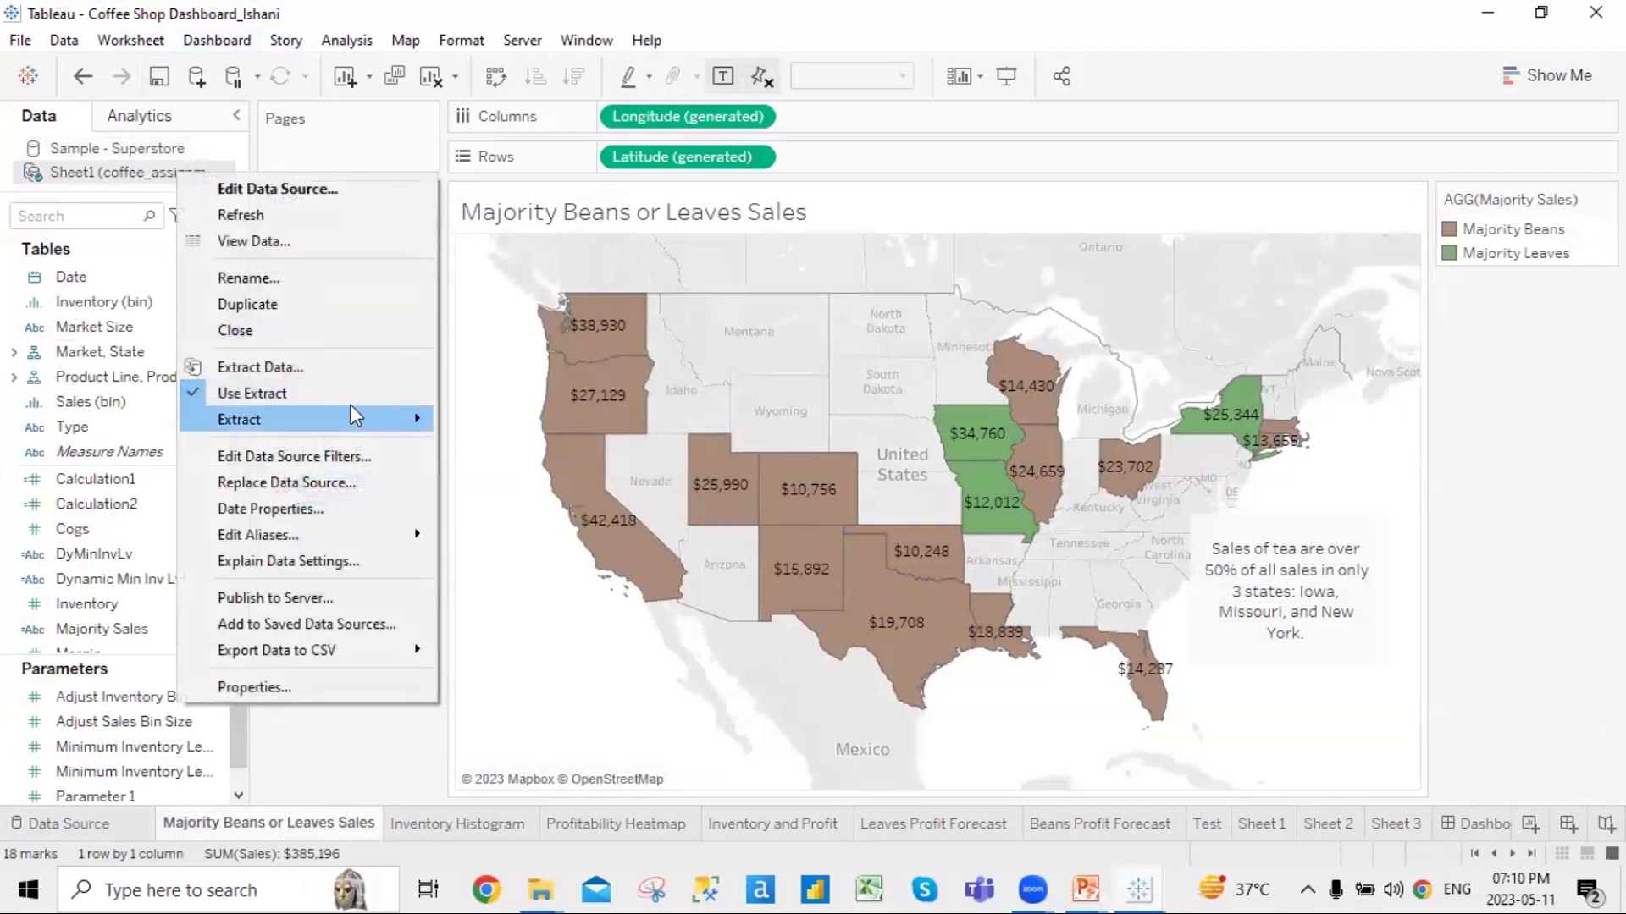
pyautogui.click(334, 243)
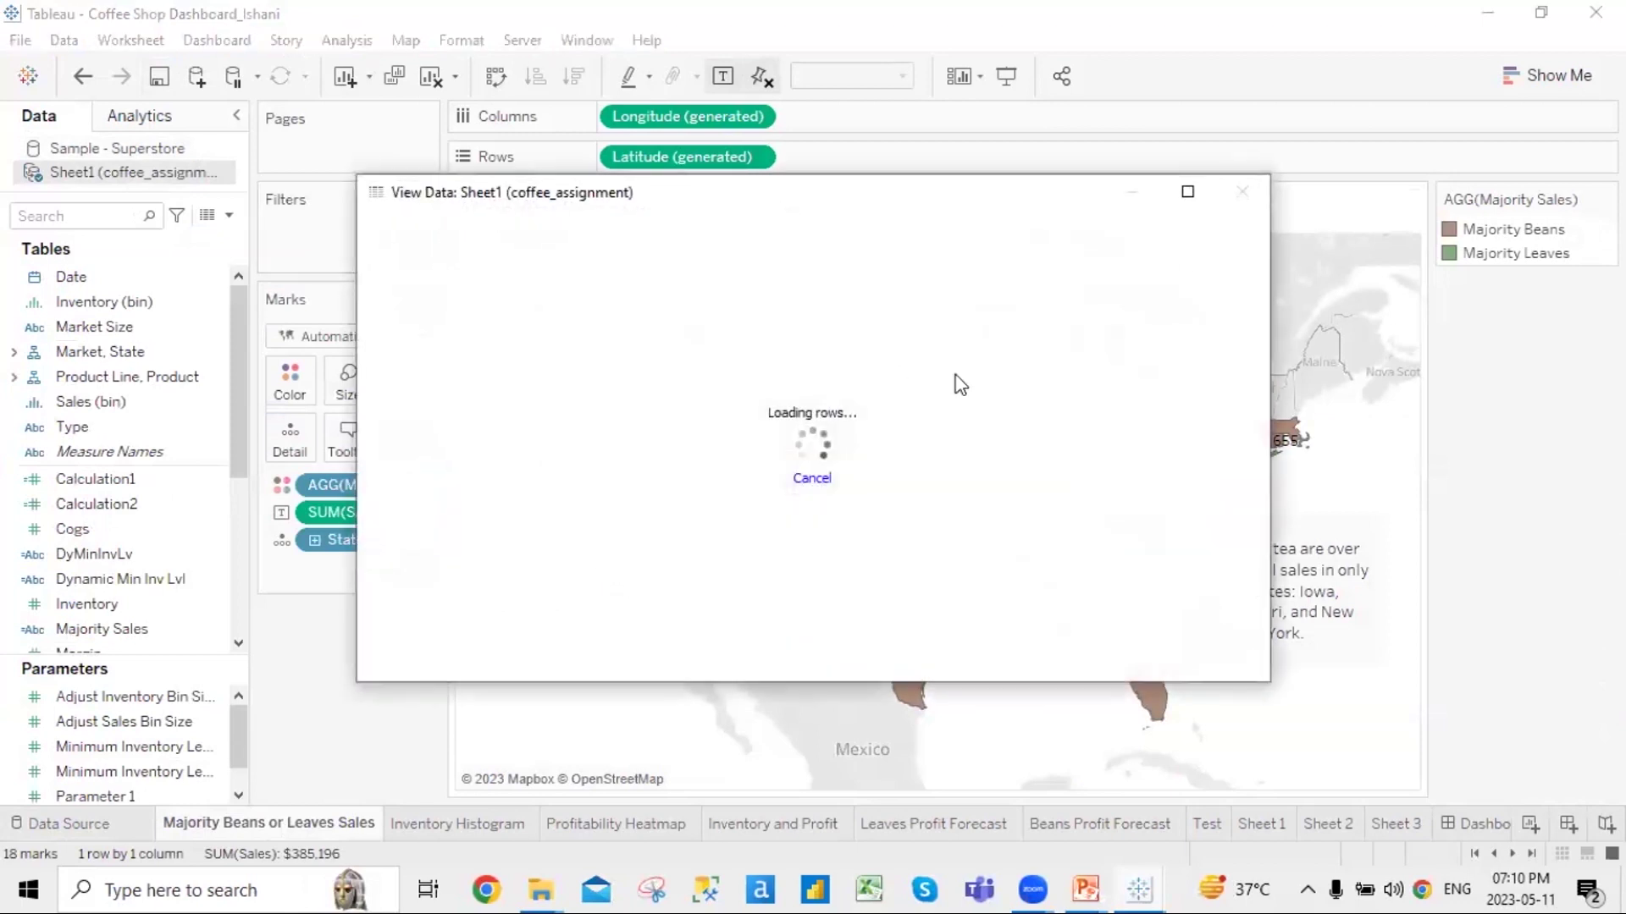
pyautogui.moveTo(696, 675); pyautogui.dragTo(363, 359)
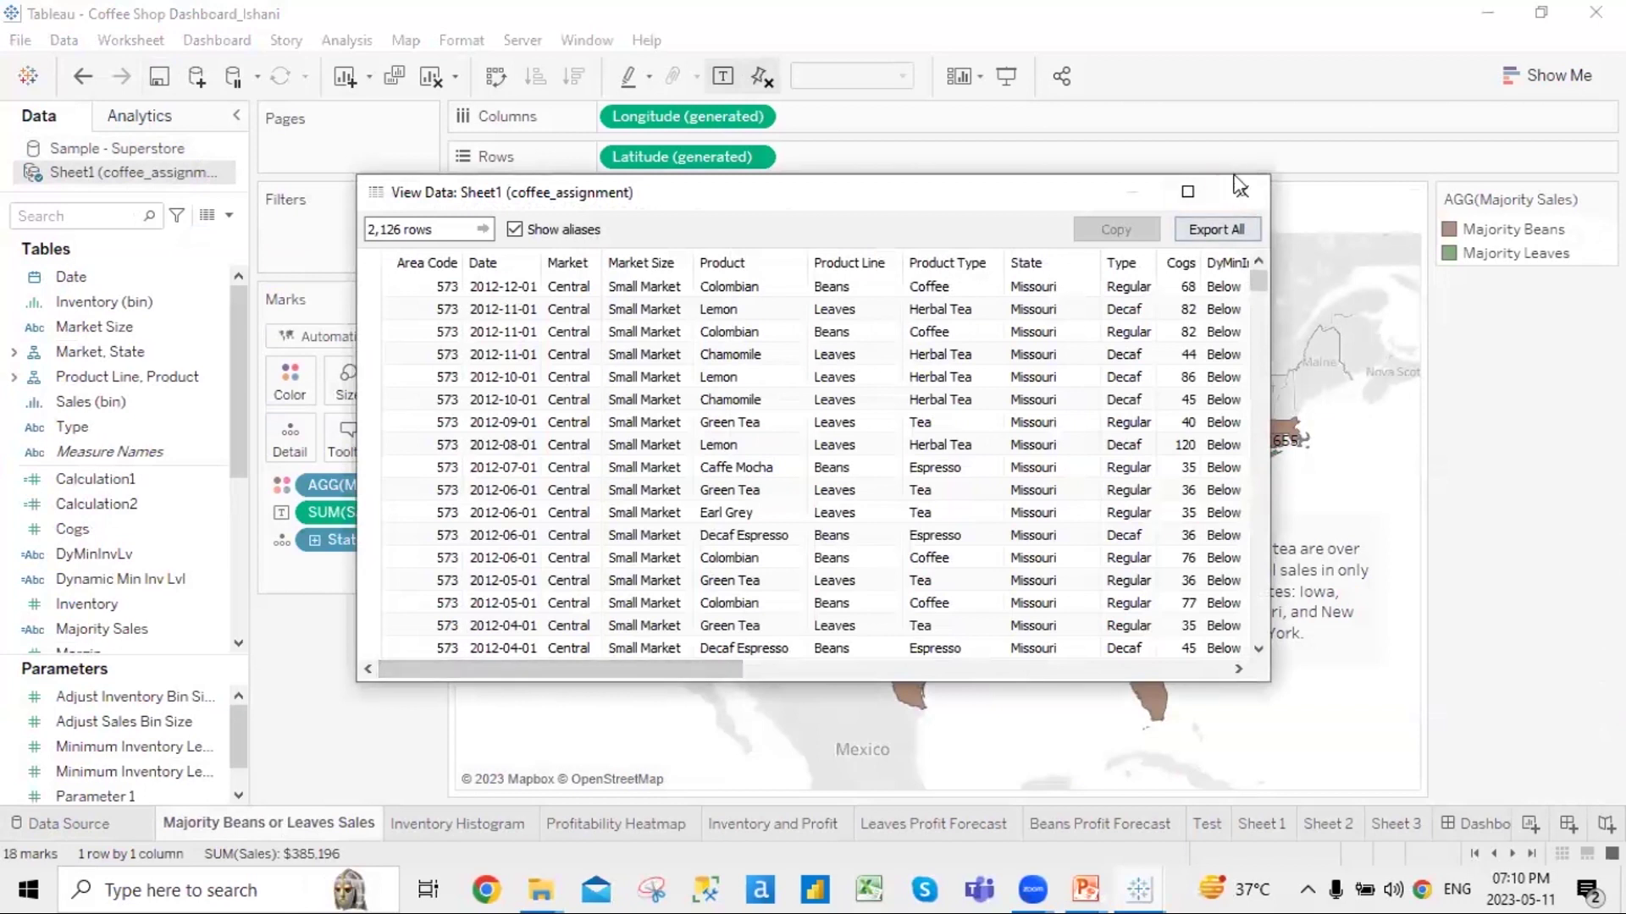
pyautogui.click(1225, 230)
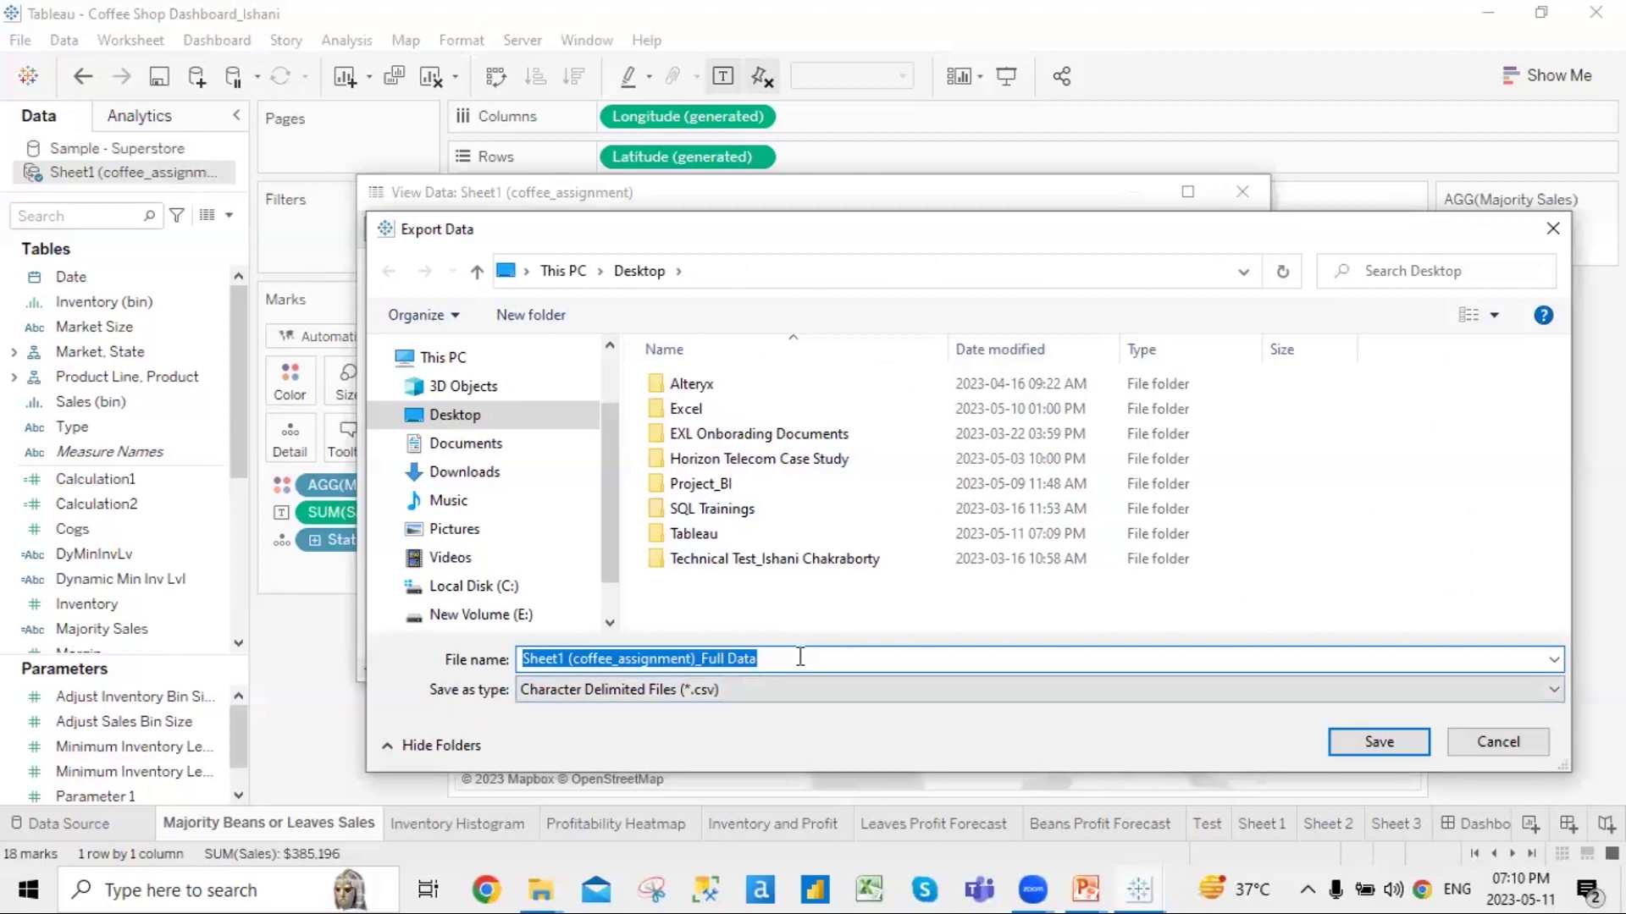
pyautogui.click(800, 657)
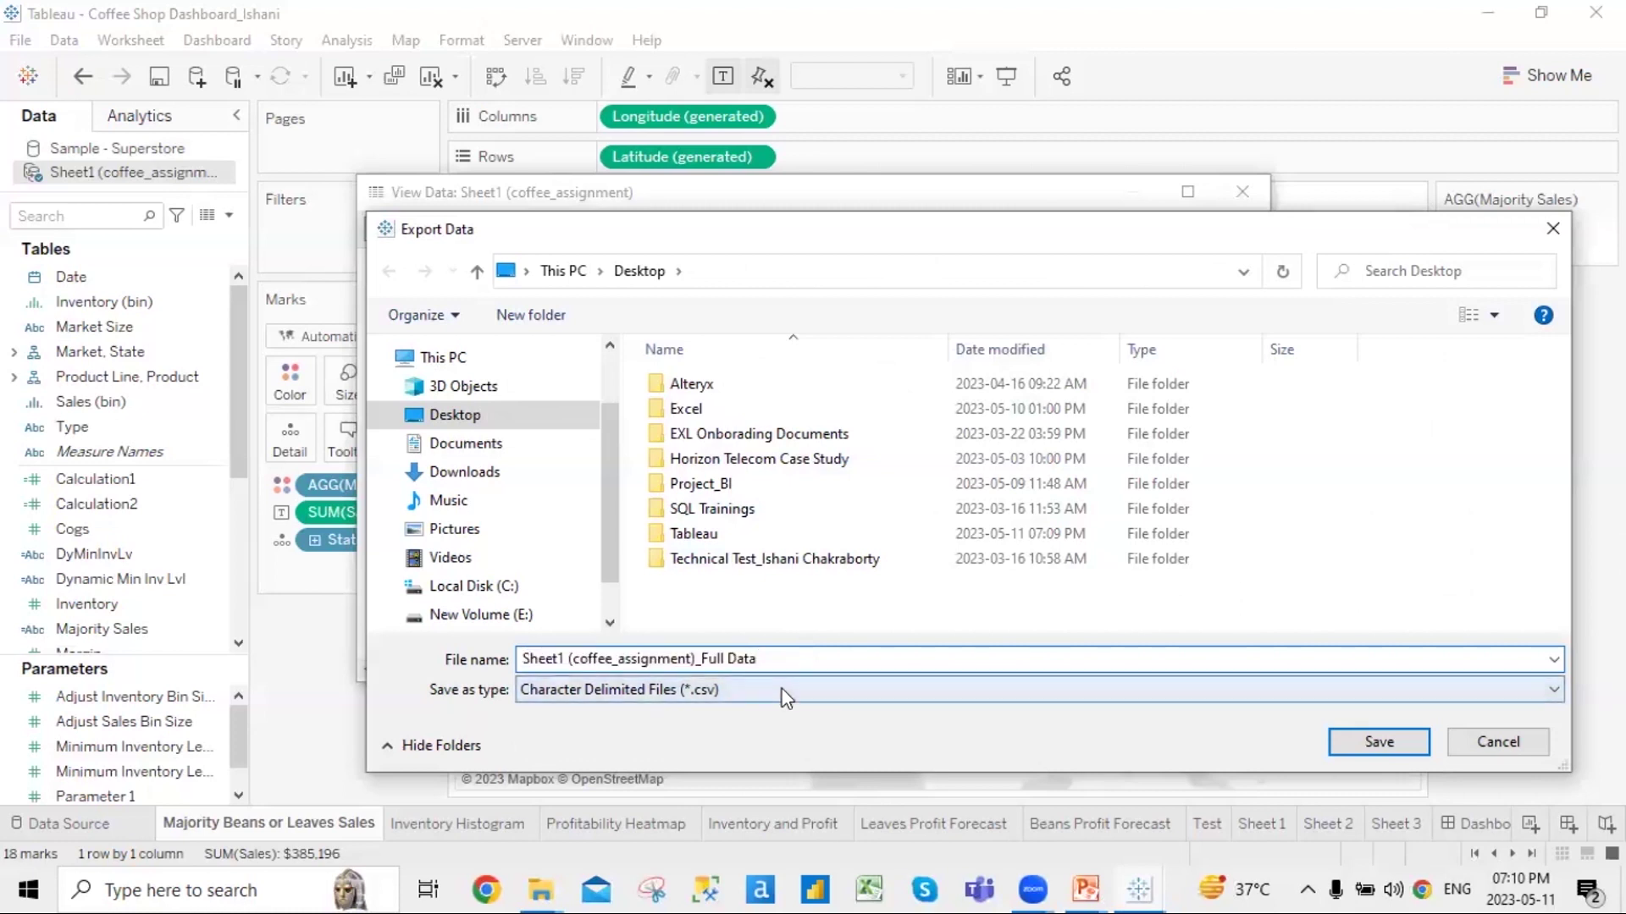
pyautogui.click(1381, 743)
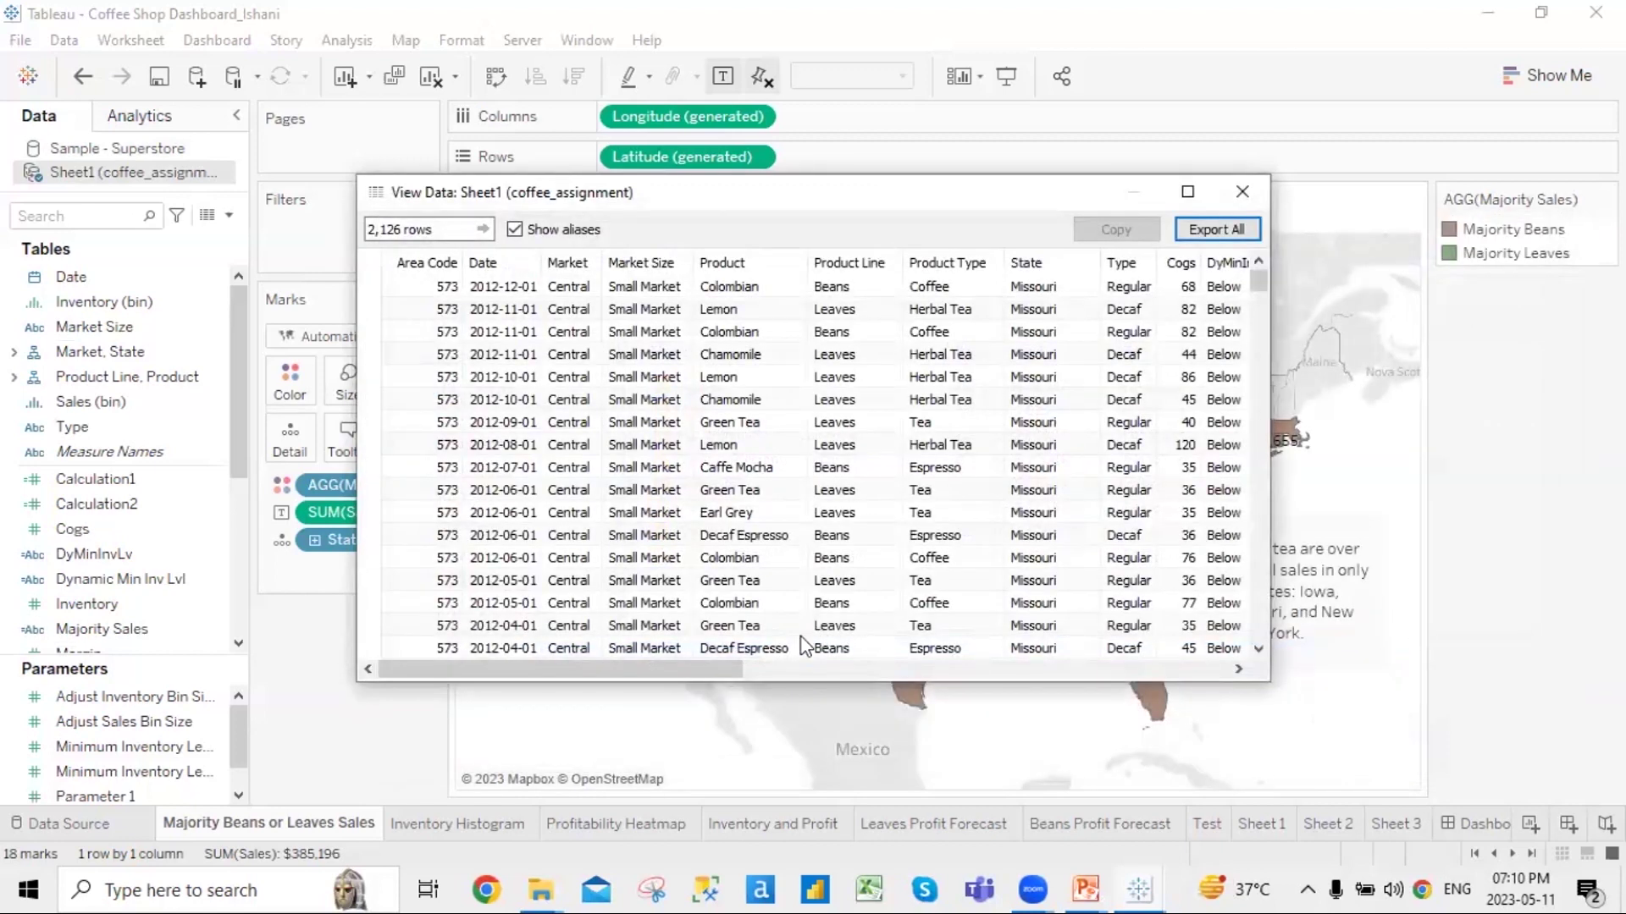
pyautogui.click(1250, 192)
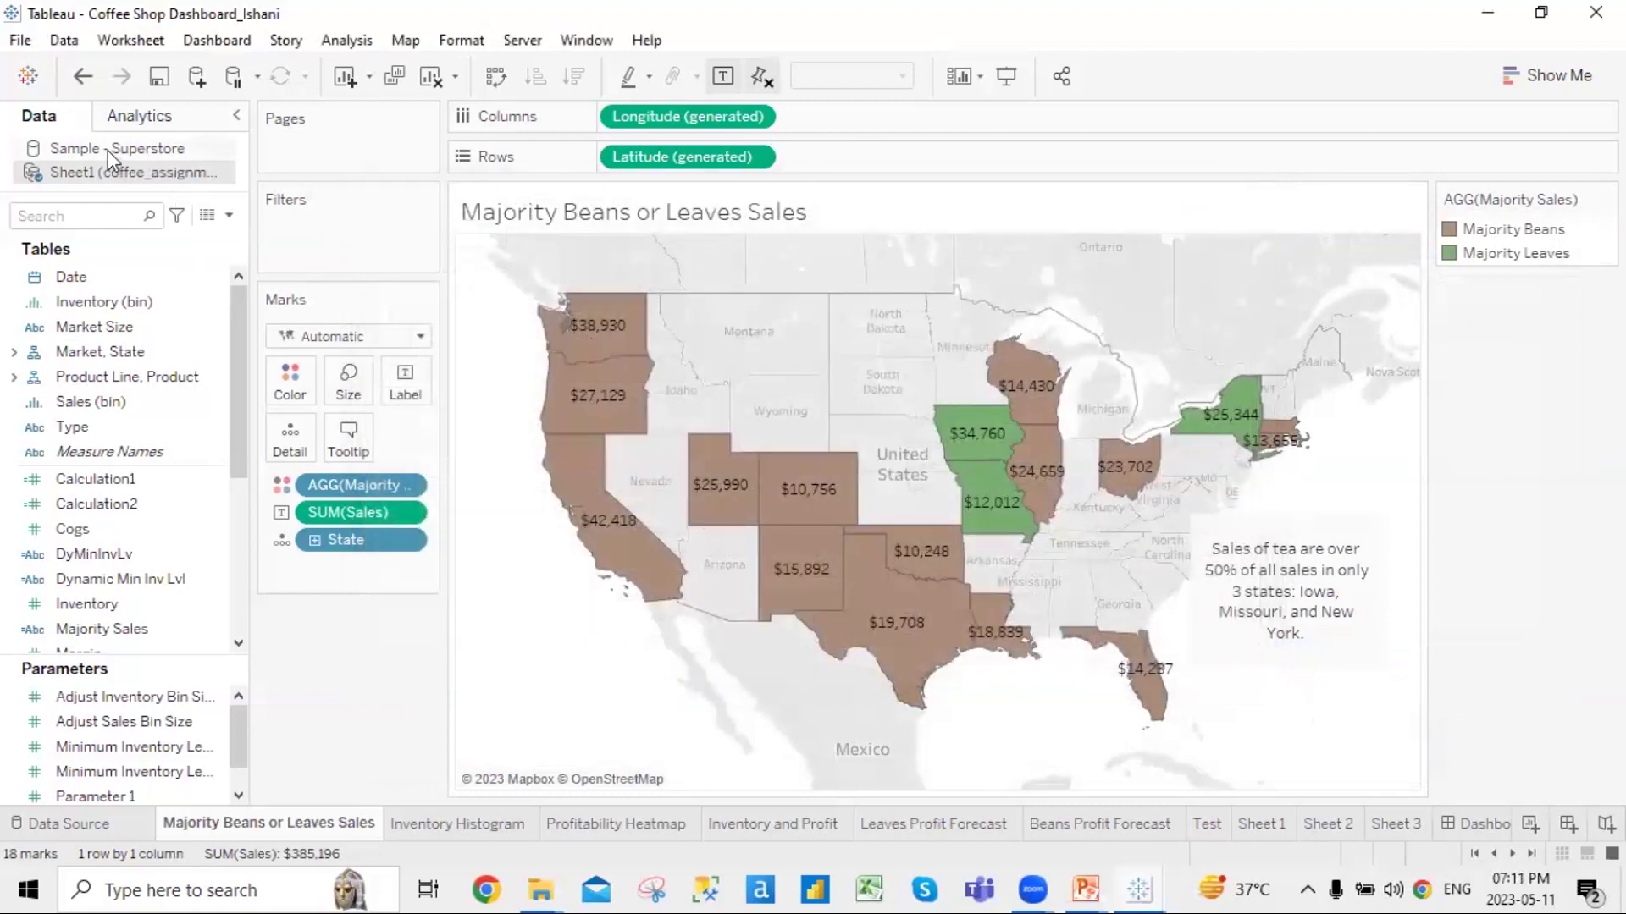
# Compare the Sample - Superstore and coffee Sheet1 field lists
pyautogui.click(109, 150)
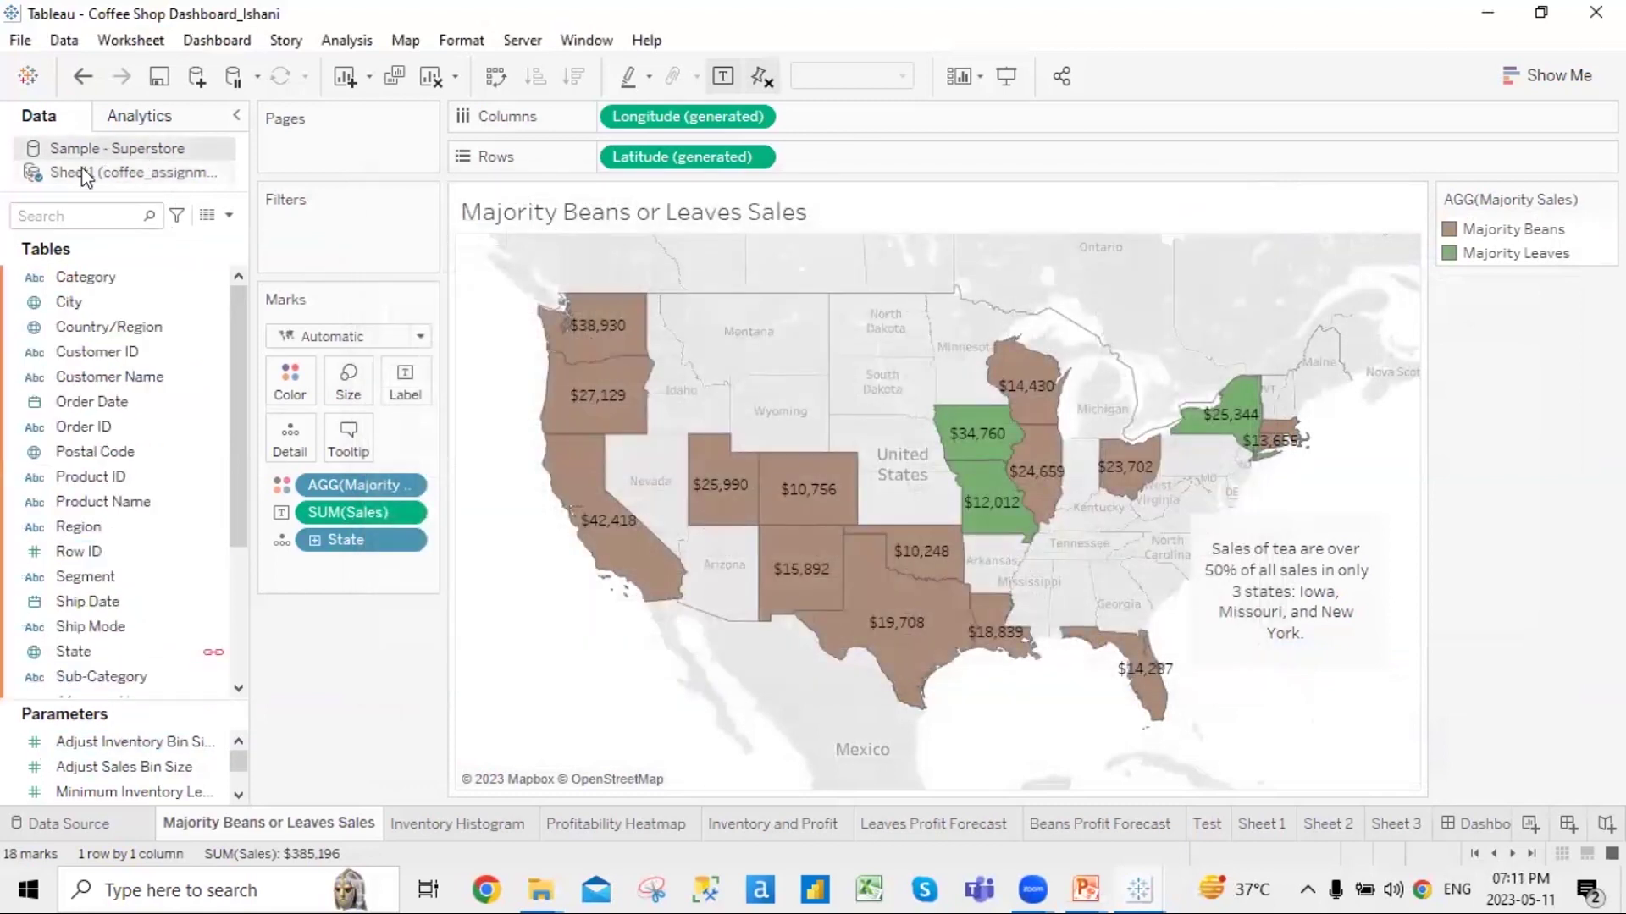
pyautogui.click(86, 174)
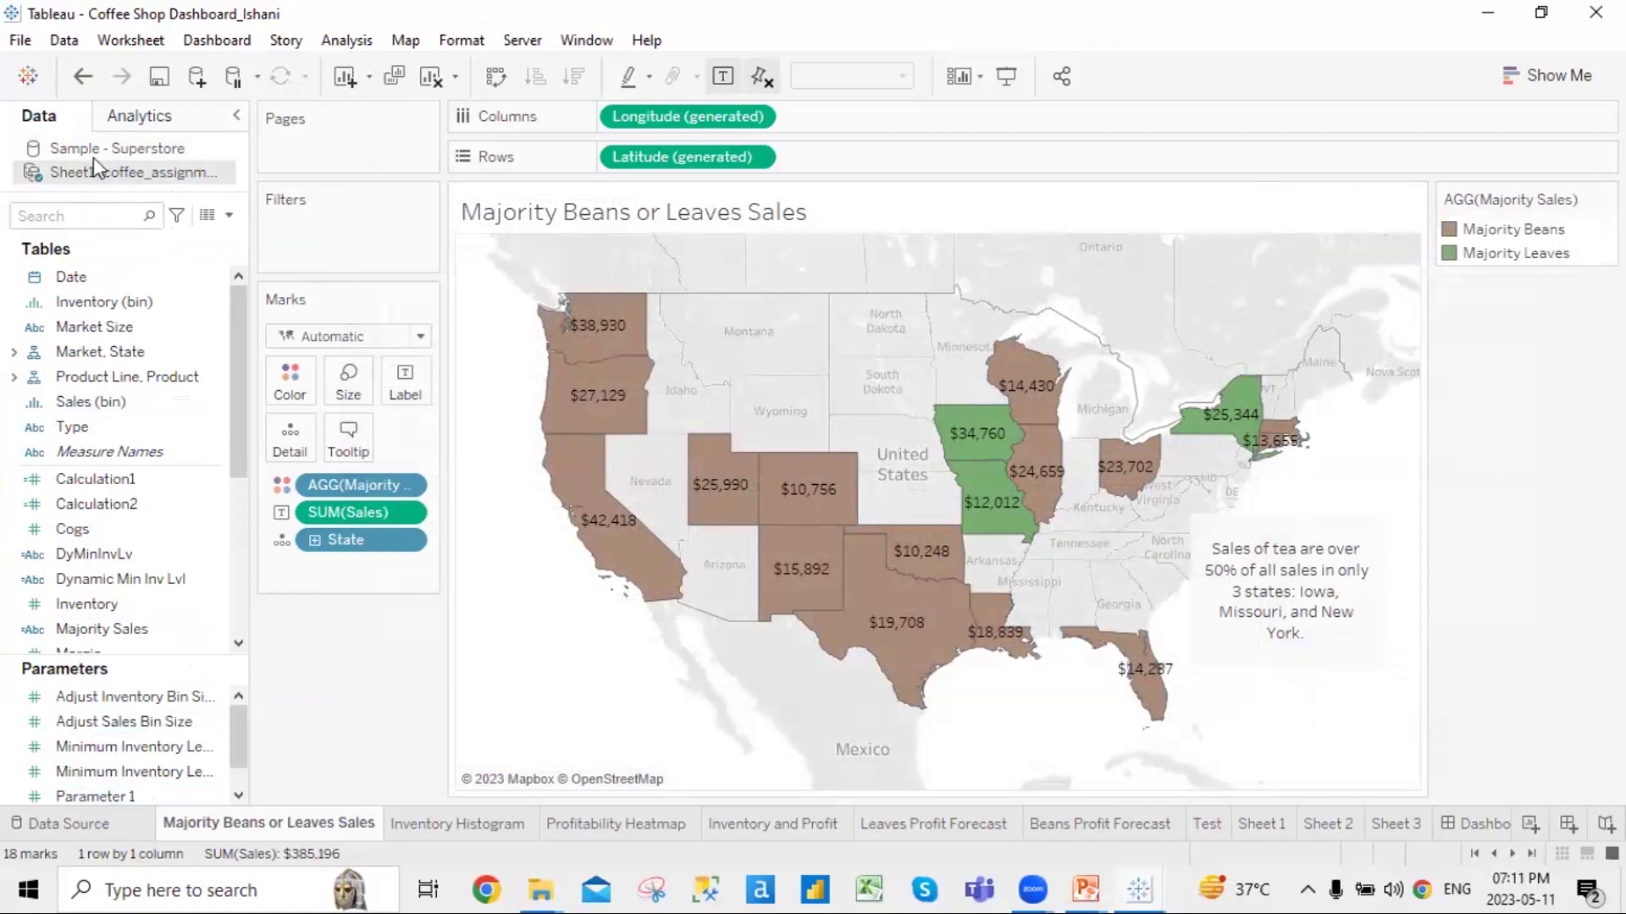
pyautogui.click(101, 153)
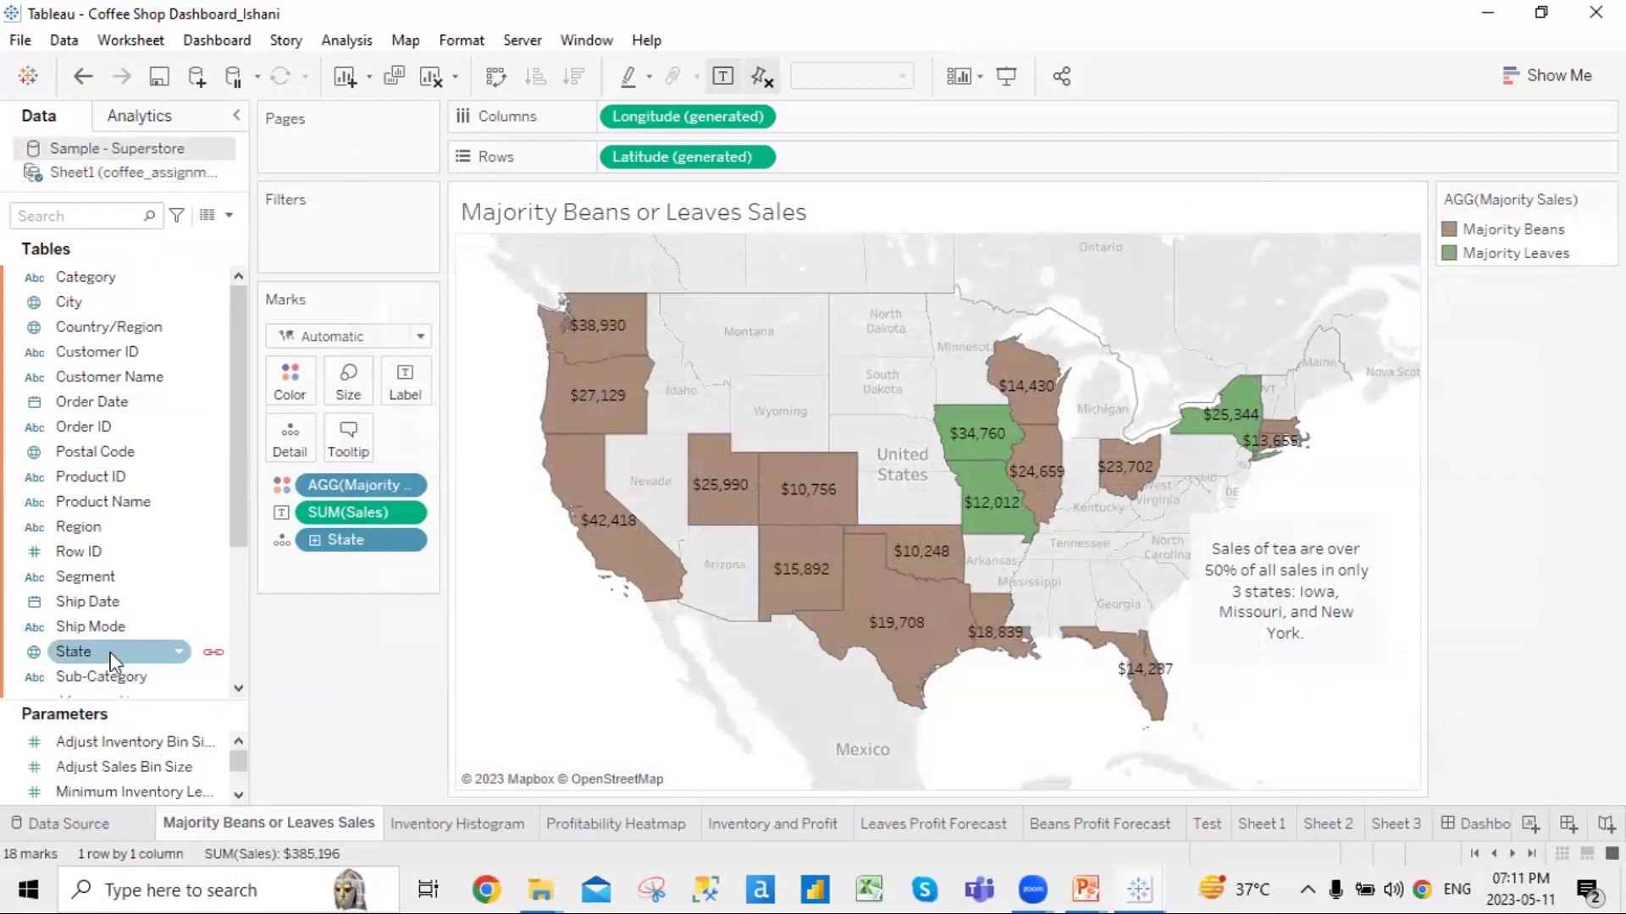
pyautogui.click(127, 171)
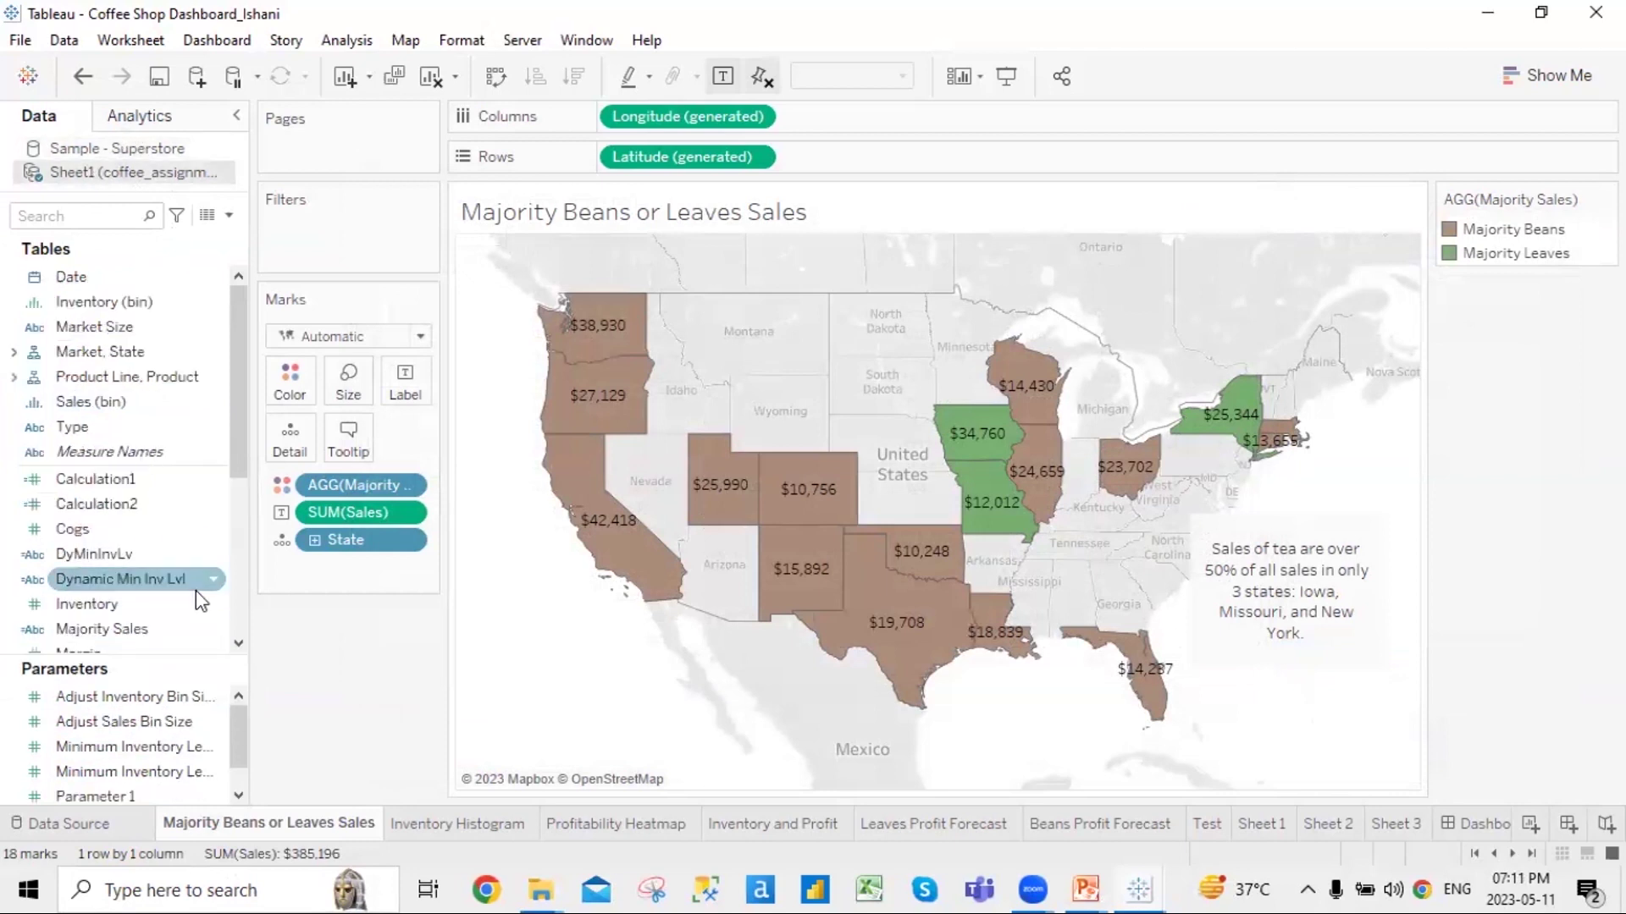
pyautogui.scroll(-3, 181, 340)
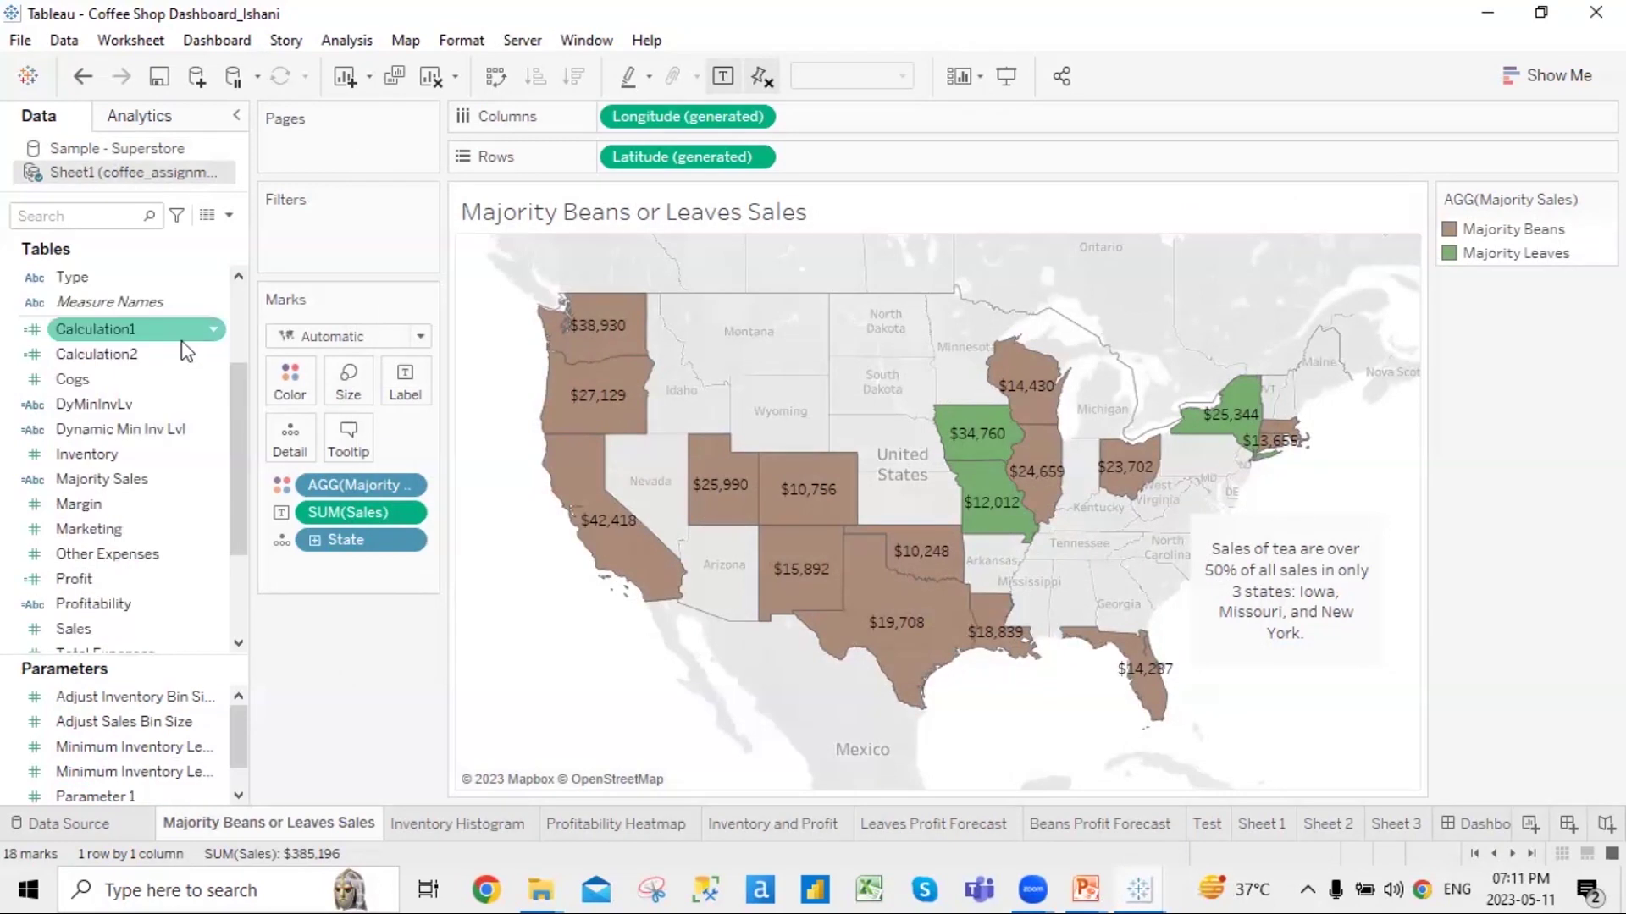
pyautogui.scroll(-3, 207, 616)
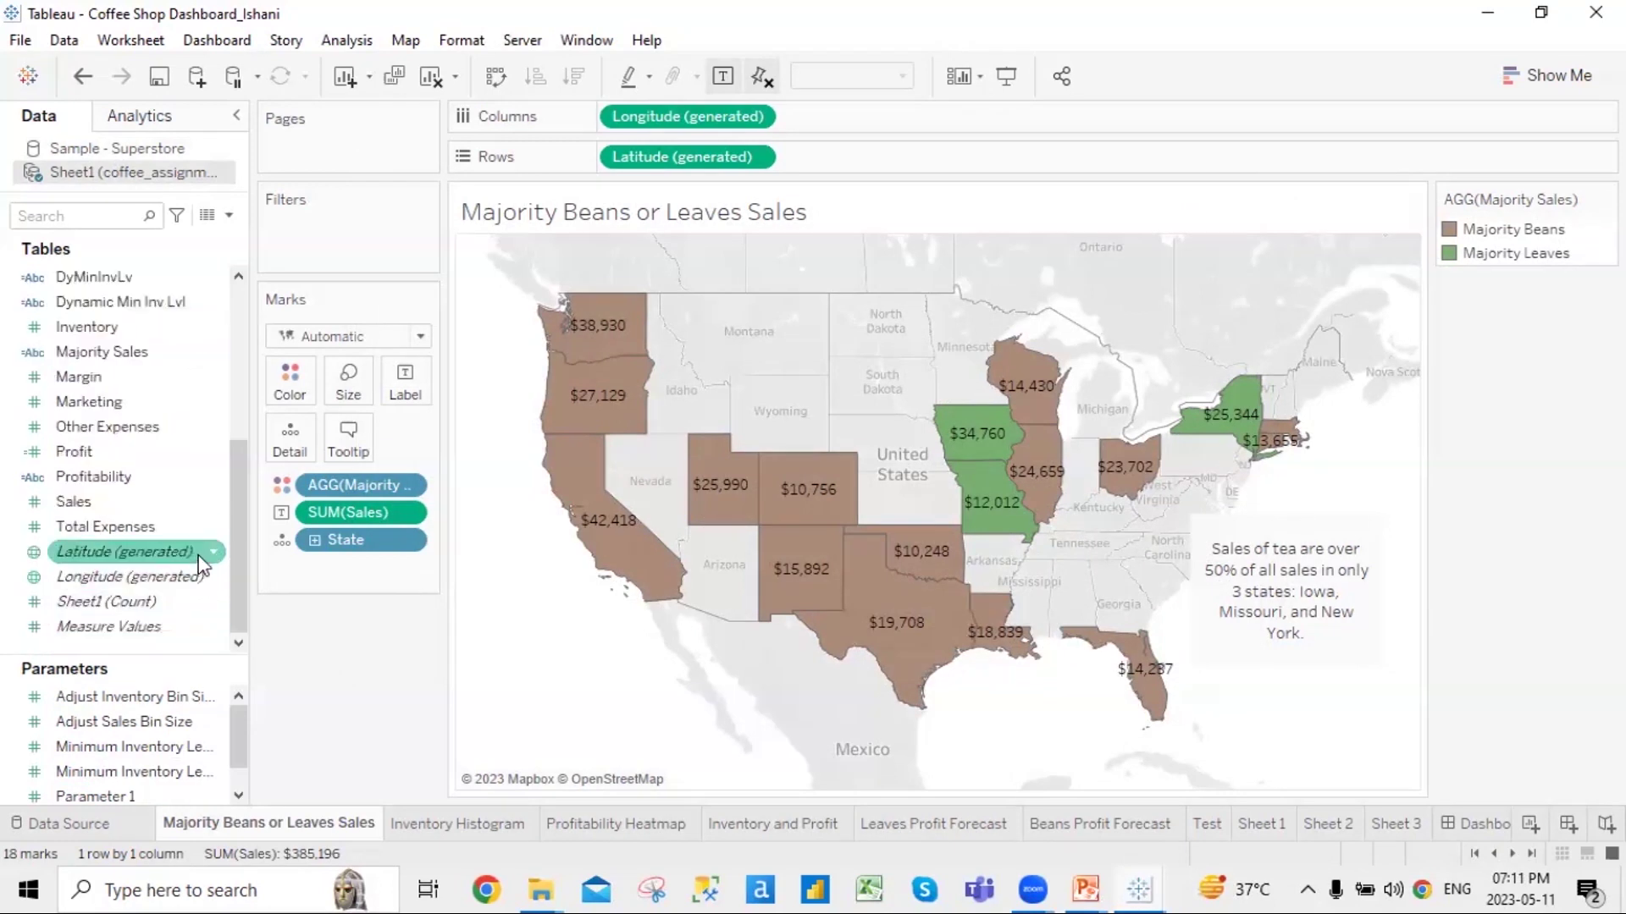
pyautogui.scroll(5, 196, 547)
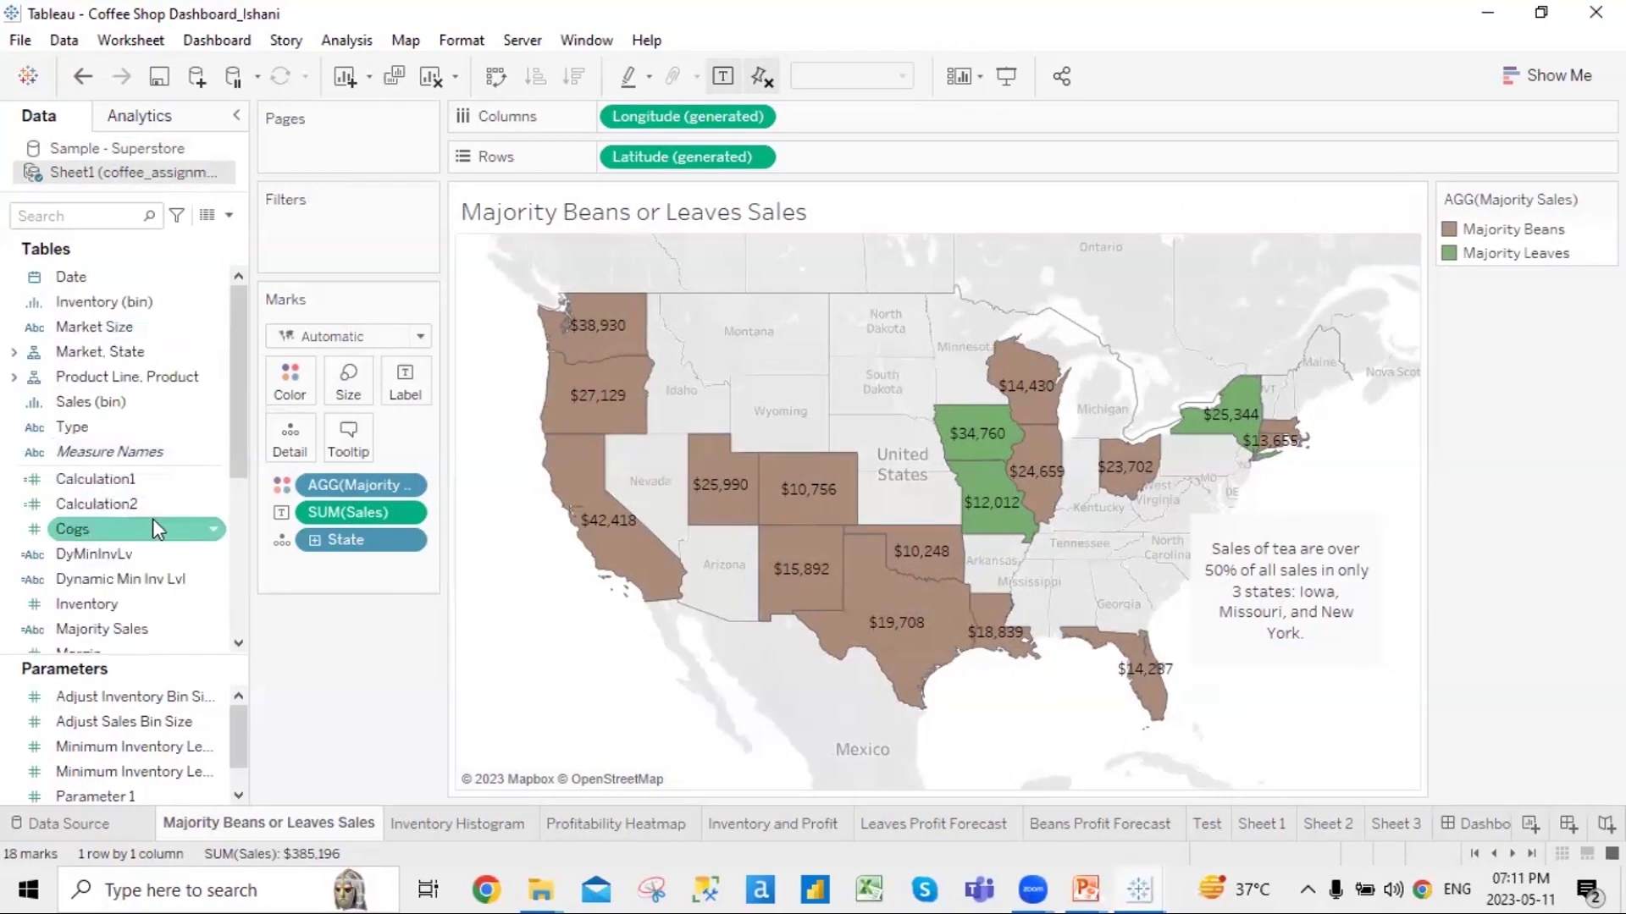
pyautogui.scroll(-2, 155, 525)
pyautogui.scroll(2, 162, 530)
# Search fields for 'st', break the State link to the coffee data, and open Sheet 1
pyautogui.click(81, 220)
pyautogui.write('st')
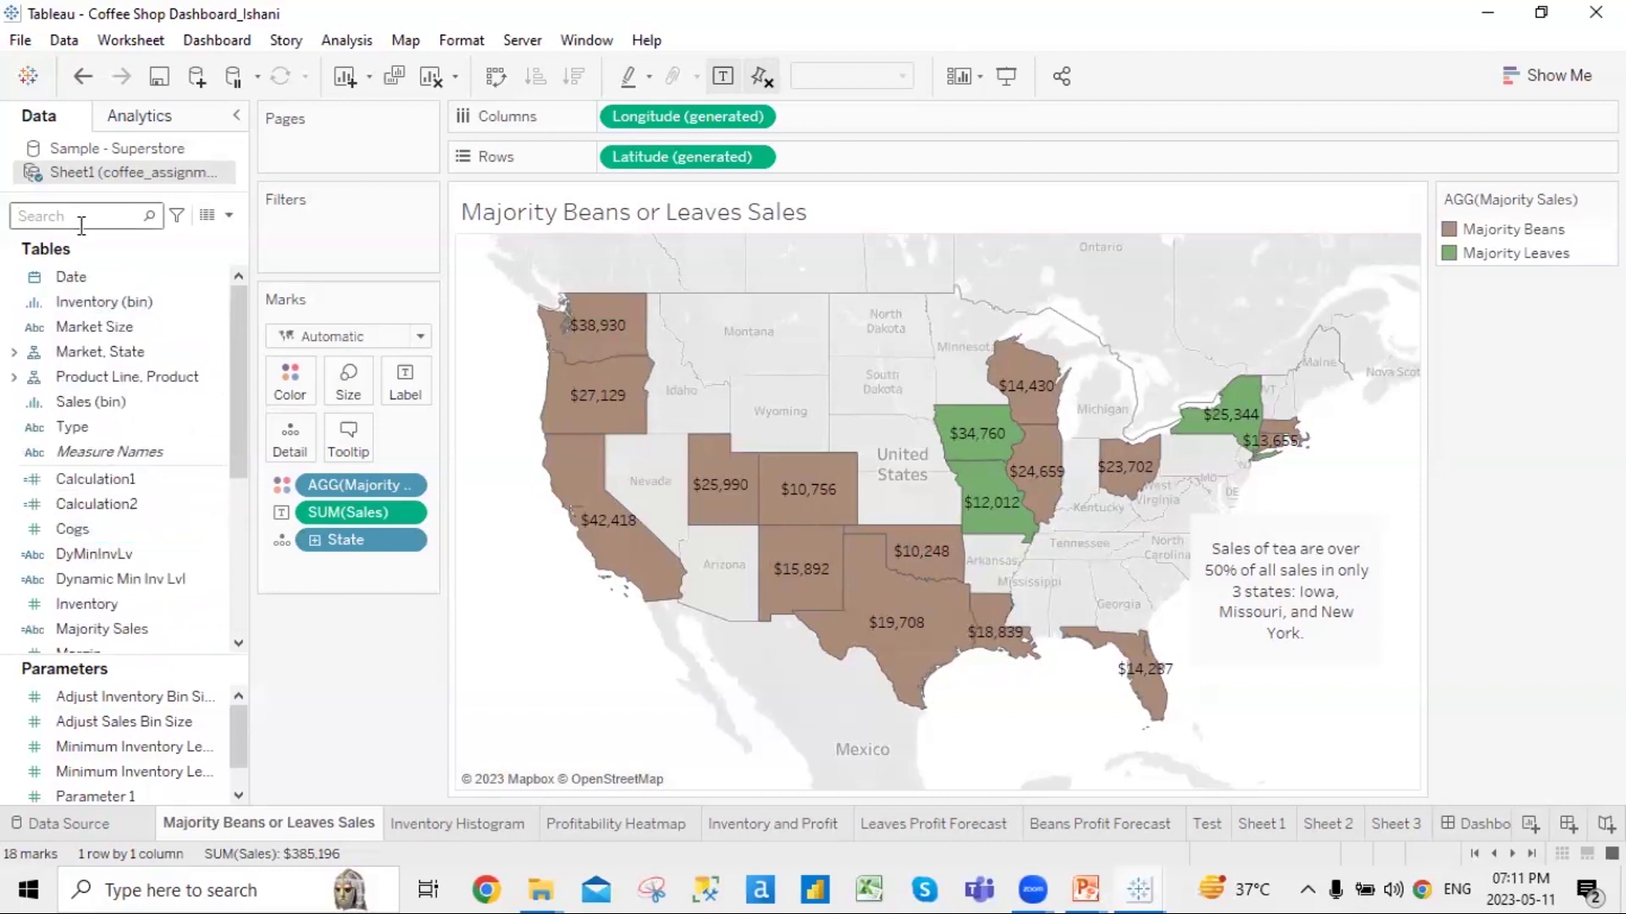
pyautogui.click(101, 156)
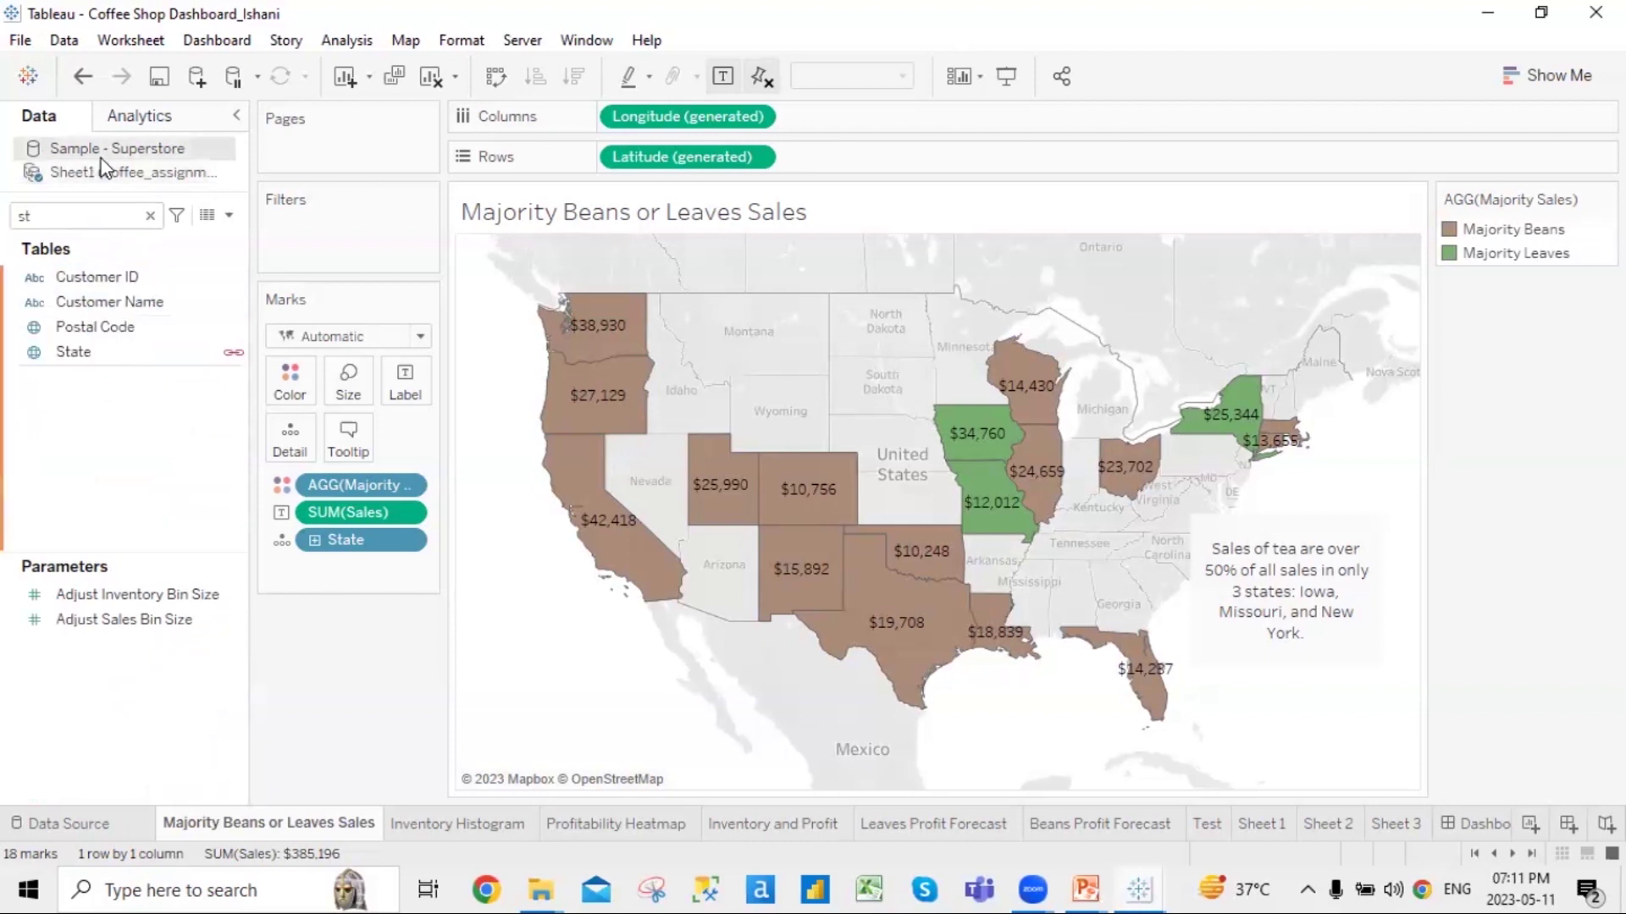
pyautogui.click(235, 353)
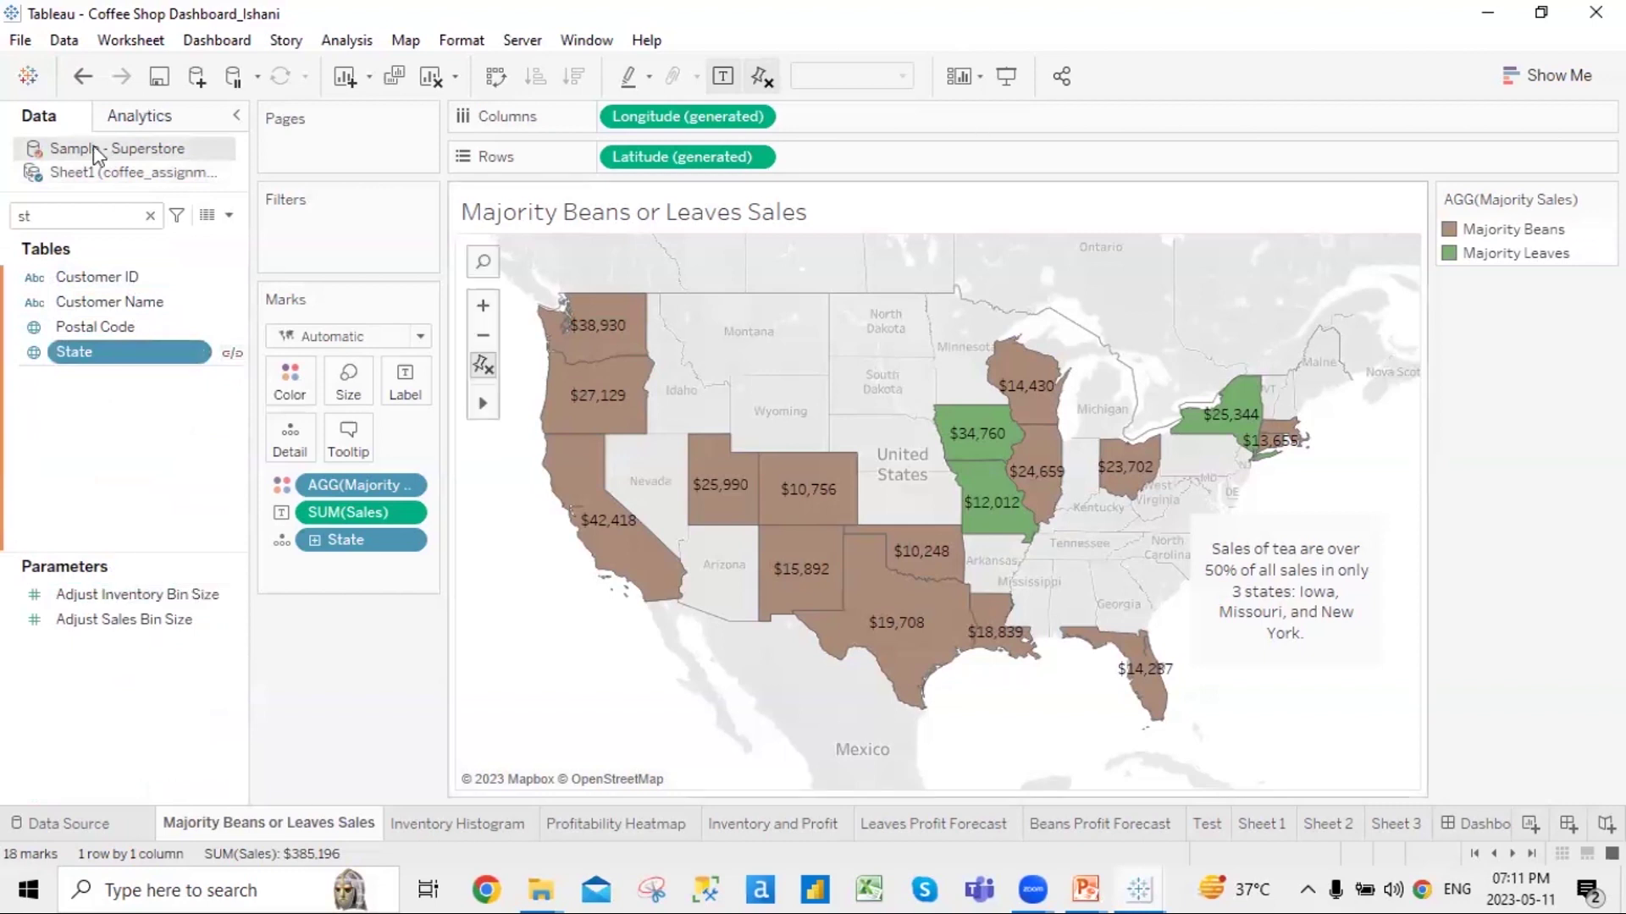
pyautogui.click(95, 172)
pyautogui.click(150, 215)
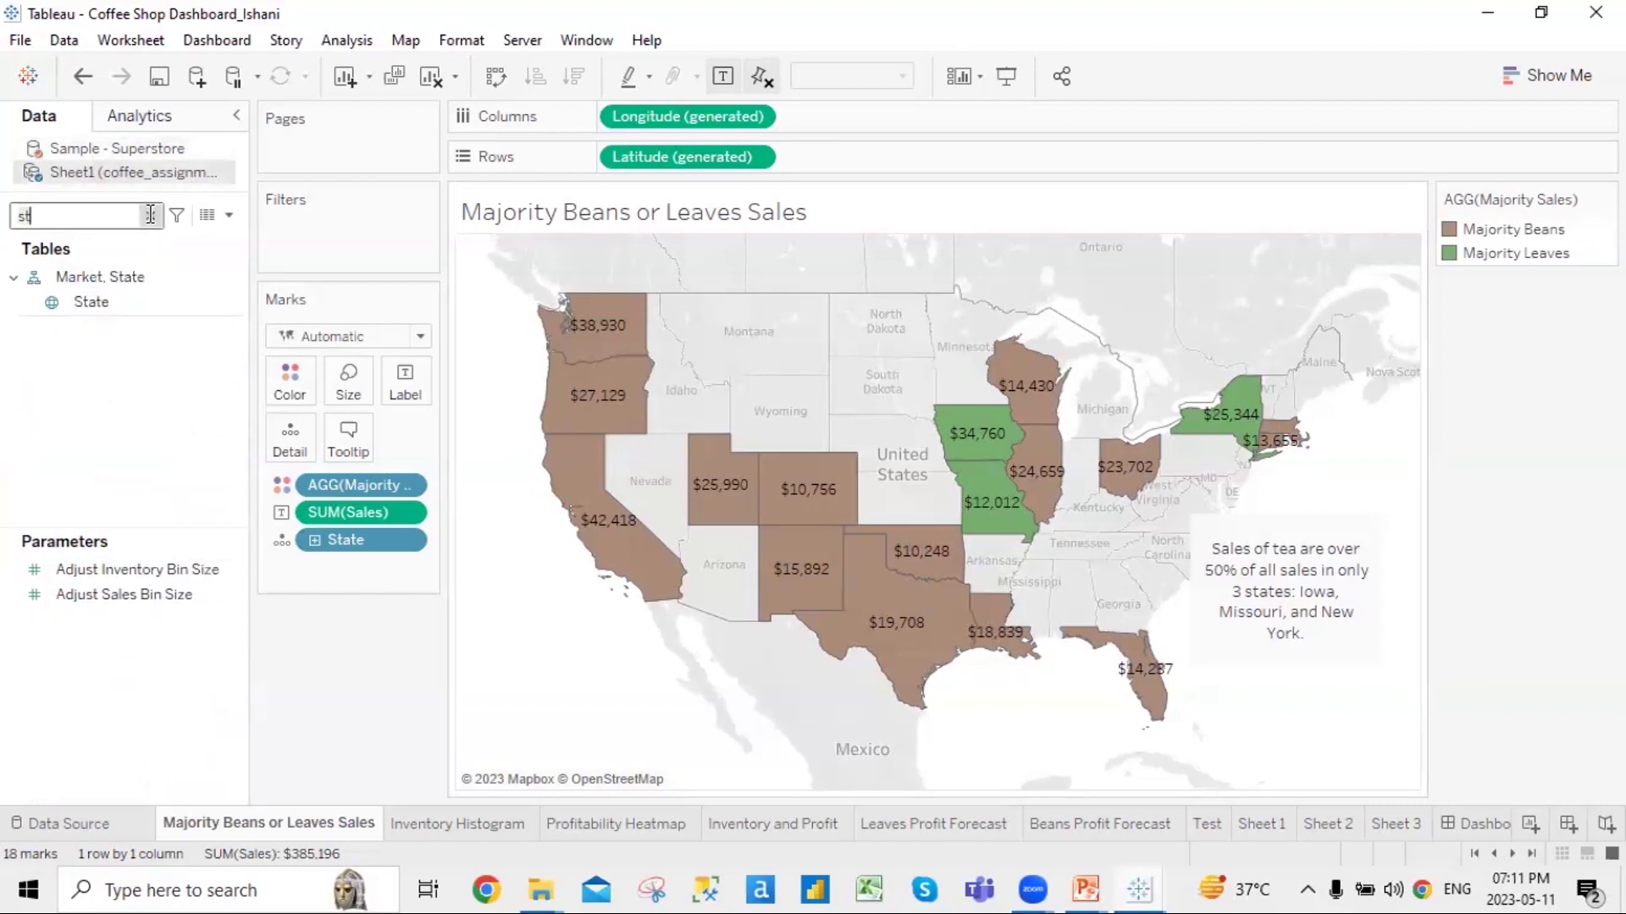
pyautogui.click(1262, 823)
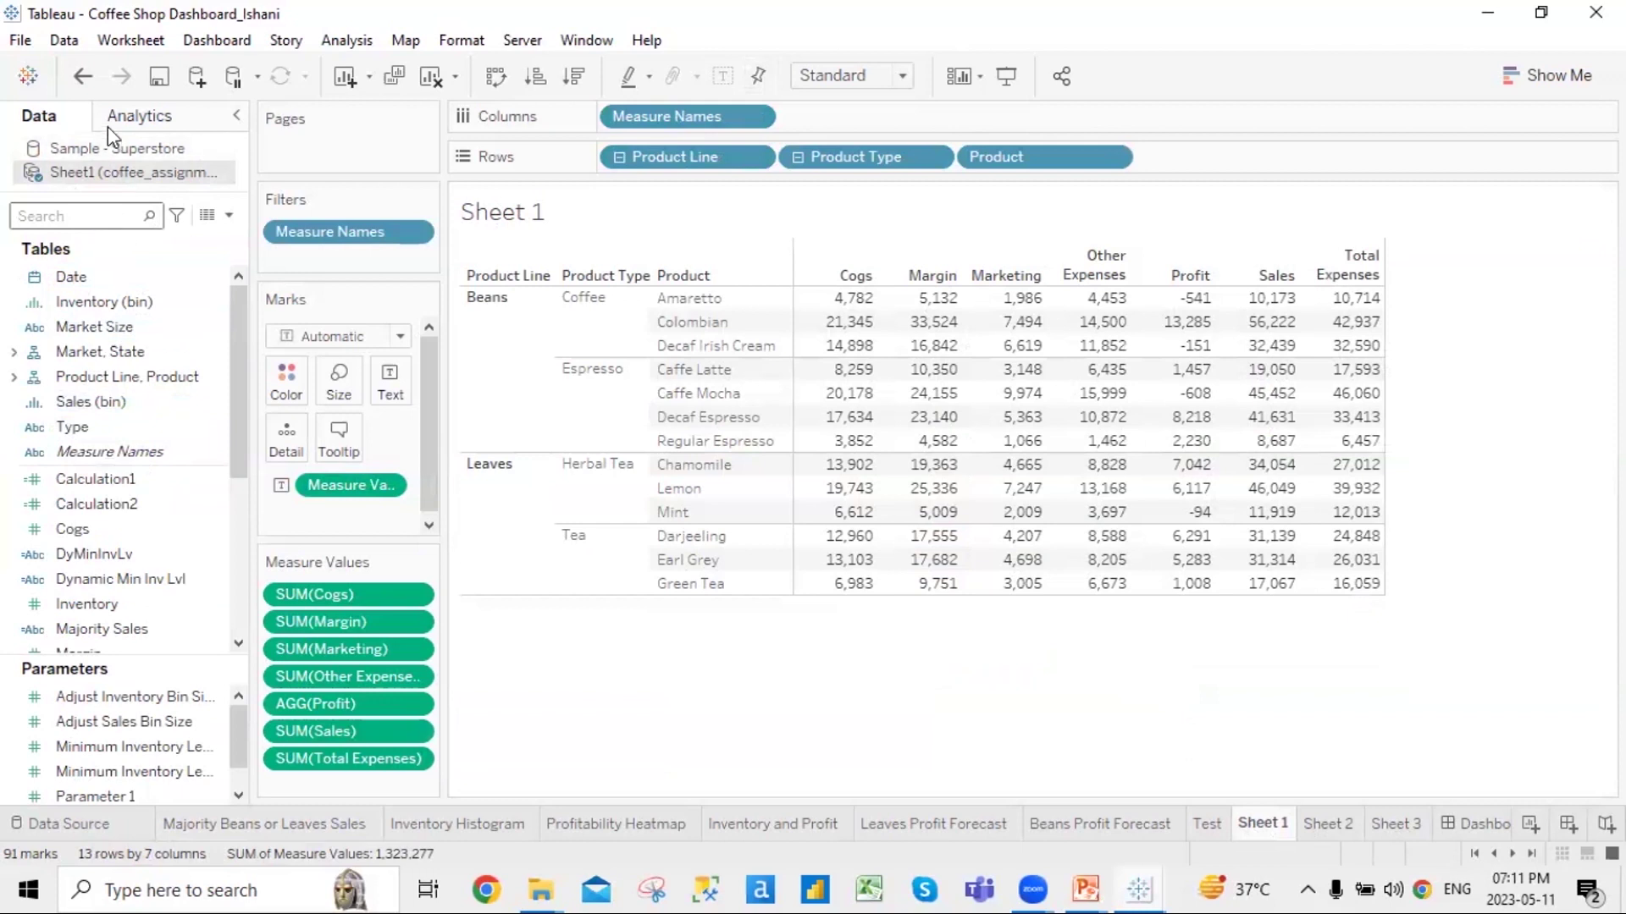
# Add Superstore's Segment to Rows after Product Line and dismiss the no-relationship warning
pyautogui.click(107, 149)
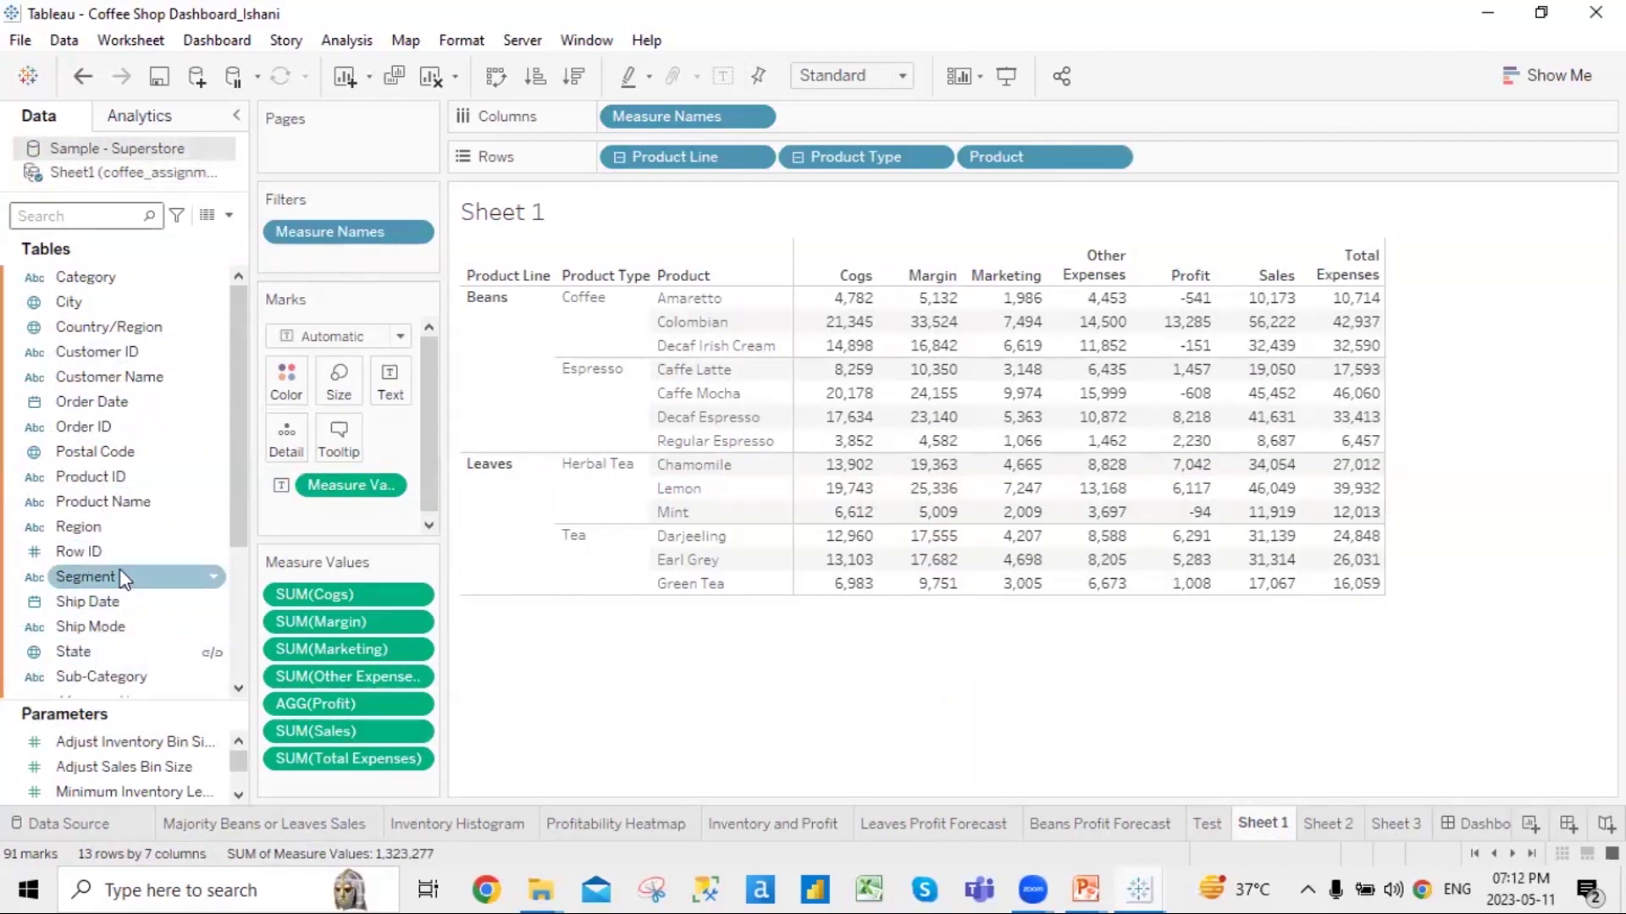
pyautogui.moveTo(129, 570)
pyautogui.mouseDown()
pyautogui.moveTo(858, 99)
pyautogui.moveTo(816, 155)
pyautogui.moveTo(788, 155)
pyautogui.mouseUp()
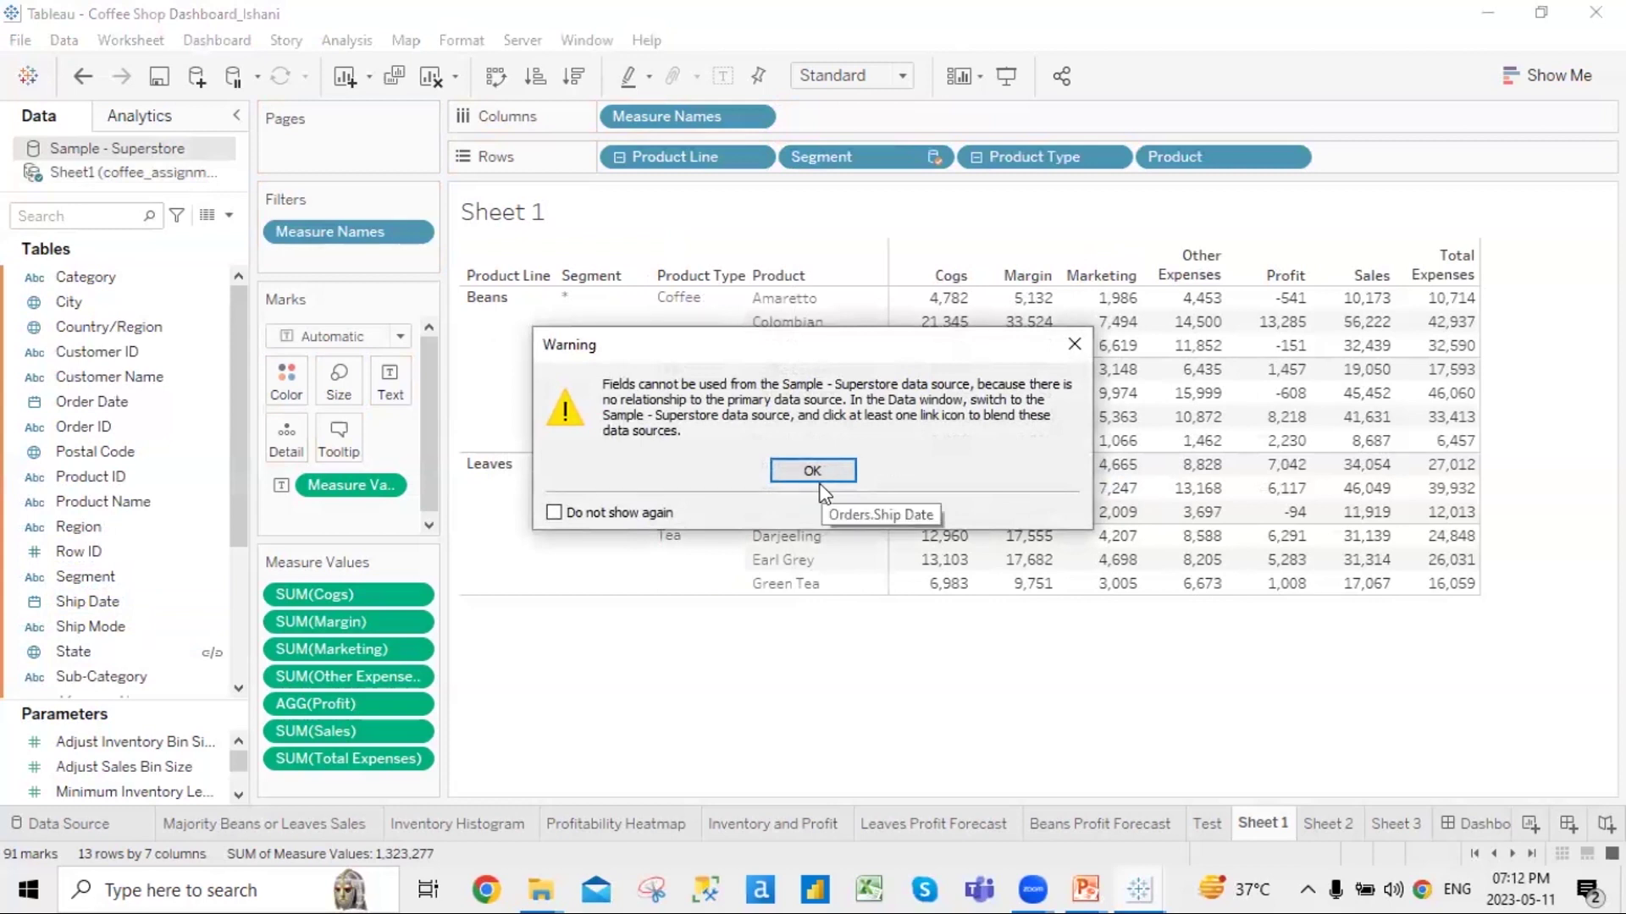
pyautogui.click(1073, 338)
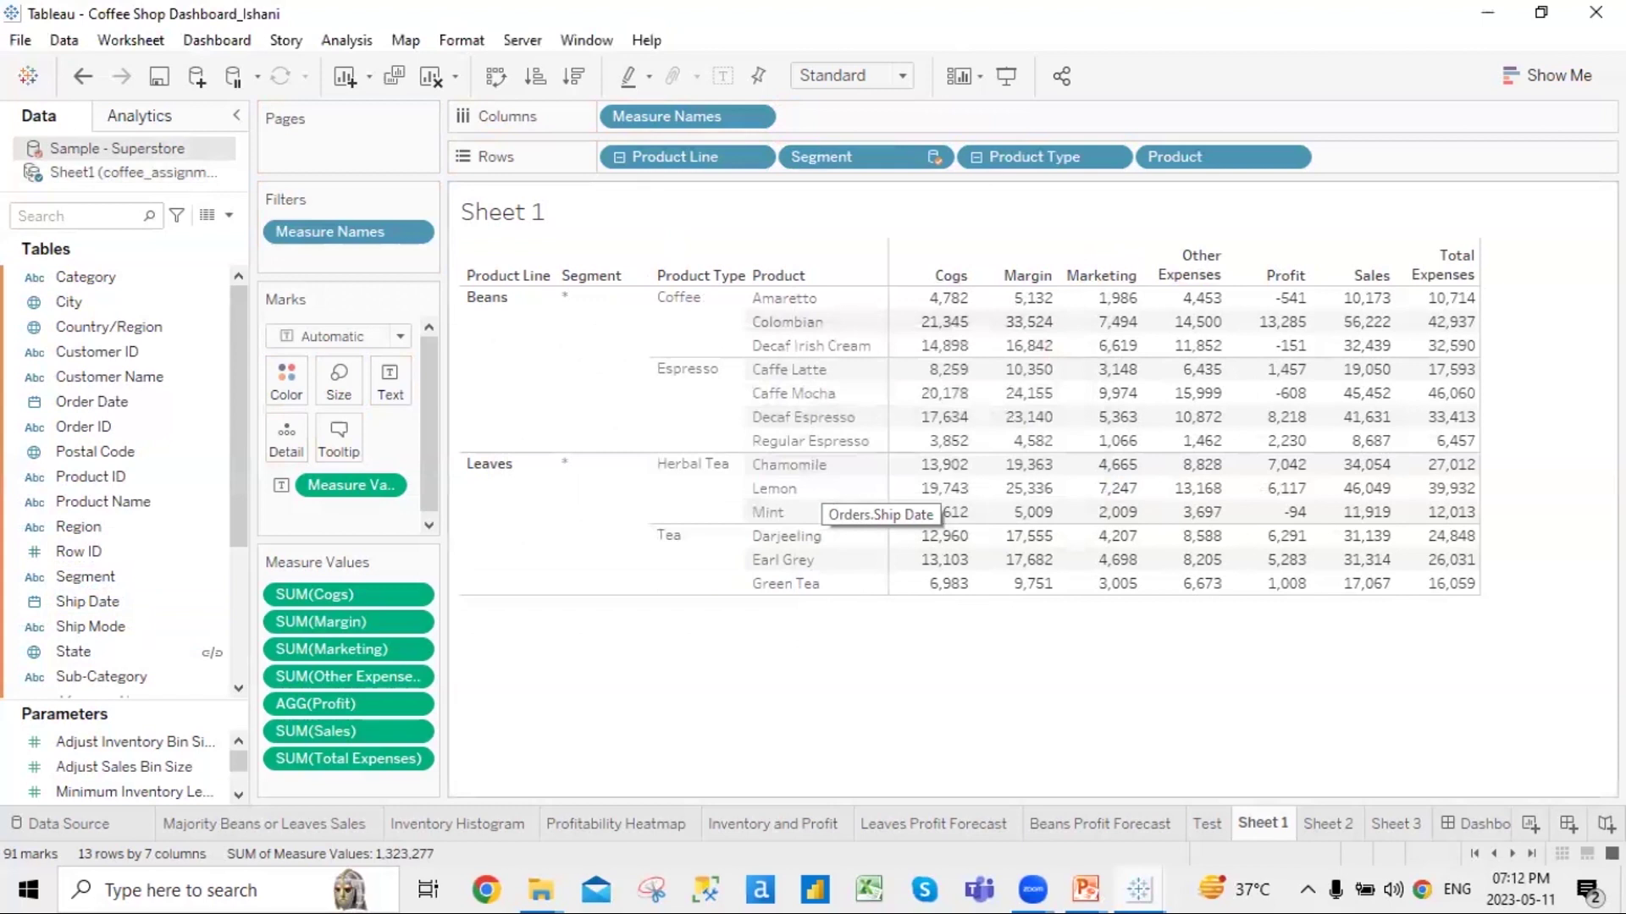
pyautogui.rightClick(903, 164)
pyautogui.press('Escape')
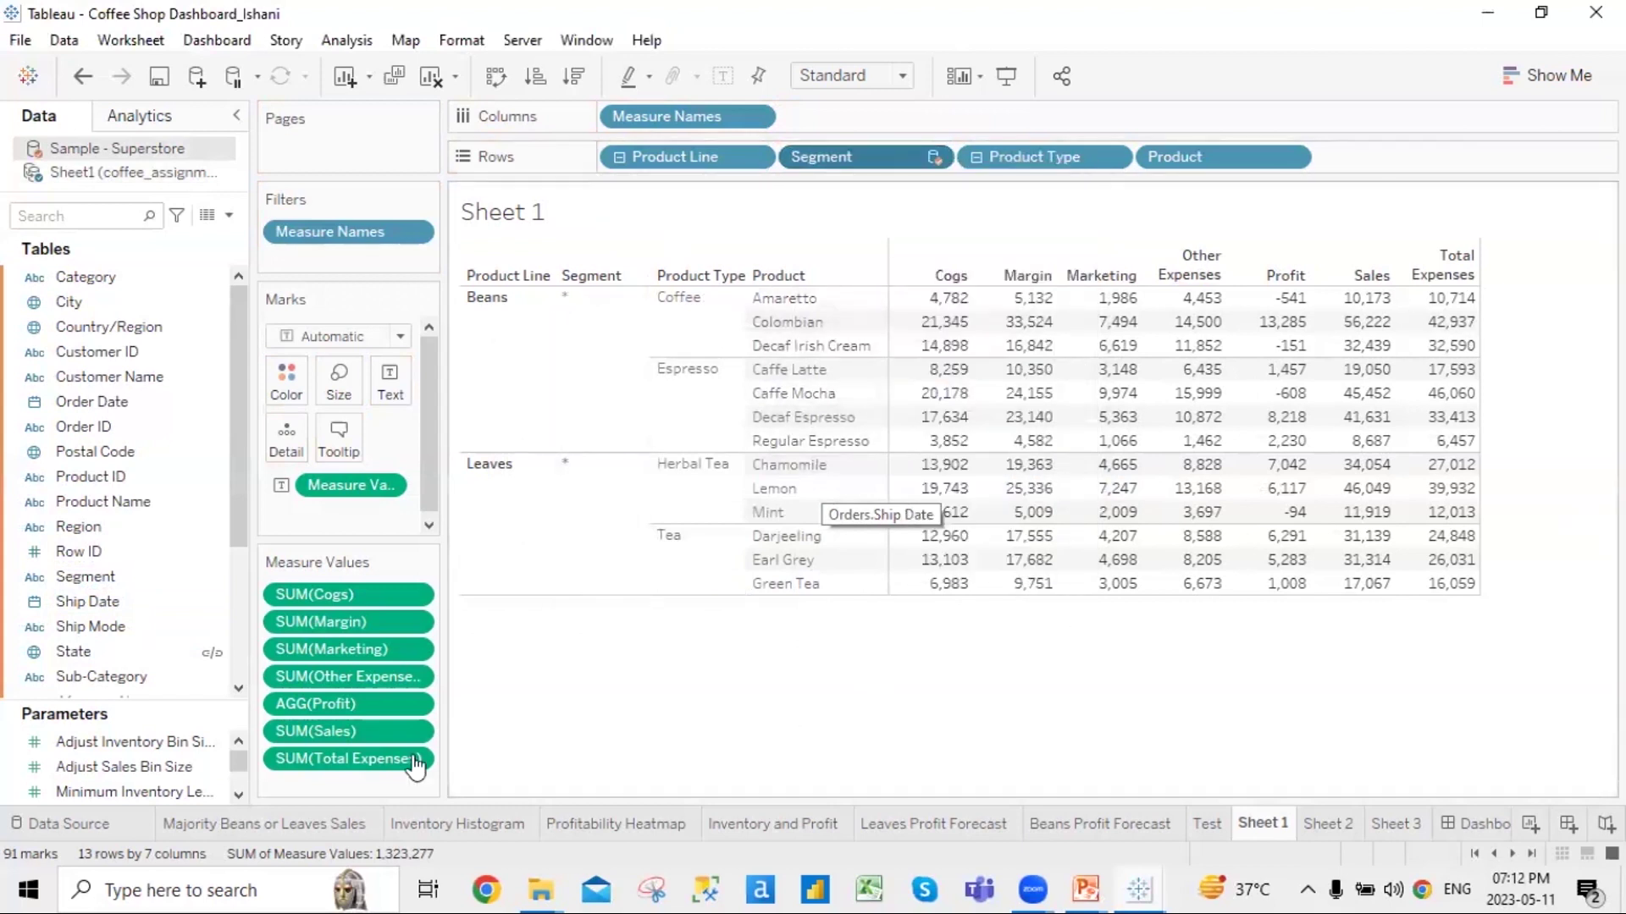
# Re-add Segment after Product in Rows, then drag it back off the Rows shelf
pyautogui.moveTo(414, 766); pyautogui.dragTo(207, 657)
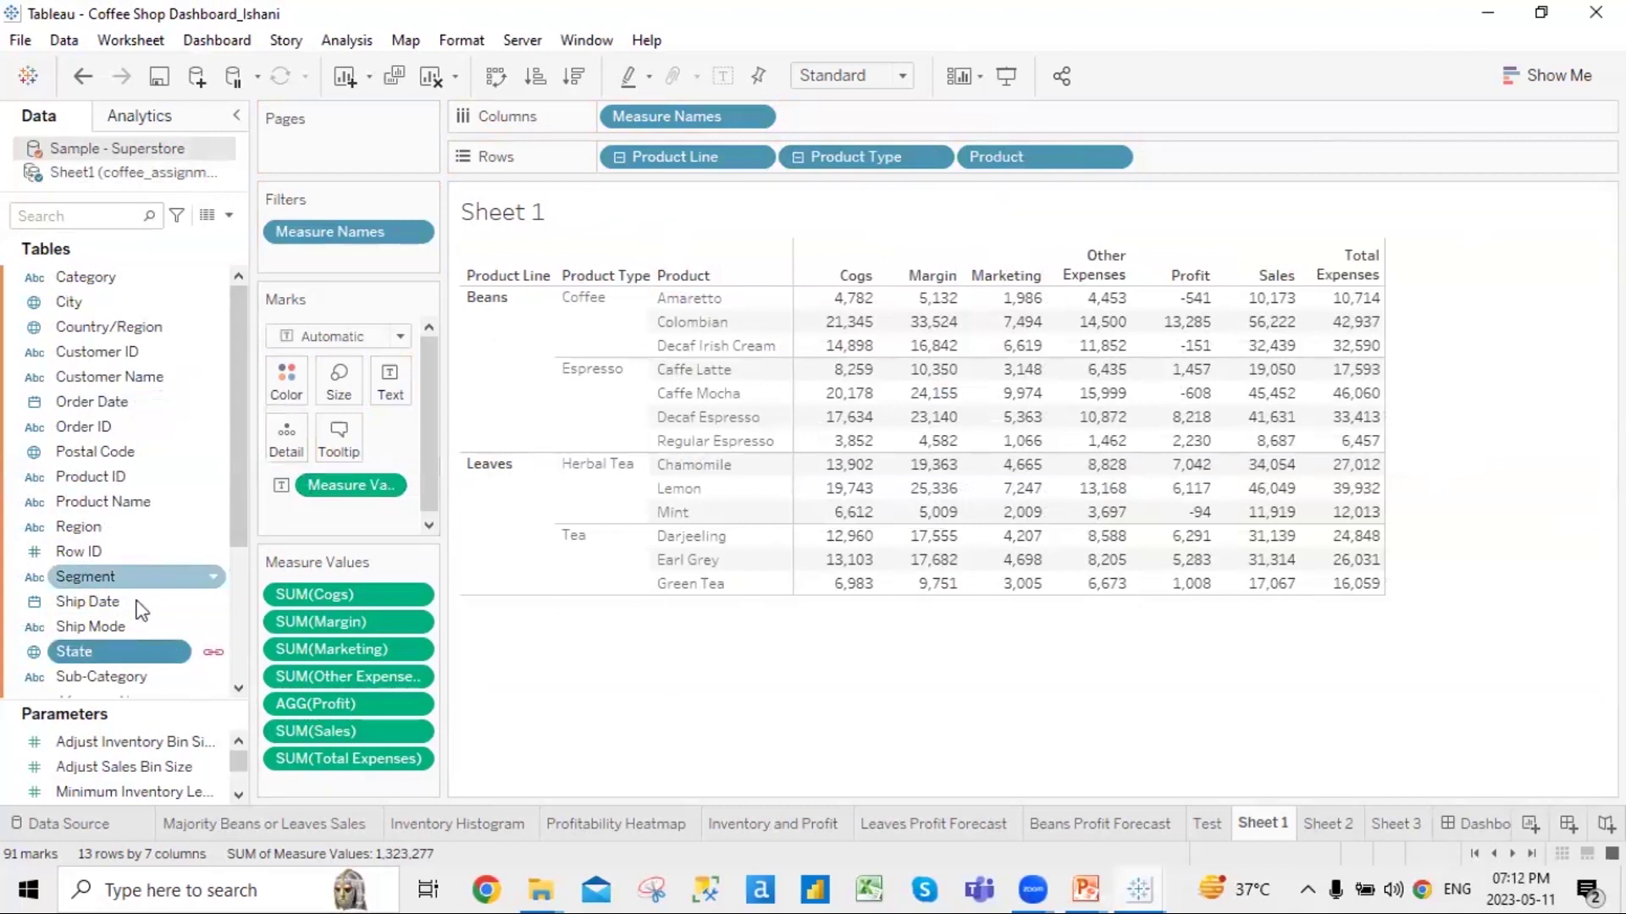
pyautogui.moveTo(127, 577)
pyautogui.mouseDown()
pyautogui.moveTo(465, 320)
pyautogui.moveTo(814, 159)
pyautogui.moveTo(784, 159)
pyautogui.mouseUp()
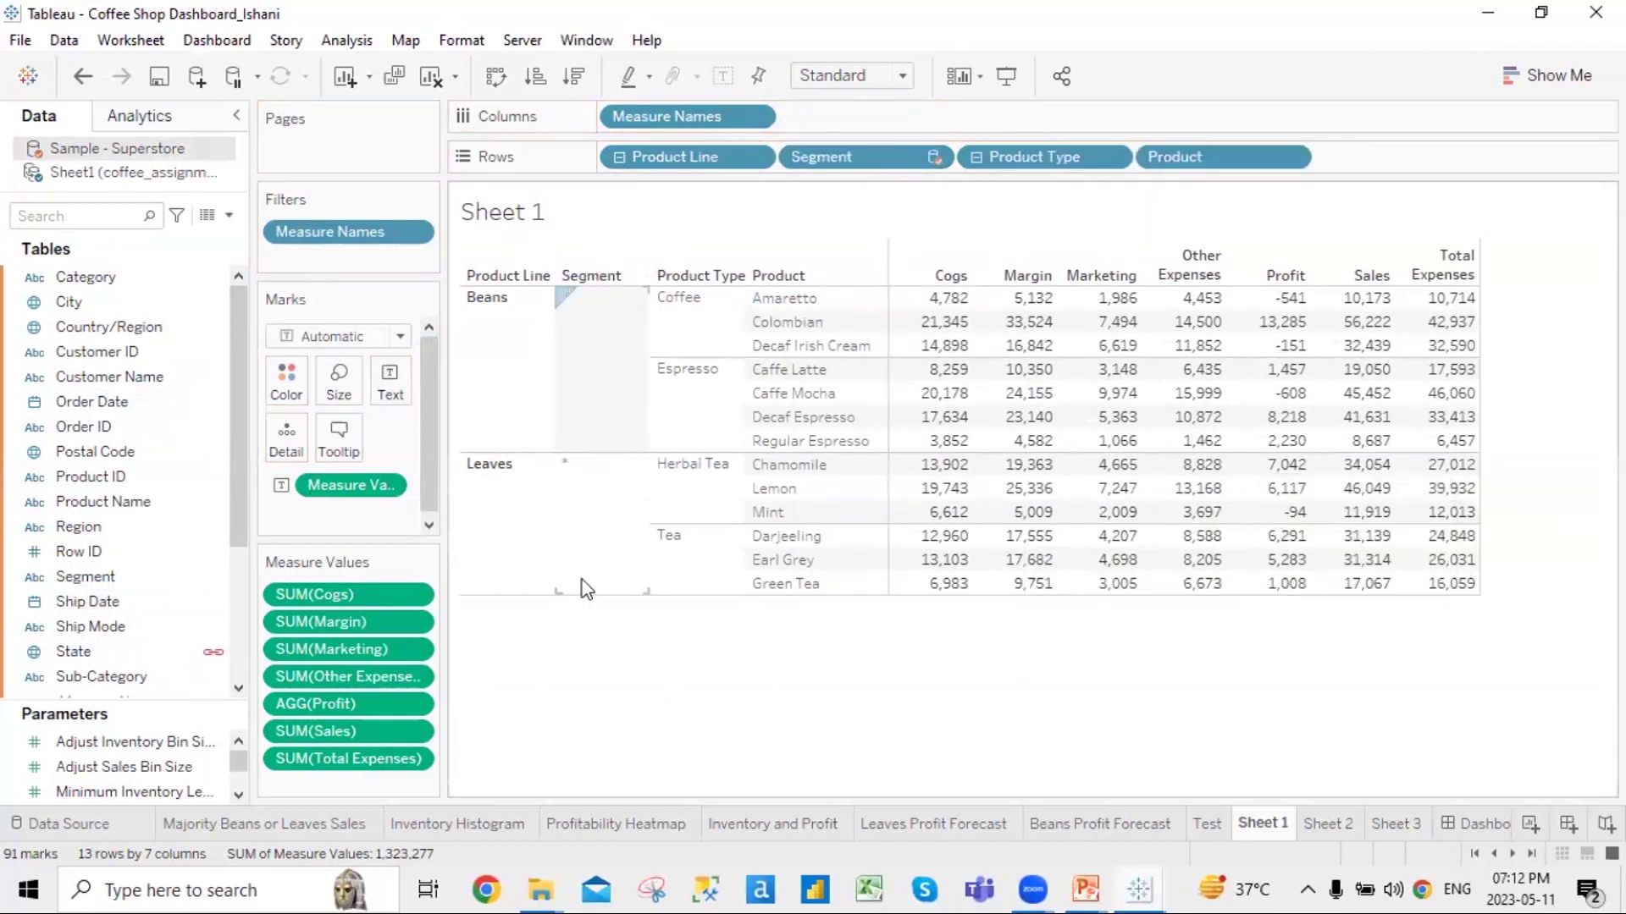
pyautogui.moveTo(857, 157); pyautogui.dragTo(1402, 161)
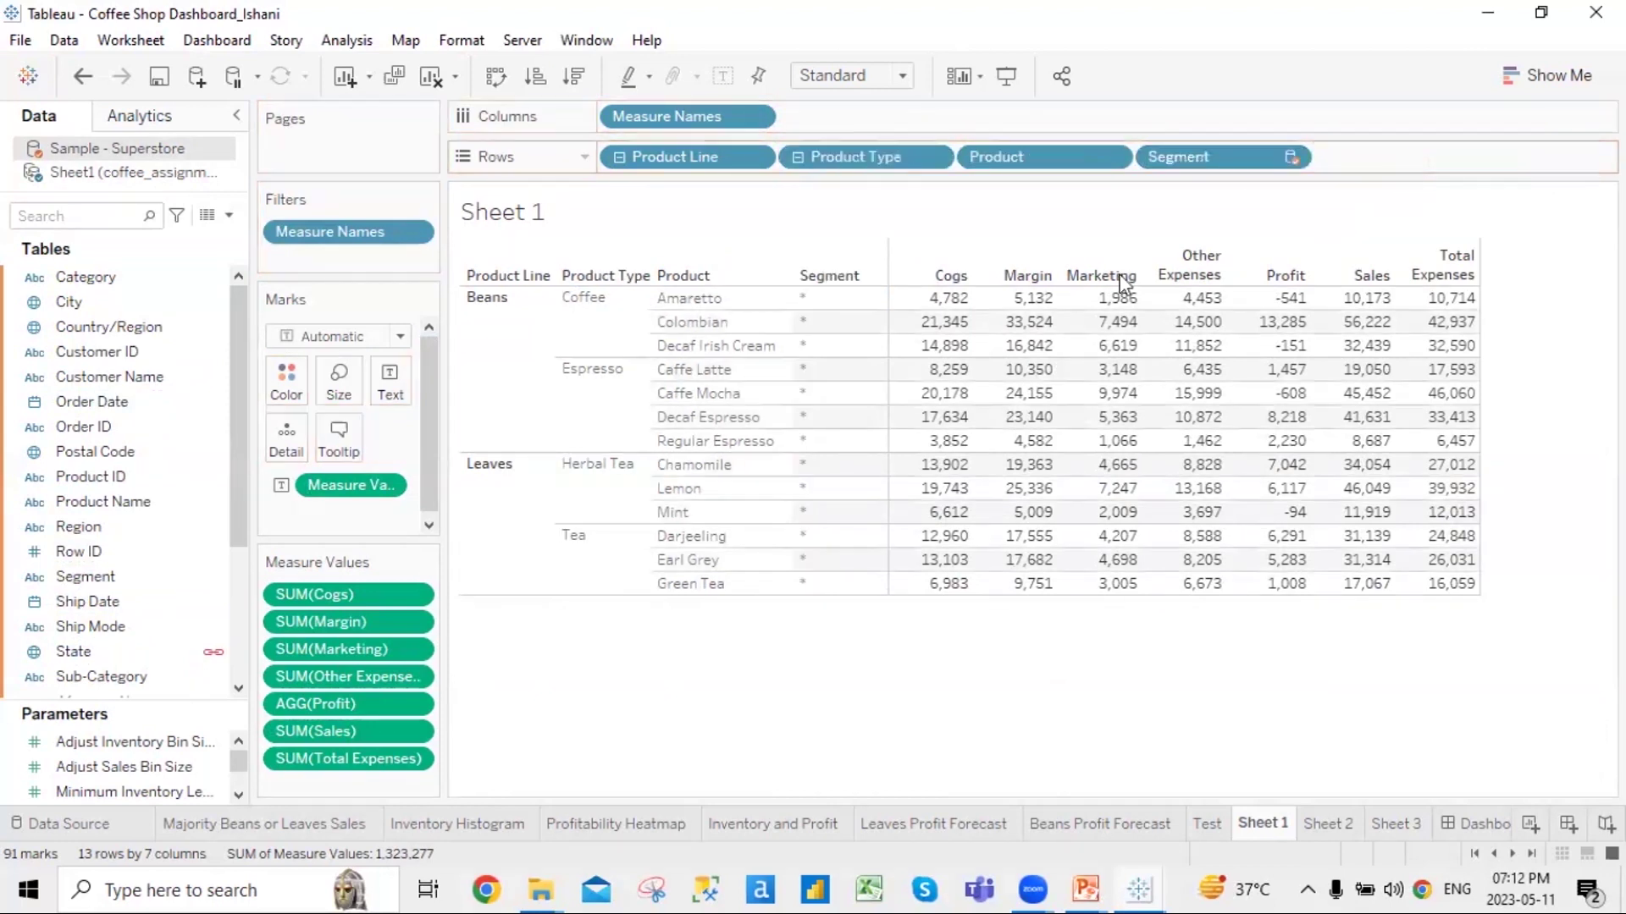
pyautogui.moveTo(1234, 158); pyautogui.dragTo(1083, 747)
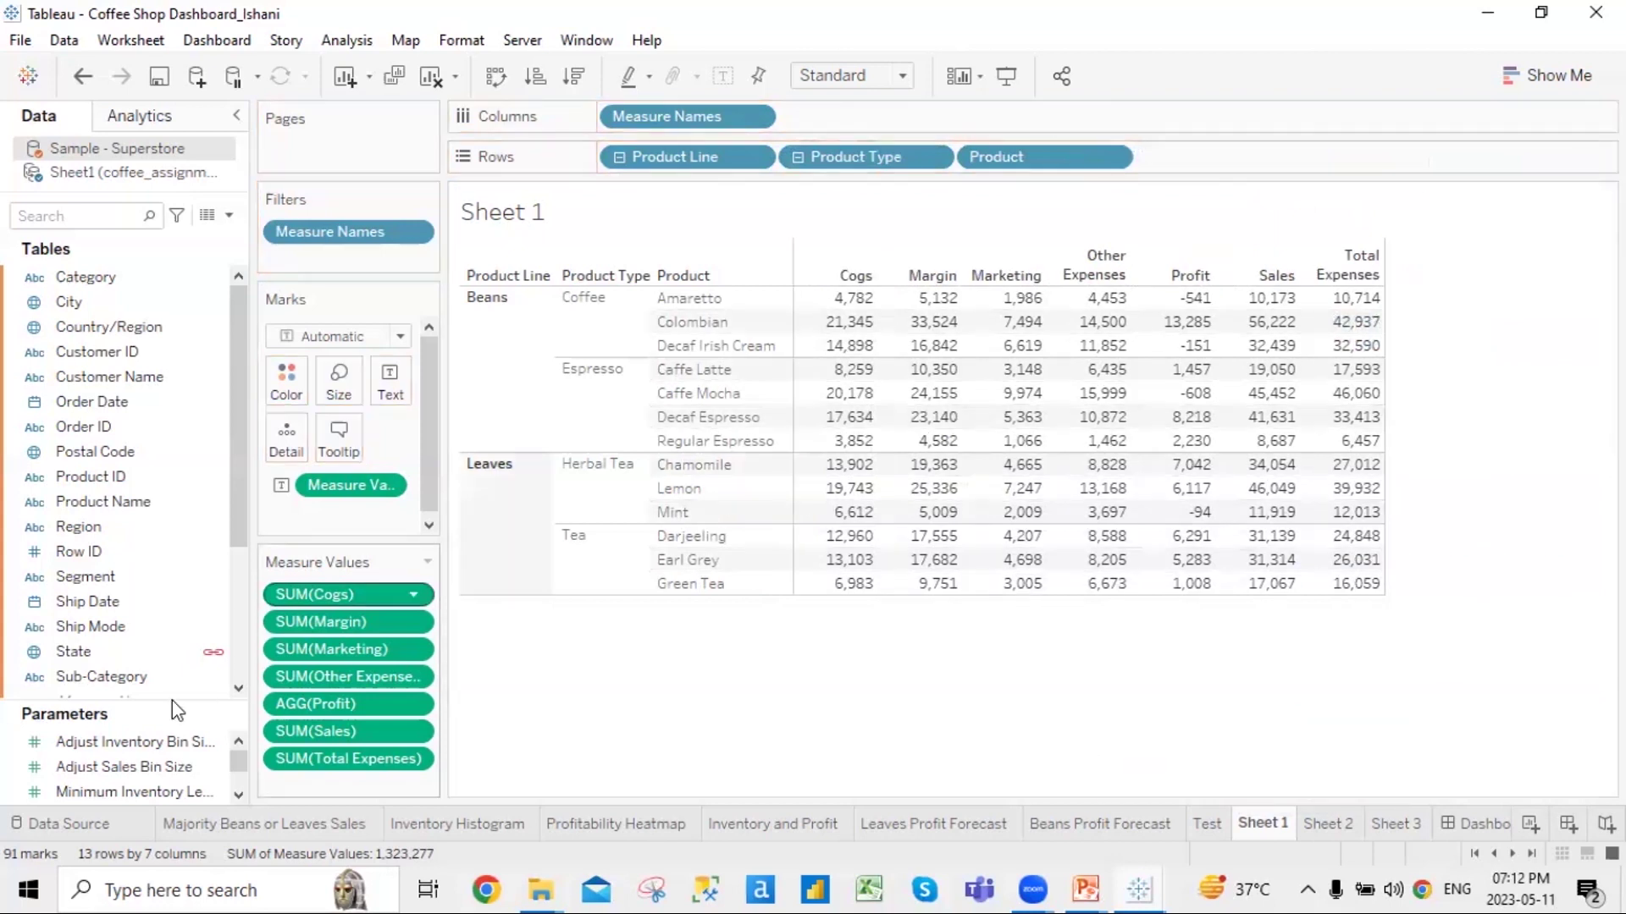
pyautogui.moveTo(127, 651)
pyautogui.mouseDown()
pyautogui.moveTo(164, 648)
pyautogui.moveTo(592, 396)
pyautogui.moveTo(1288, 161)
pyautogui.moveTo(1267, 160)
pyautogui.moveTo(1526, 227)
pyautogui.moveTo(1185, 157)
pyautogui.mouseUp()
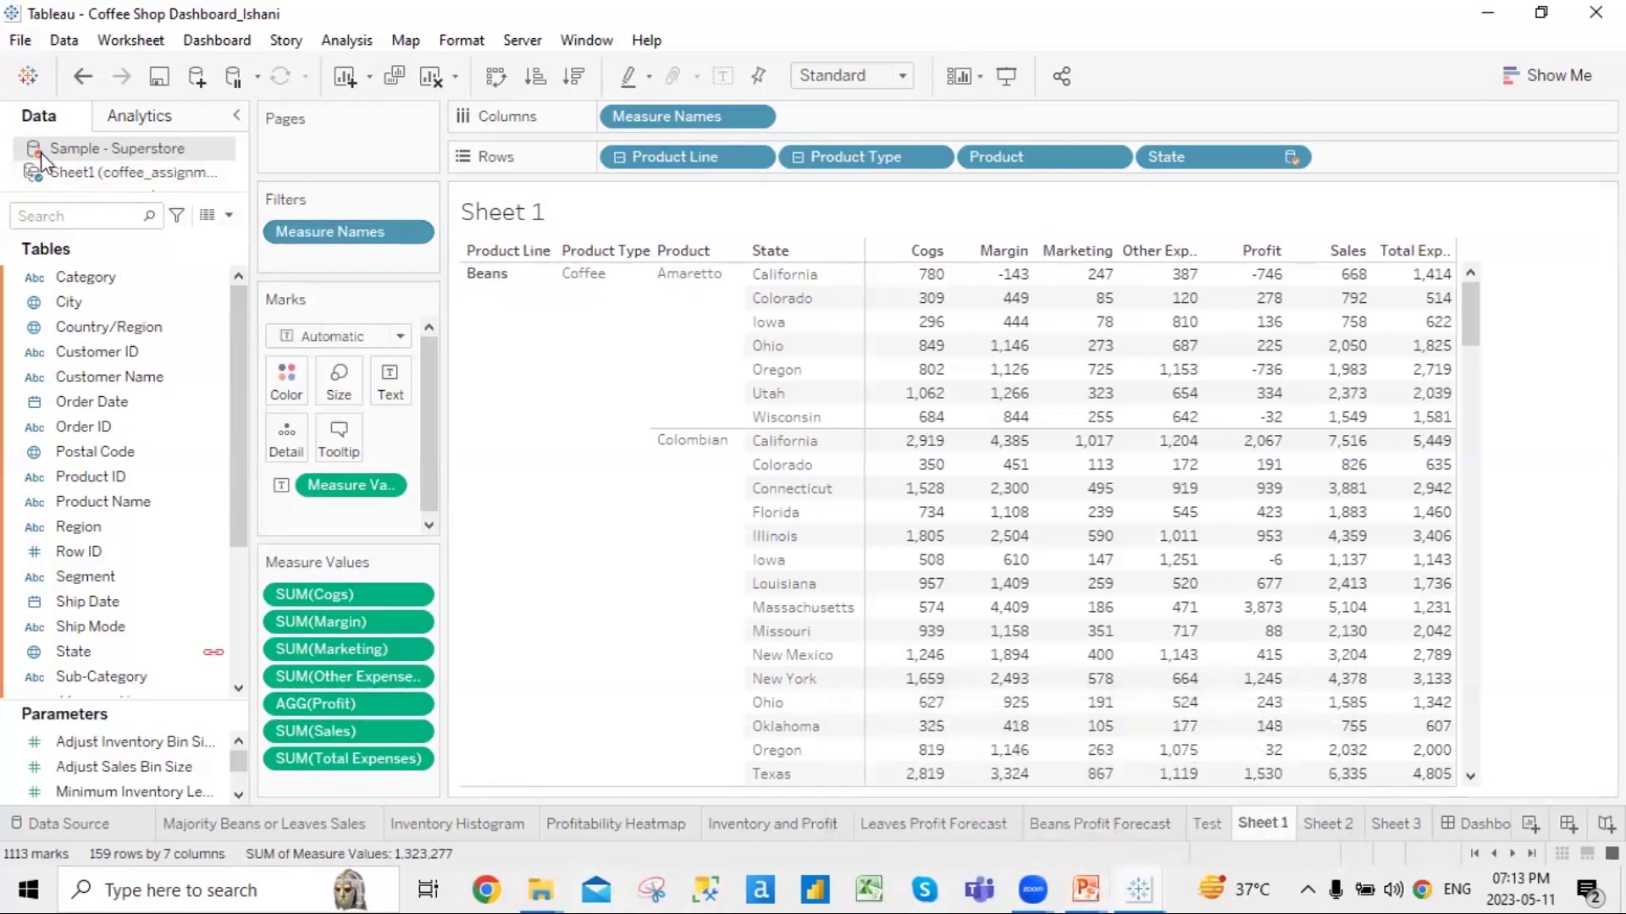
# Return to the PowerPoint slide show on the Adding Secondary Data Source slide
pyautogui.click(1080, 887)
pyautogui.click(1215, 792)
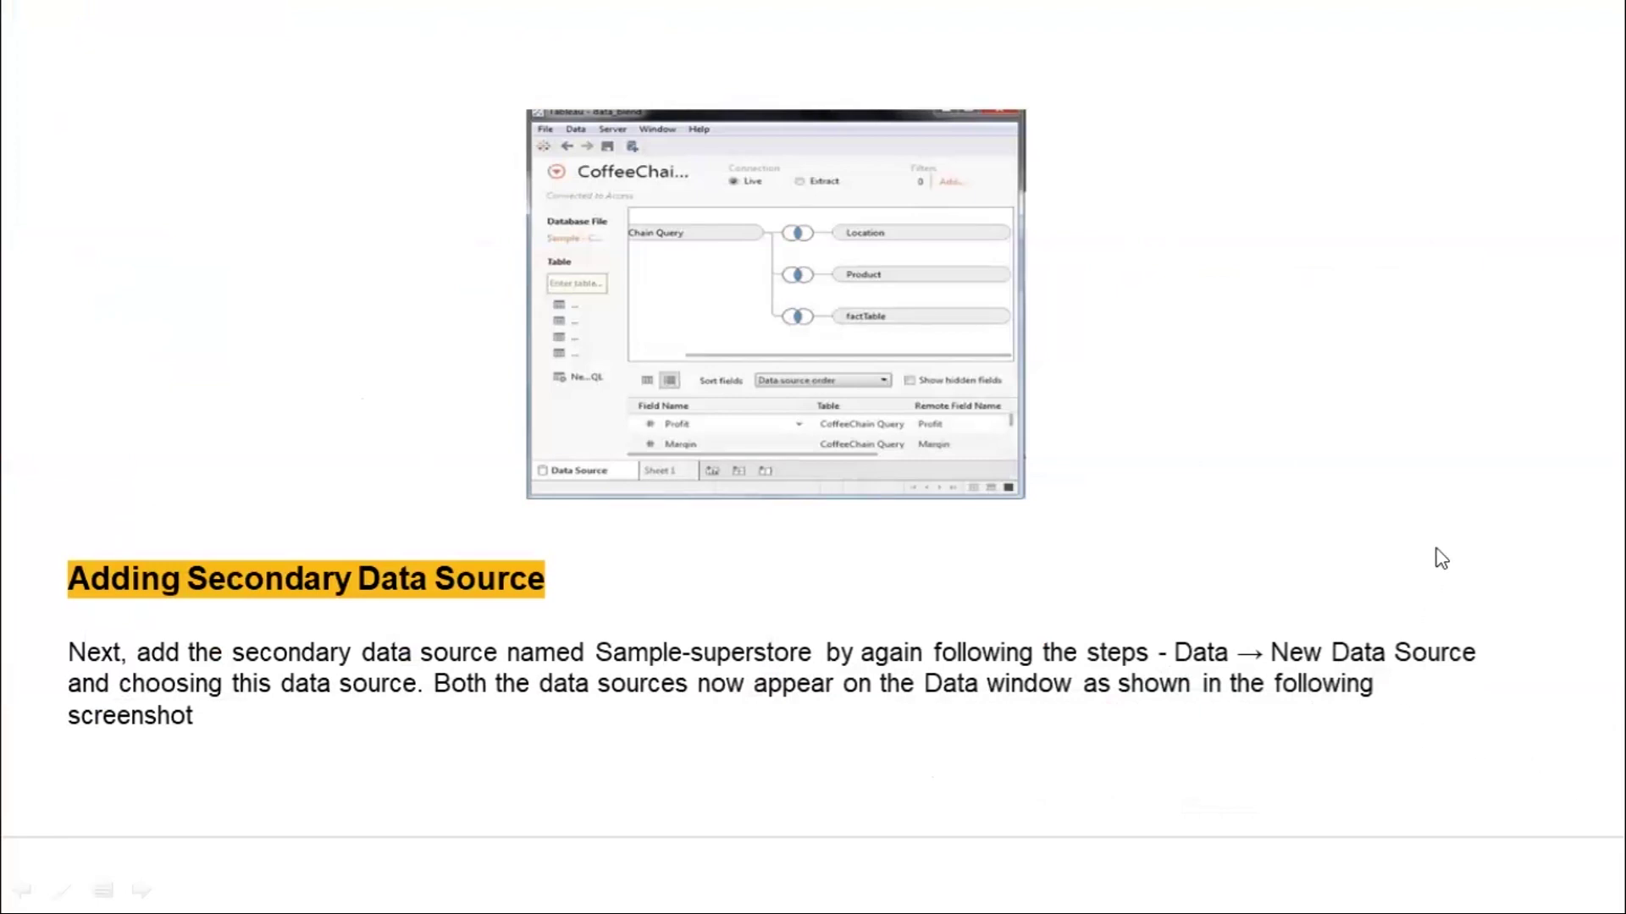
pyautogui.hotkey('alt', 'Tab')
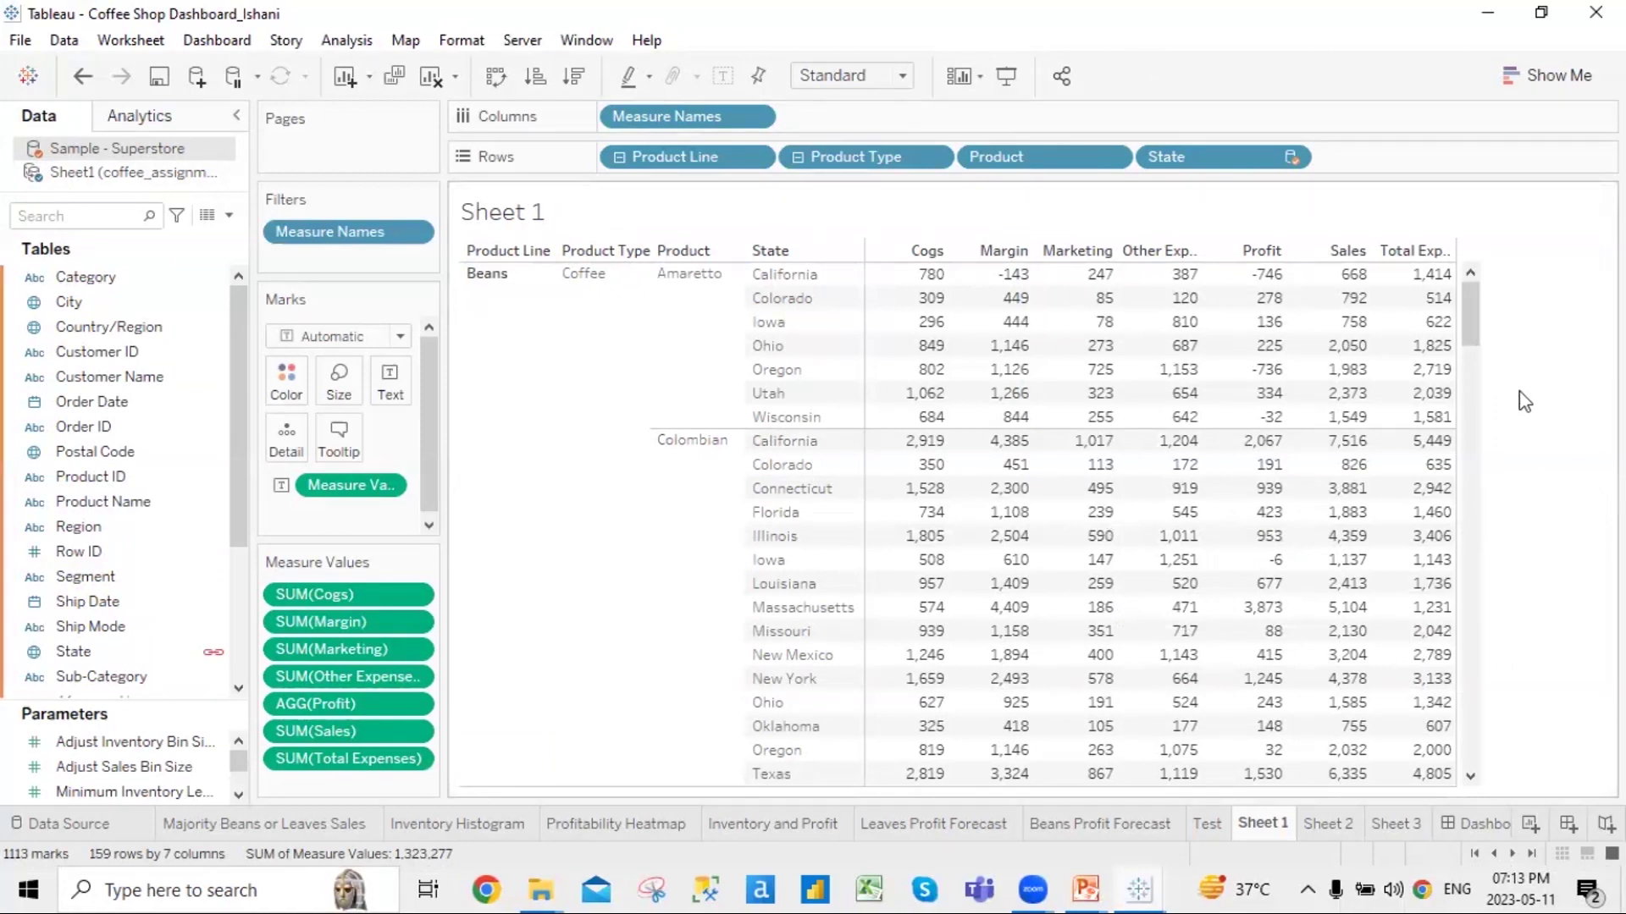
pyautogui.moveTo(1082, 886)
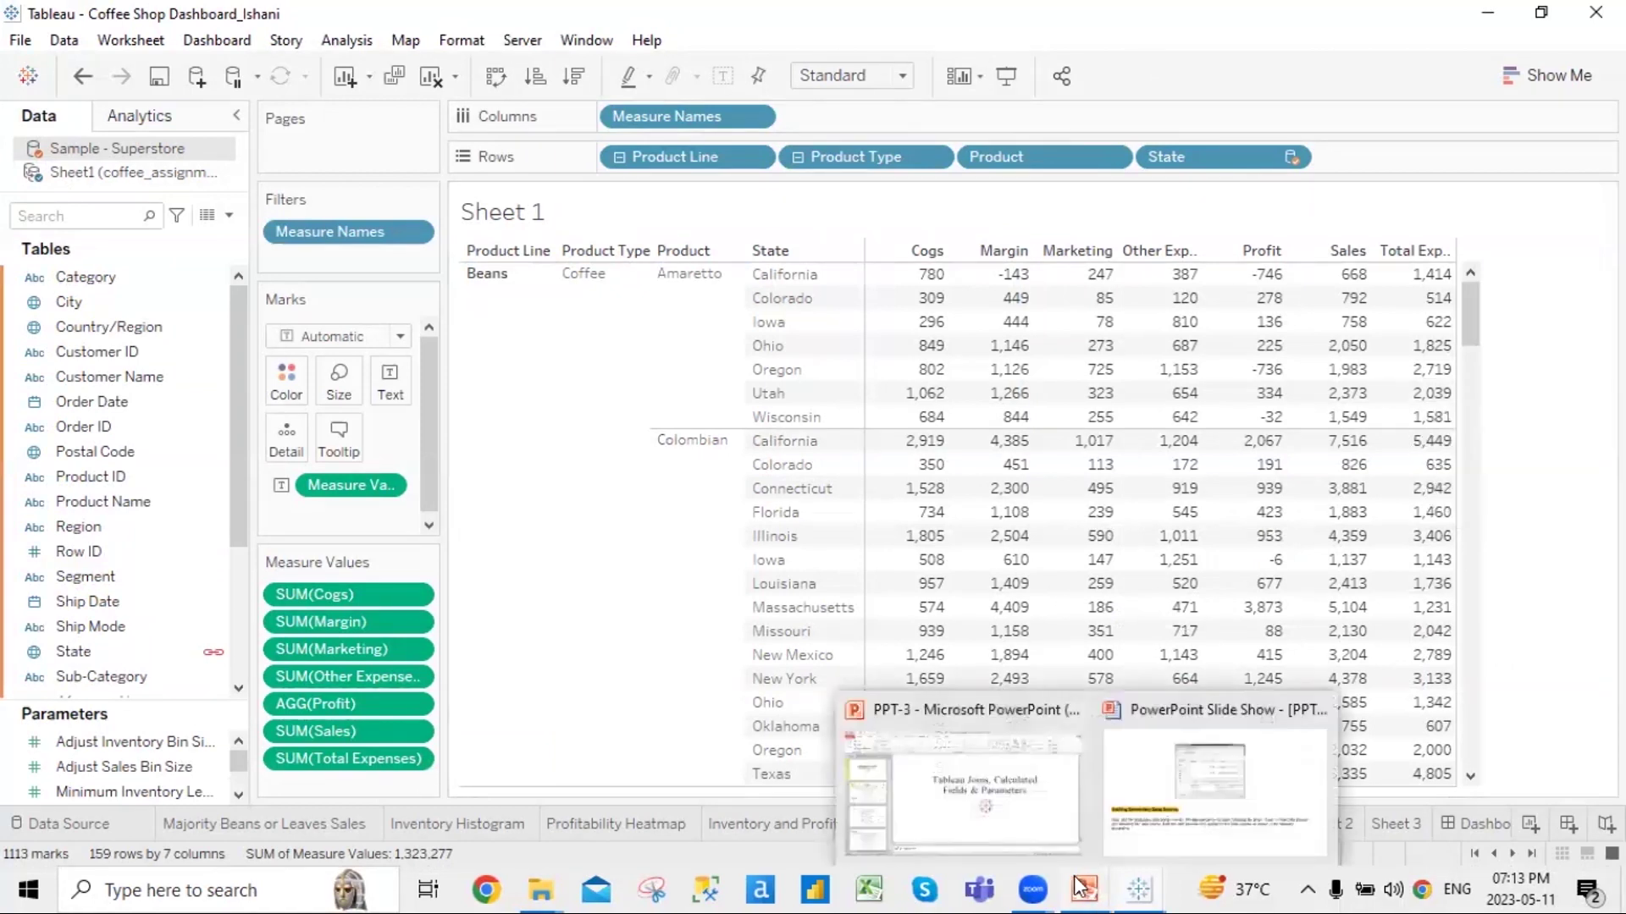
pyautogui.click(1277, 610)
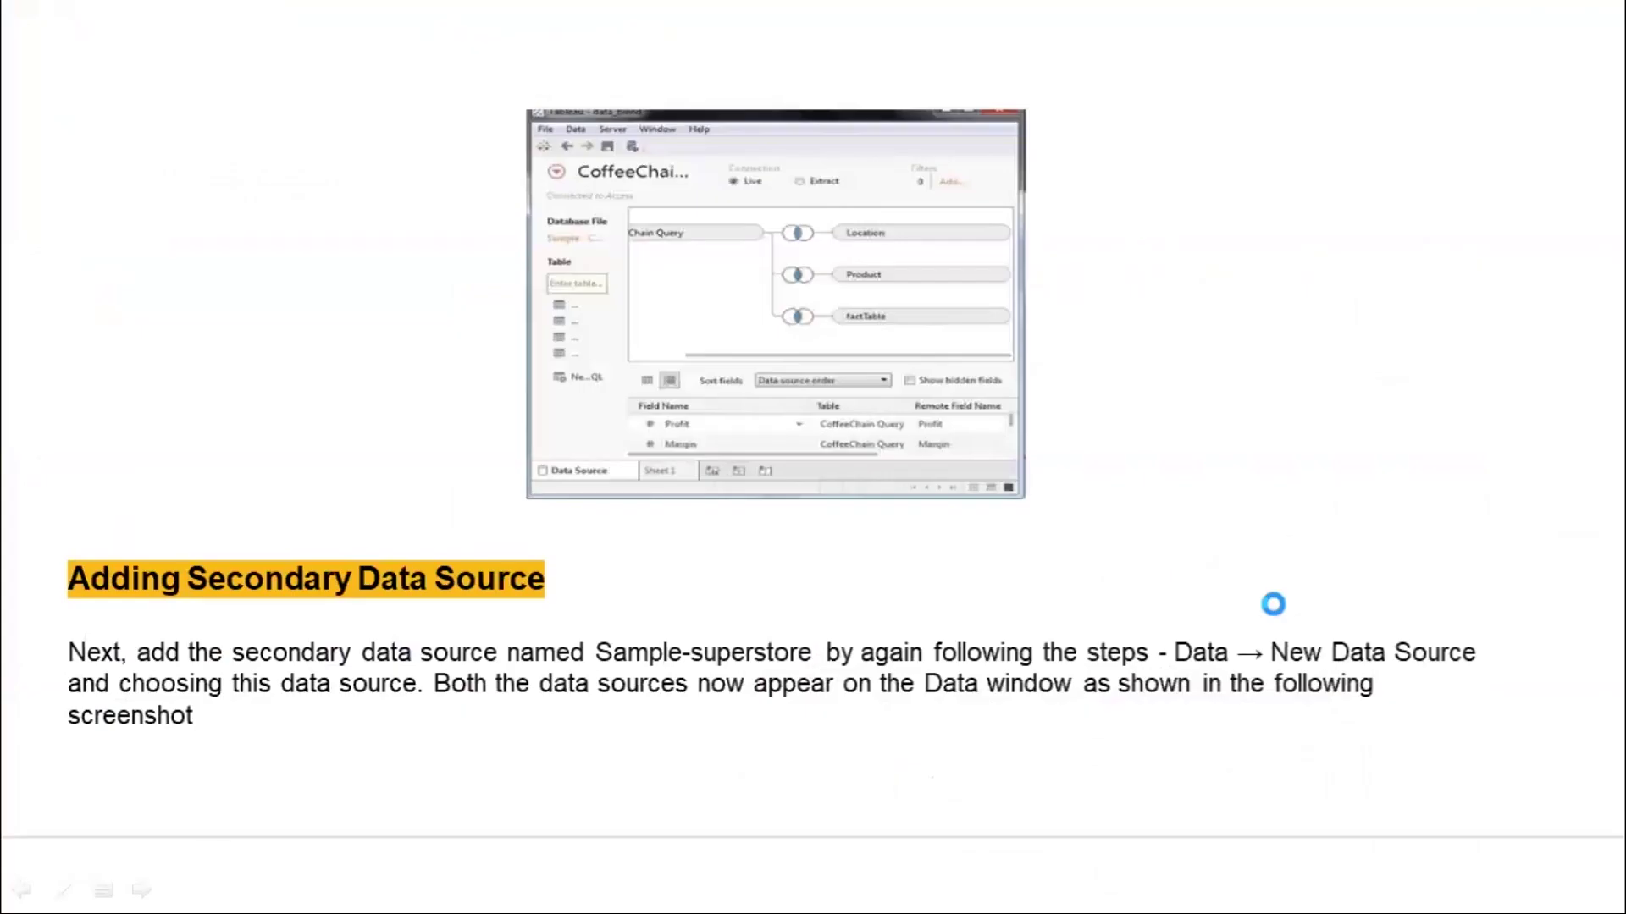